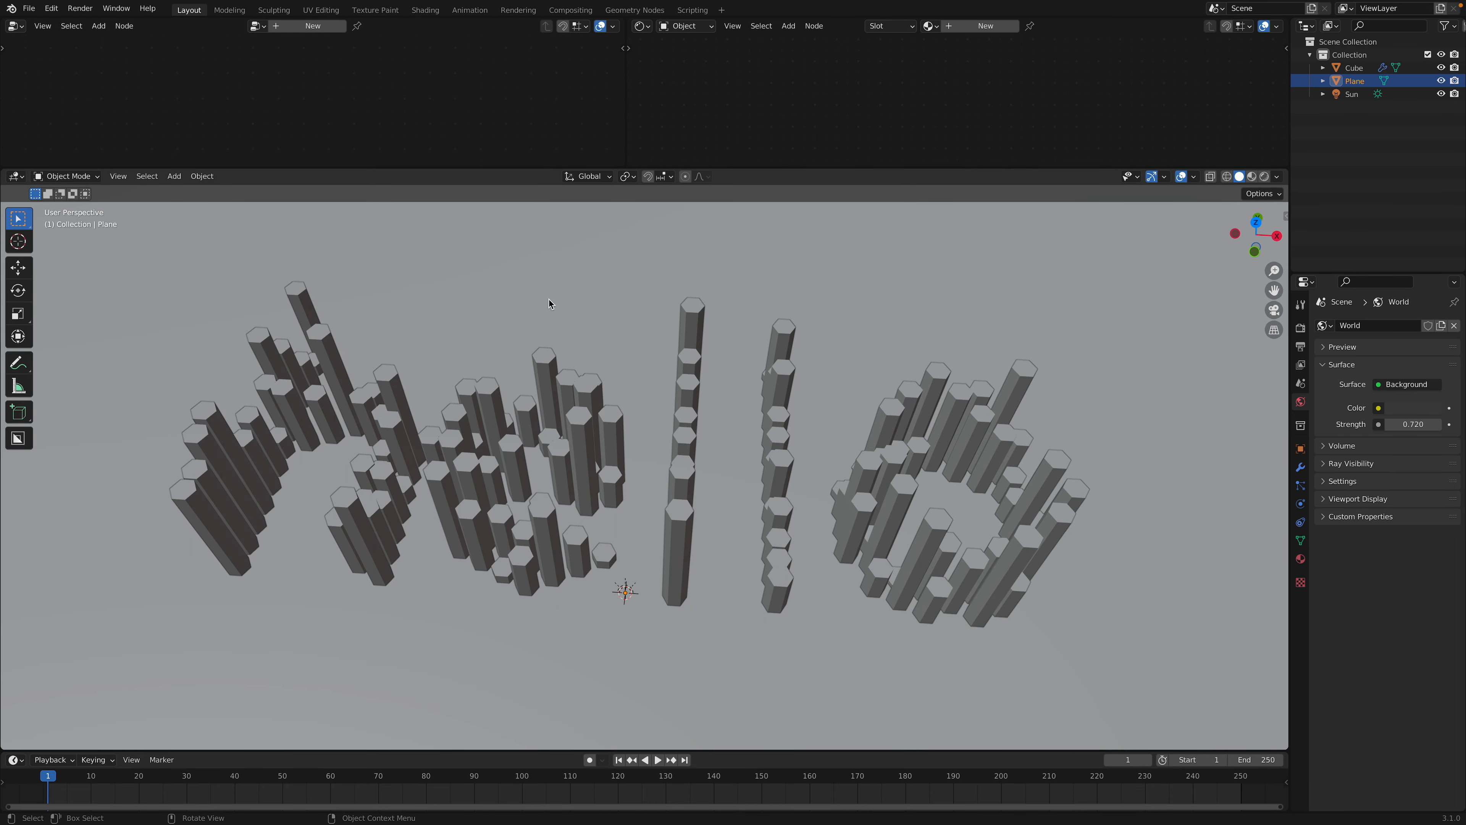
Switch the 3D viewport to rendered shading and enable viewport denoising in the Cycles render settings.
middle_drag(548, 317, 569, 353)
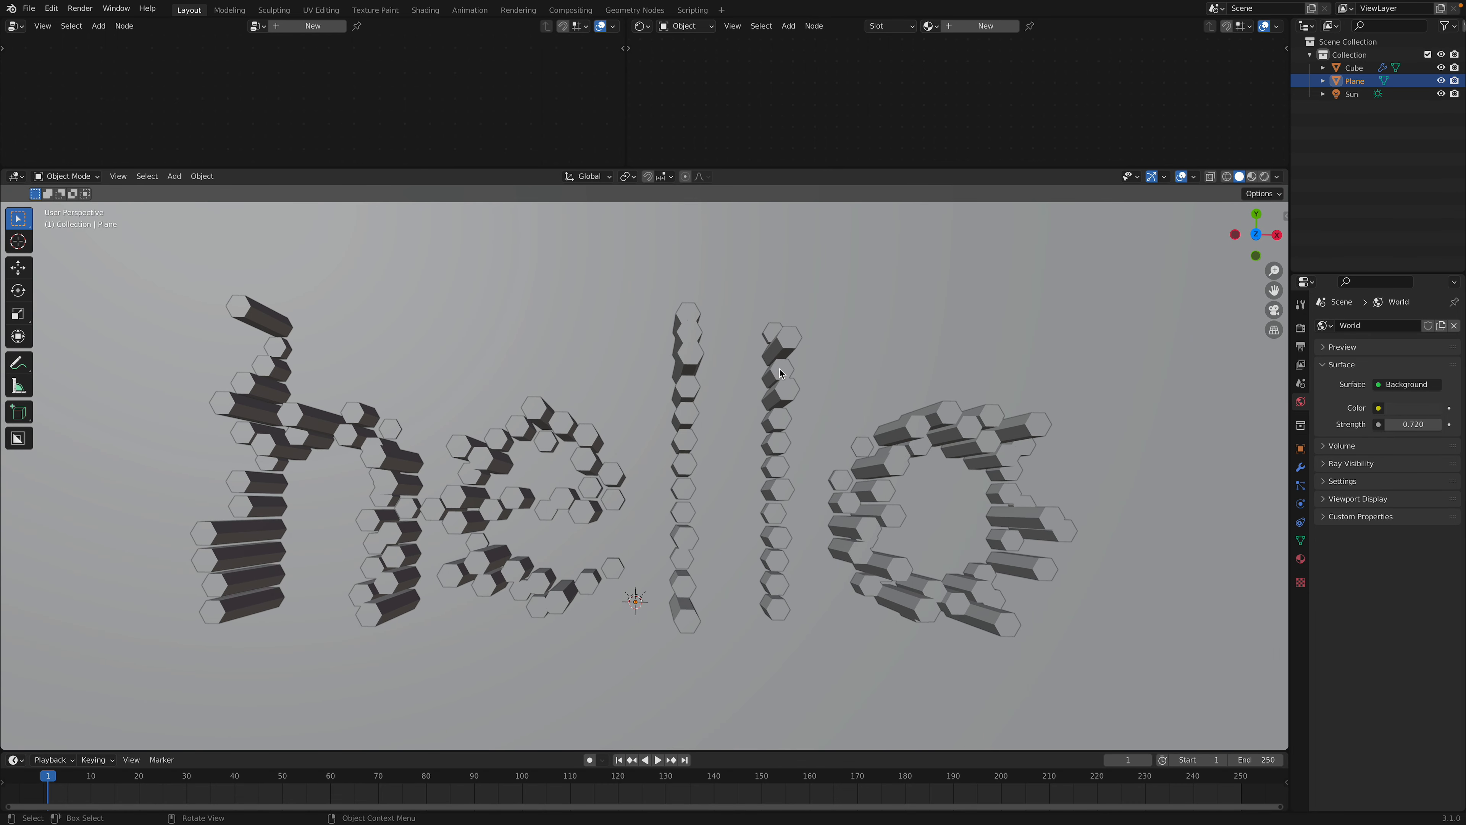
middle_drag(779, 369, 840, 393)
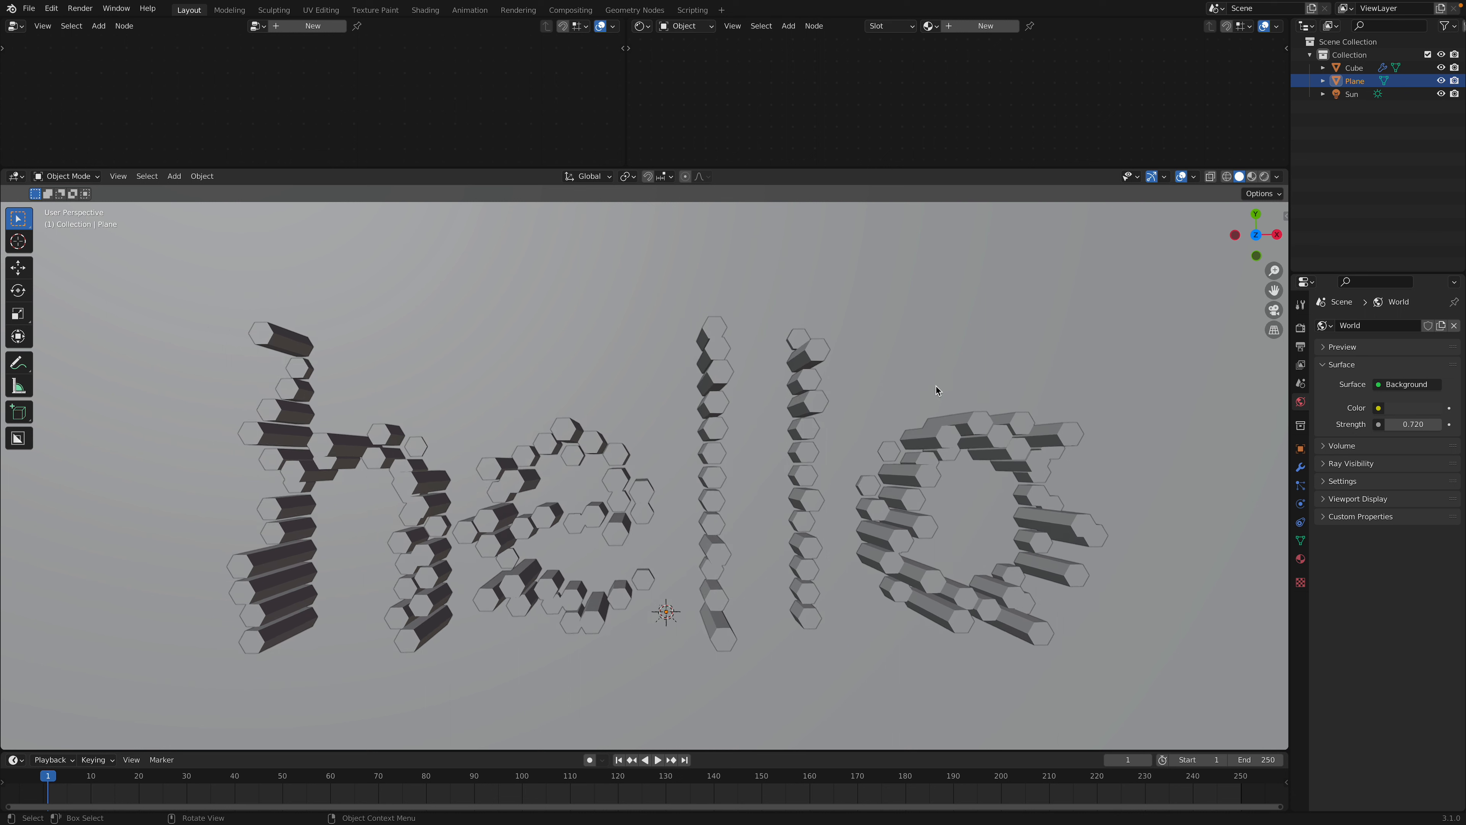
click(1182, 179)
click(1182, 179)
click(1303, 329)
click(1264, 178)
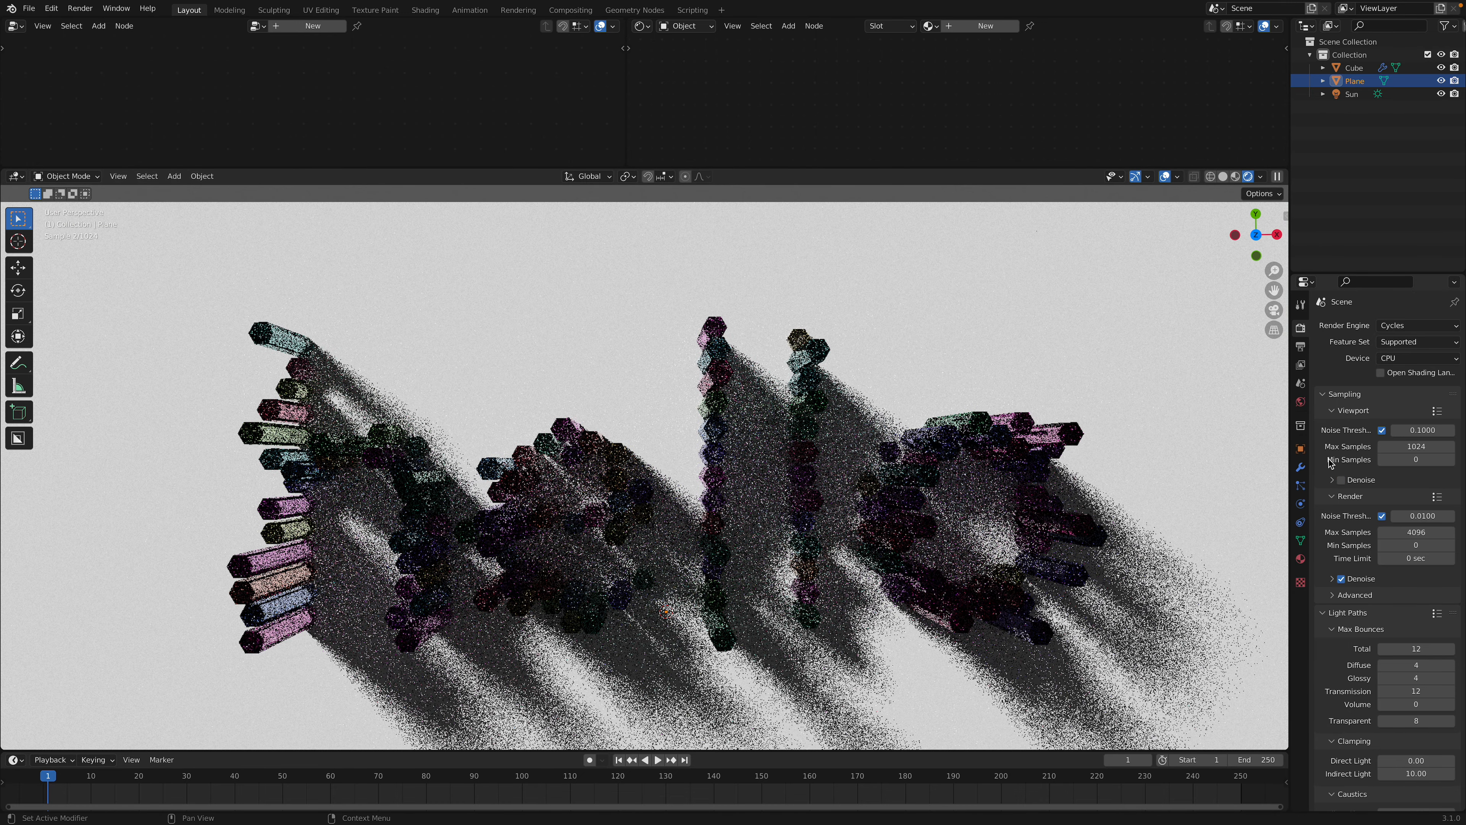
click(1342, 481)
drag(1291, 439, 1246, 439)
Show the splash screen to check the Blender version, and close it.
click(11, 8)
click(26, 25)
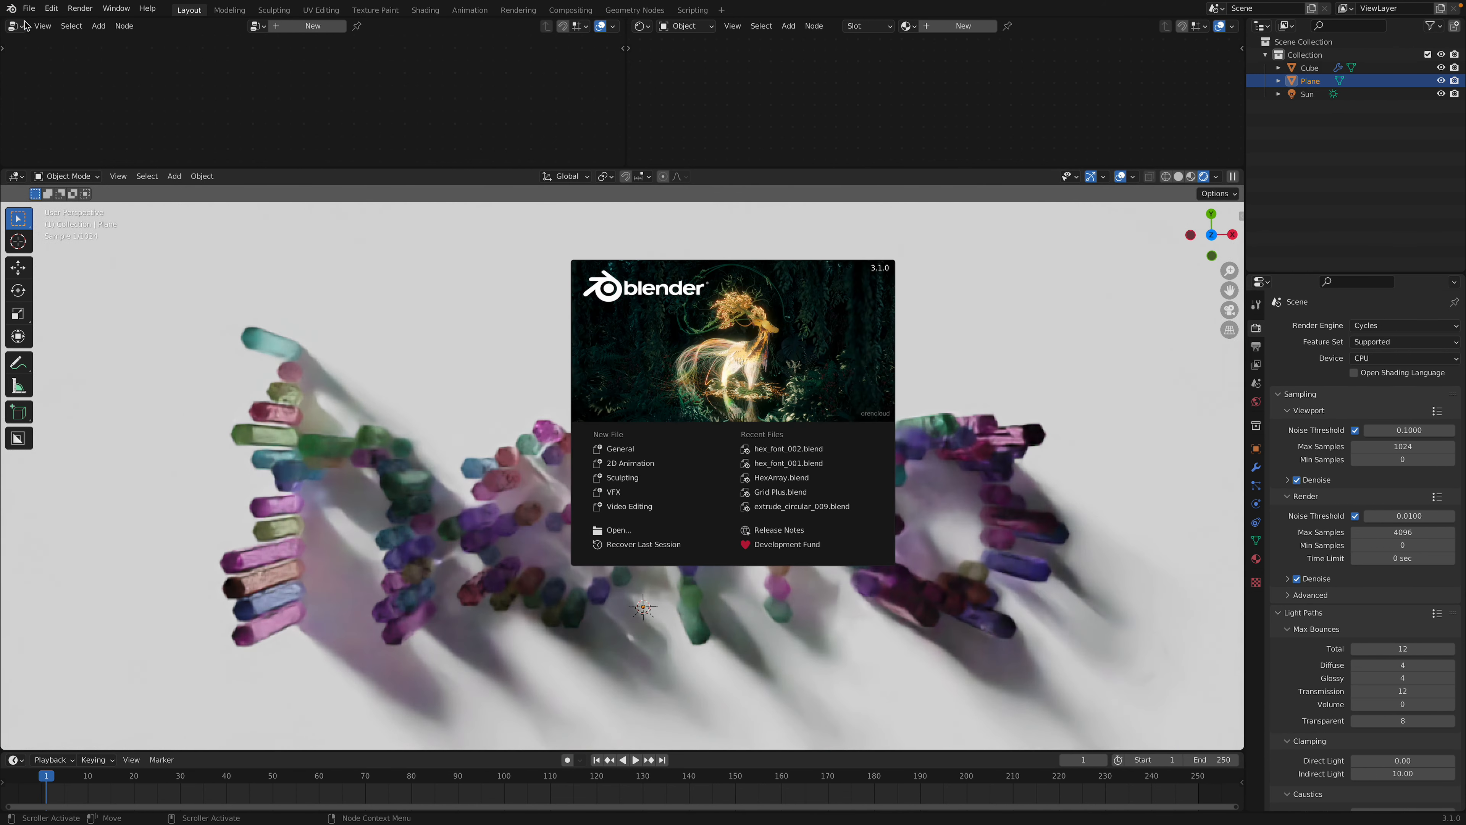
click(952, 312)
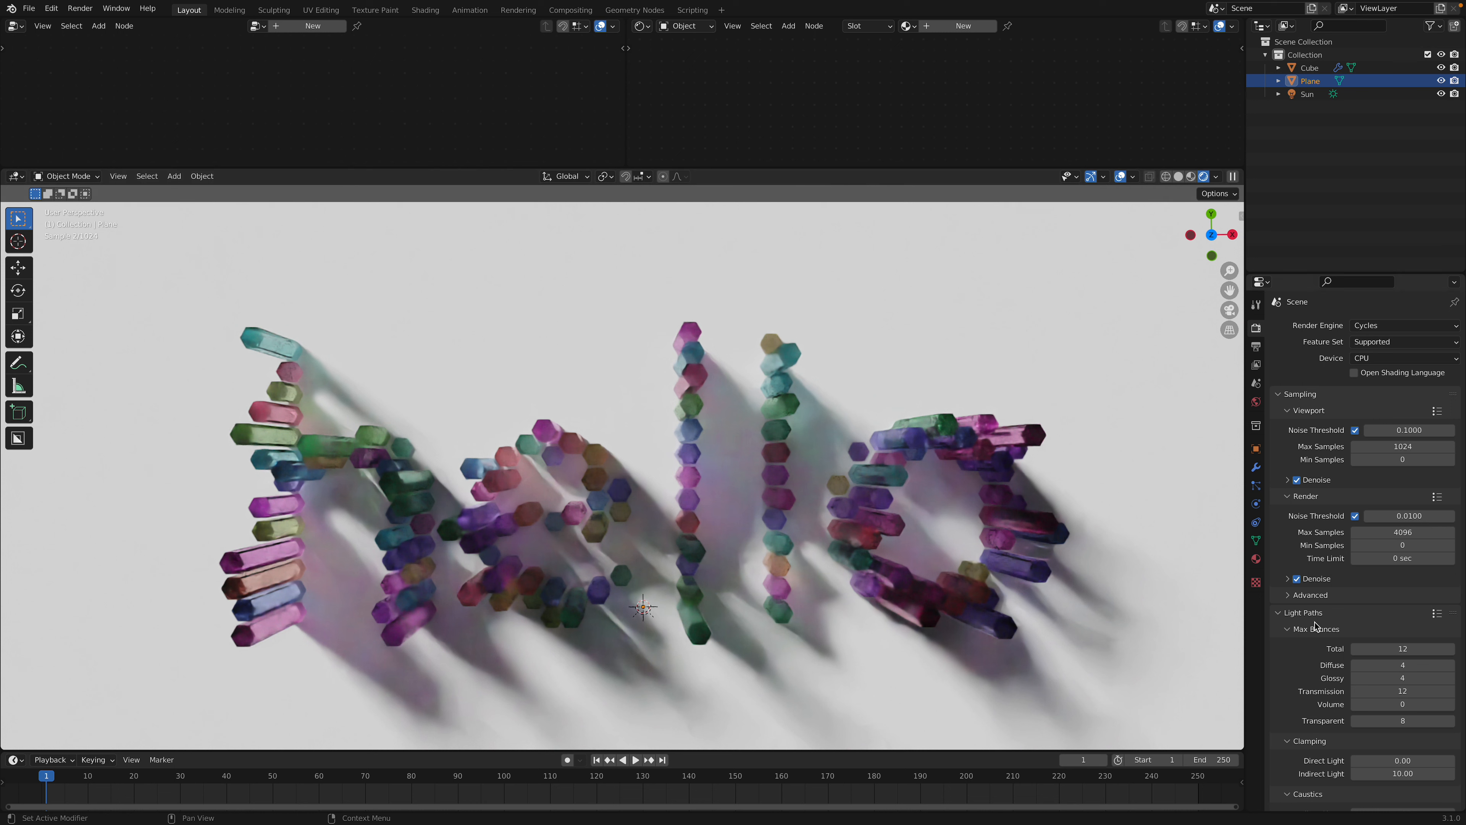
Try Fast GI Approximation in the light path settings and turn it off again.
scroll(1322, 638, down, 3)
scroll(1322, 638, down, 5)
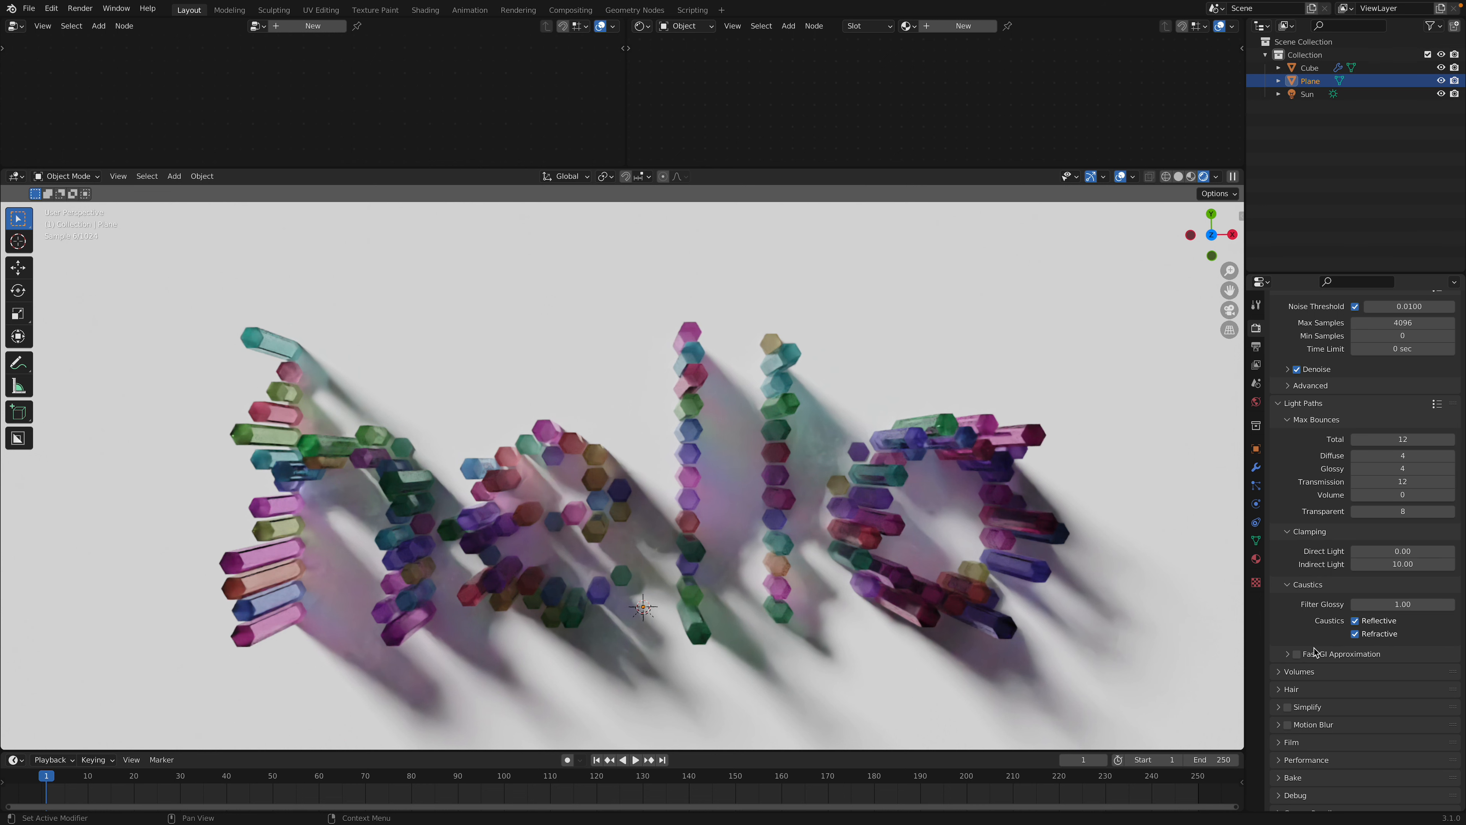
click(1298, 654)
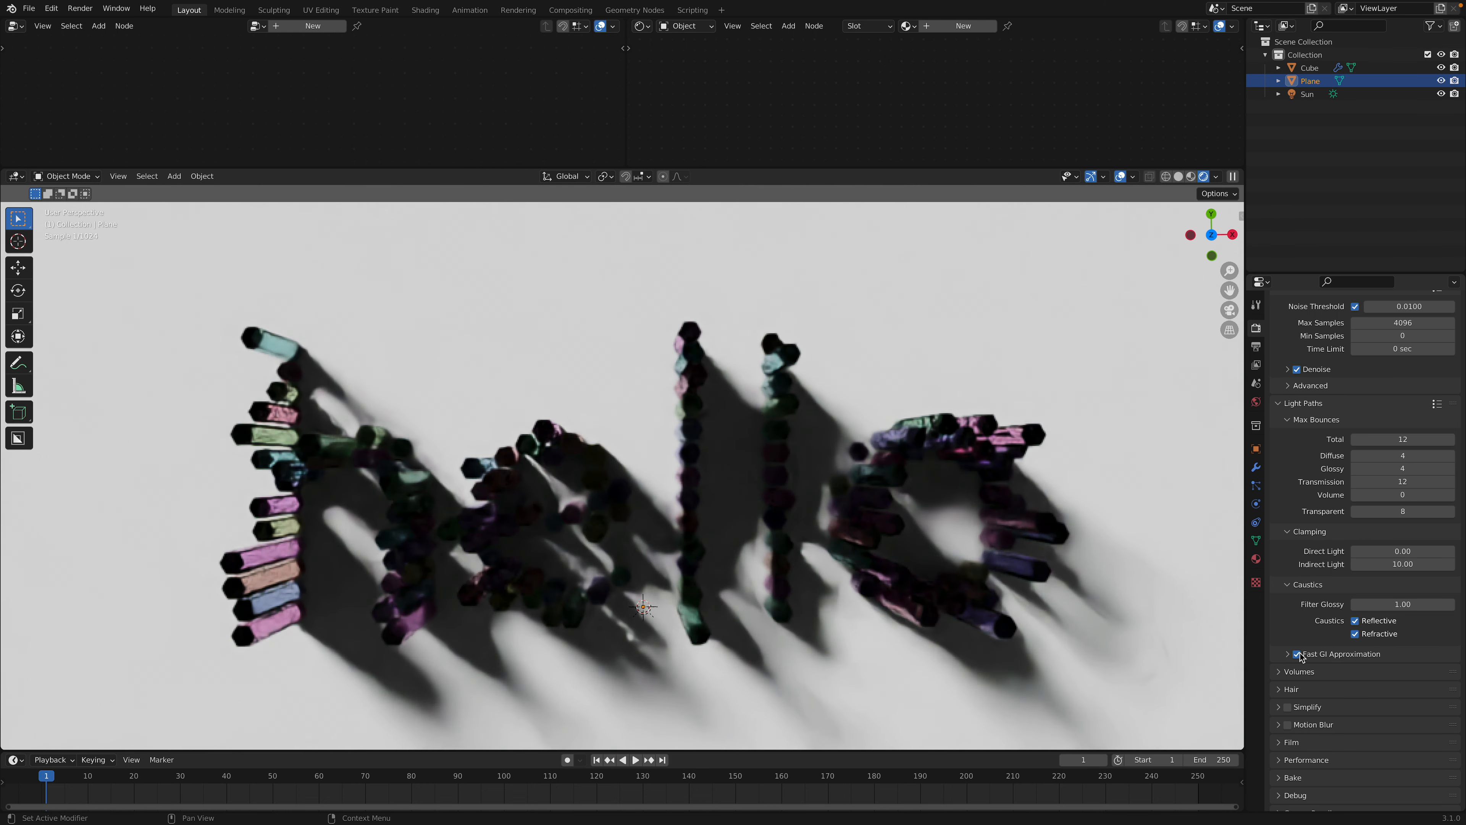
click(1298, 654)
Select the hexagon "hello" object and enlarge the node editors so its geometry and material nodes are workable.
middle_drag(881, 452, 1099, 193)
click(941, 437)
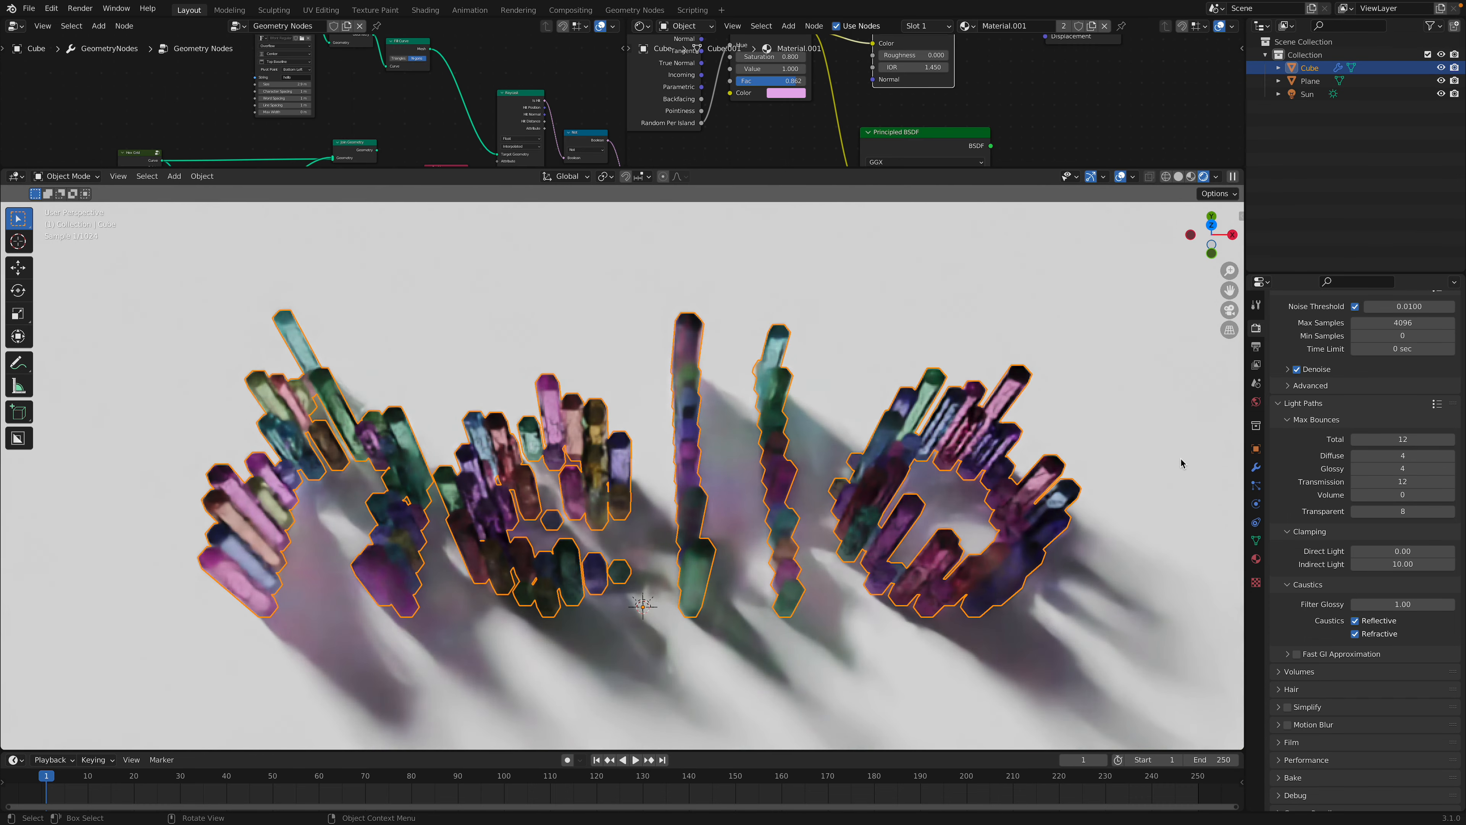
drag(937, 168, 930, 413)
middle_drag(818, 231, 861, 232)
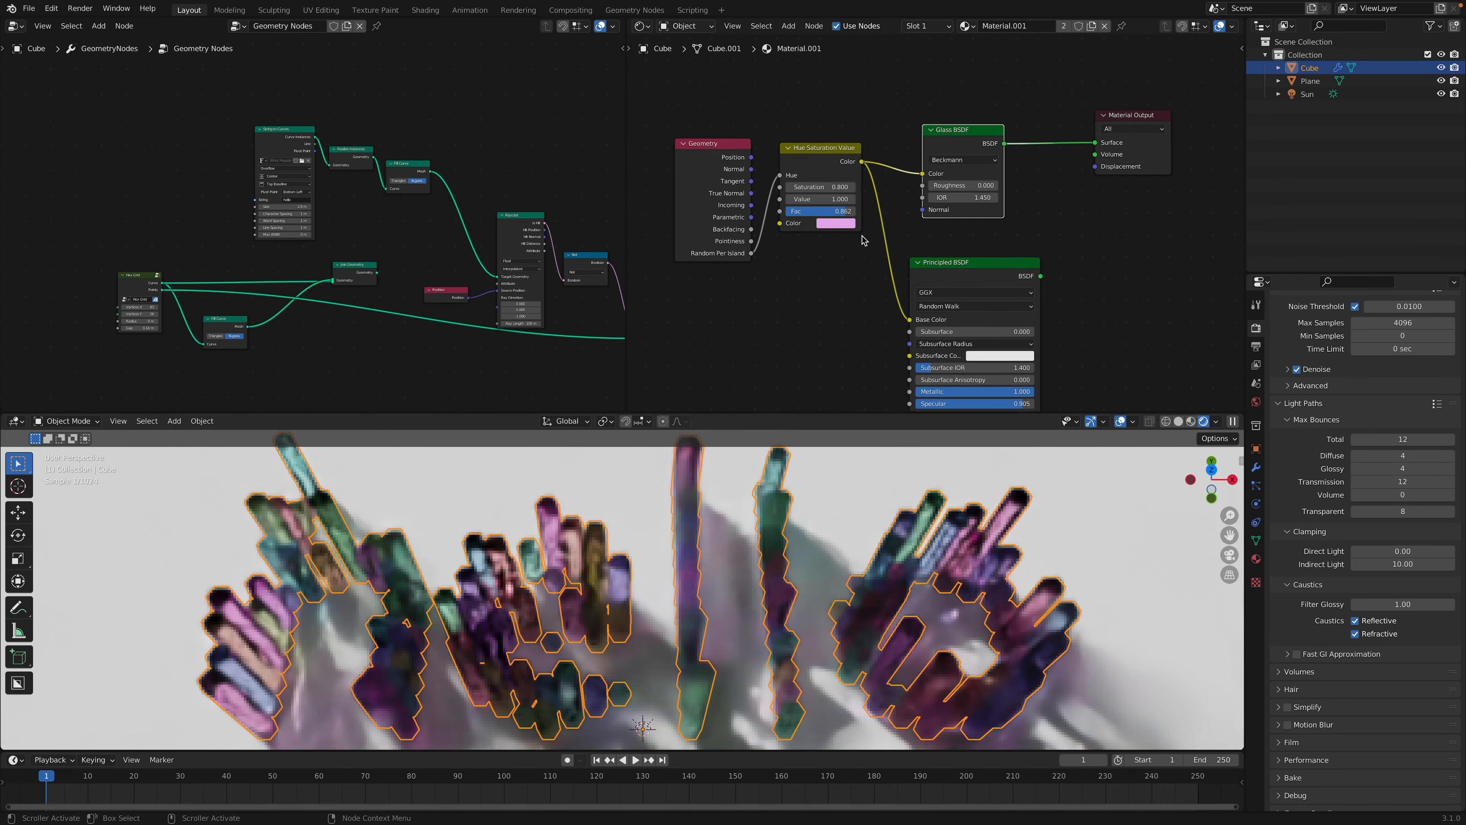
Rearrange the Glass BSDF and Hue Saturation Value nodes in the material's node tree.
scroll(862, 231, up, 2)
drag(980, 113, 959, 129)
scroll(903, 222, down, 1)
middle_drag(903, 222, 921, 213)
drag(845, 125, 856, 116)
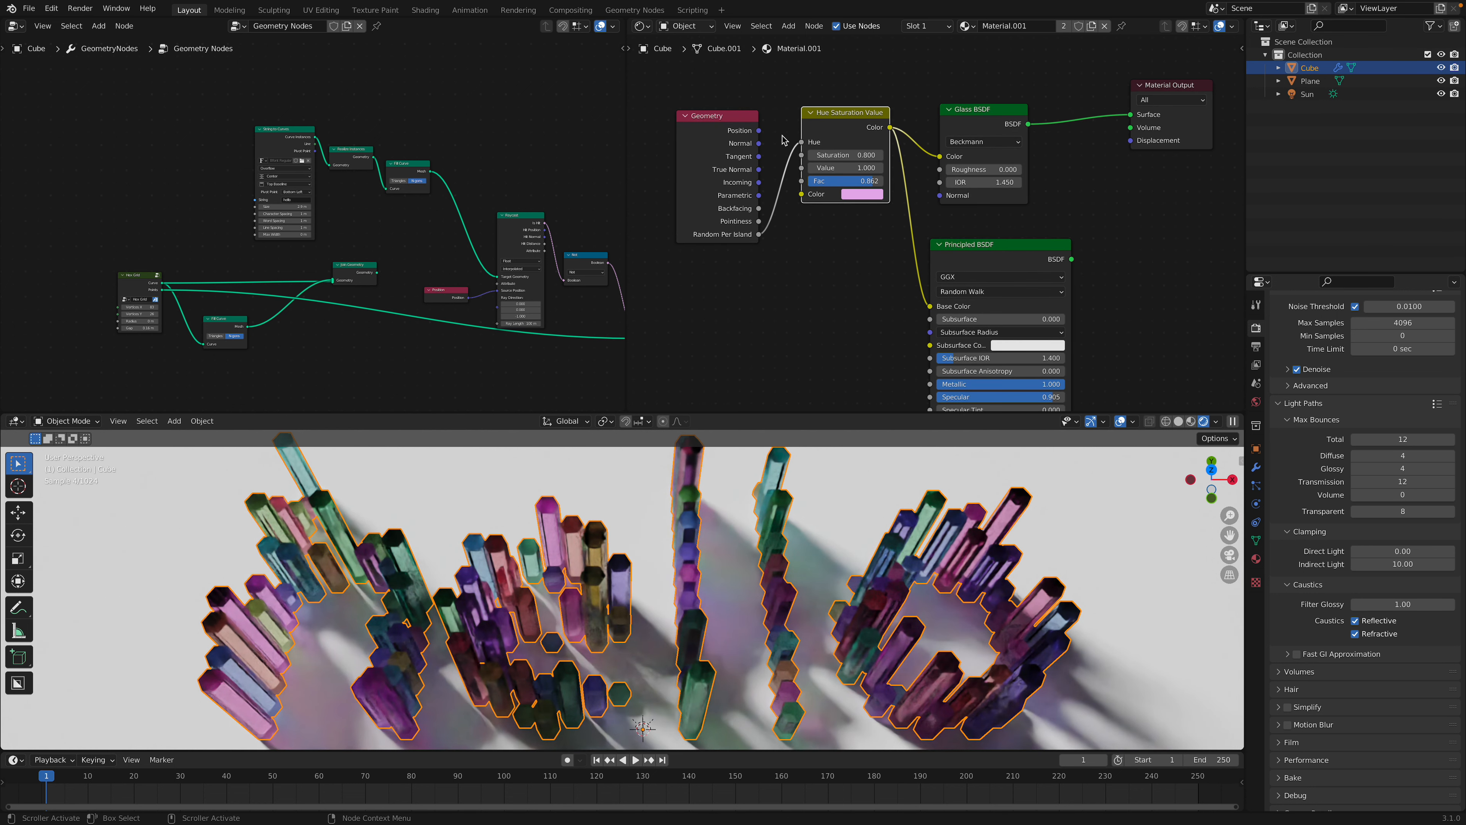
Connect the Principled BSDF to the Material Output's Surface input and move the Glass BSDF node up slightly.
drag(1044, 265, 1130, 114)
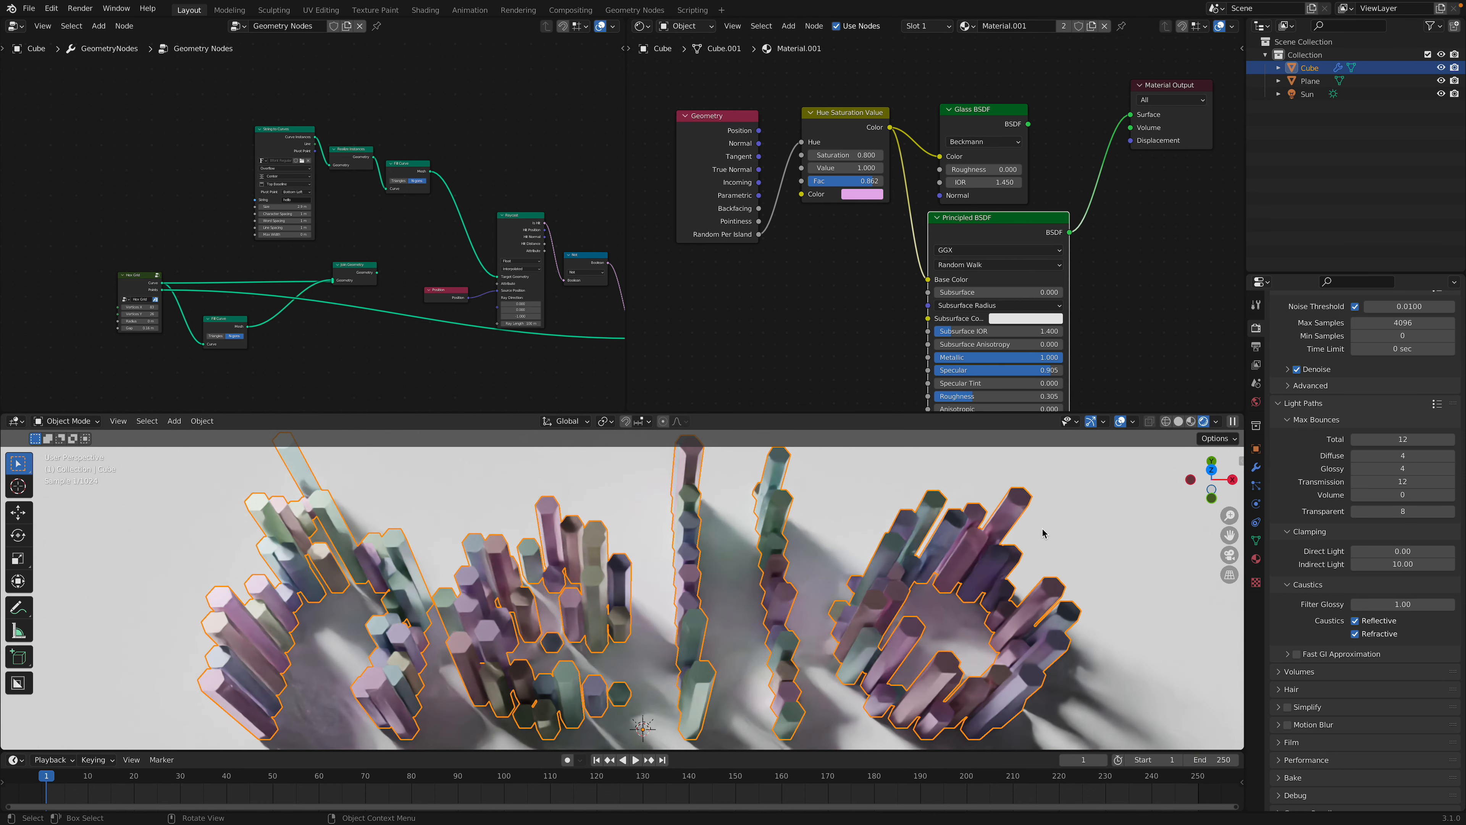
click(1055, 526)
click(913, 545)
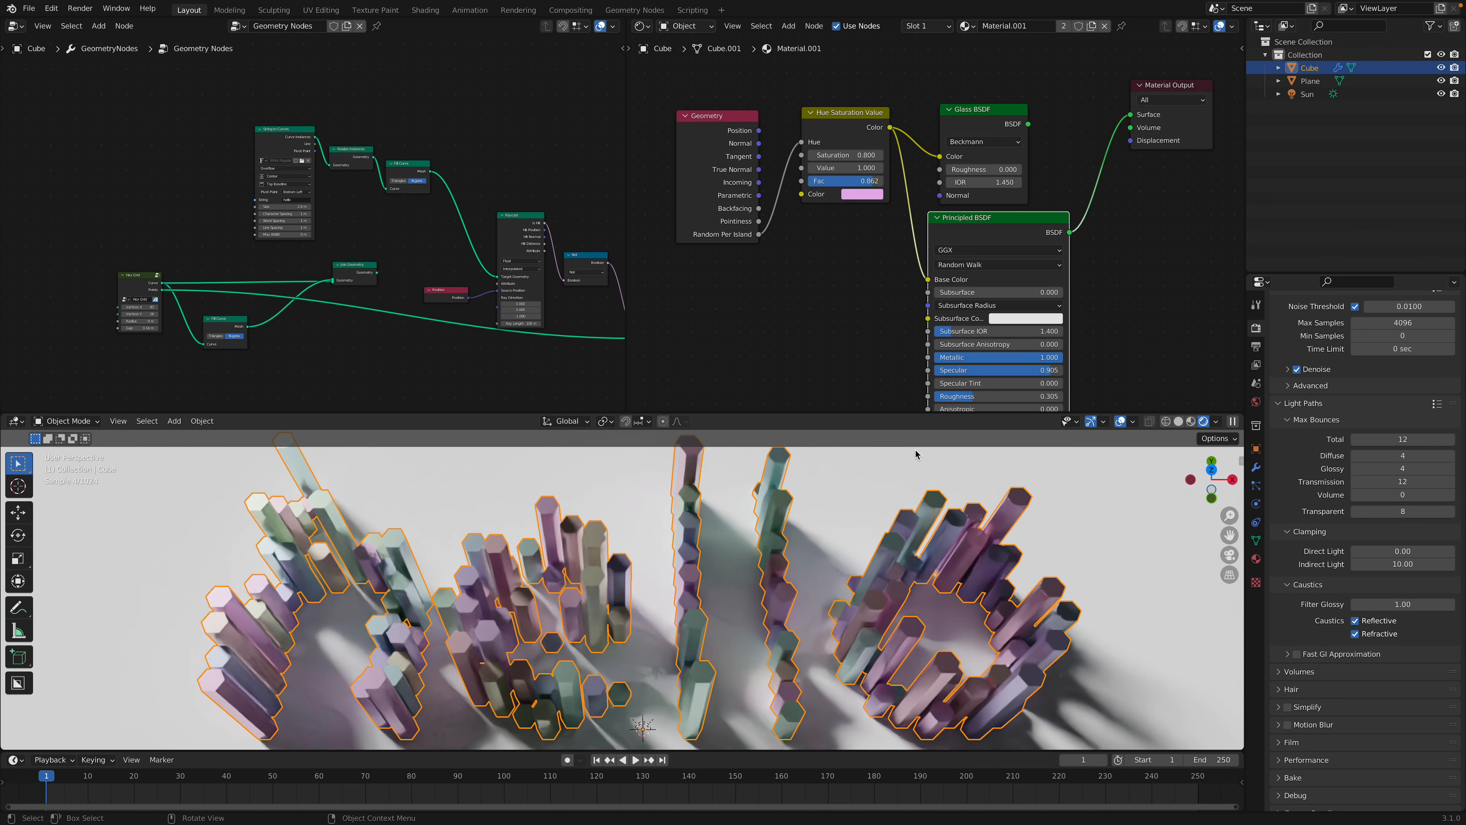
drag(1017, 119, 1022, 105)
middle_drag(998, 148, 1003, 118)
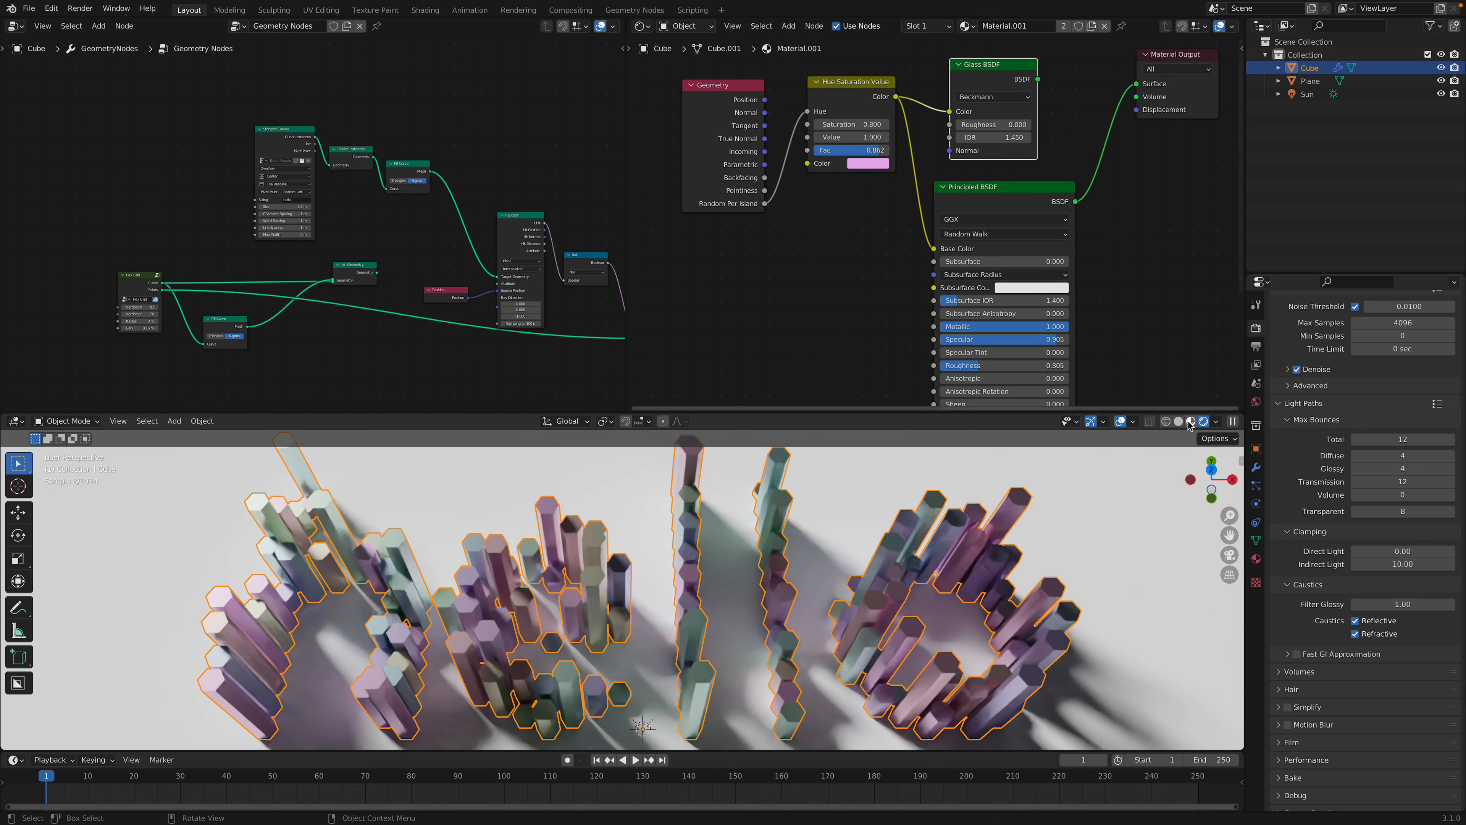
Try material preview shading, set the viewport to solid shading and view the text from another angle.
click(1190, 426)
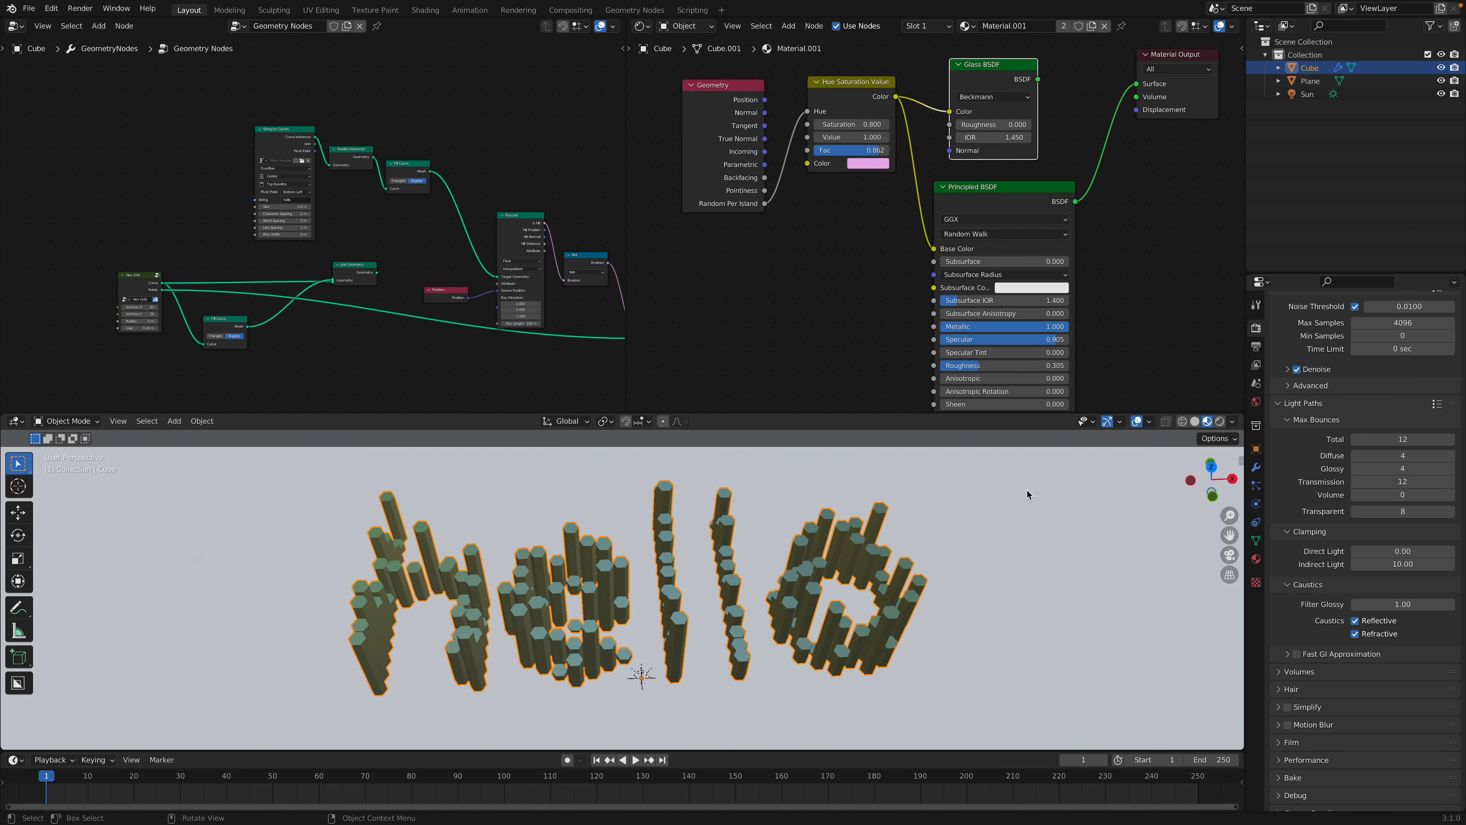
click(1195, 422)
mouse_move(986, 495)
middle_down()
mouse_move(966, 513)
mouse_move(922, 494)
mouse_move(918, 551)
middle_up()
click(918, 523)
click(857, 543)
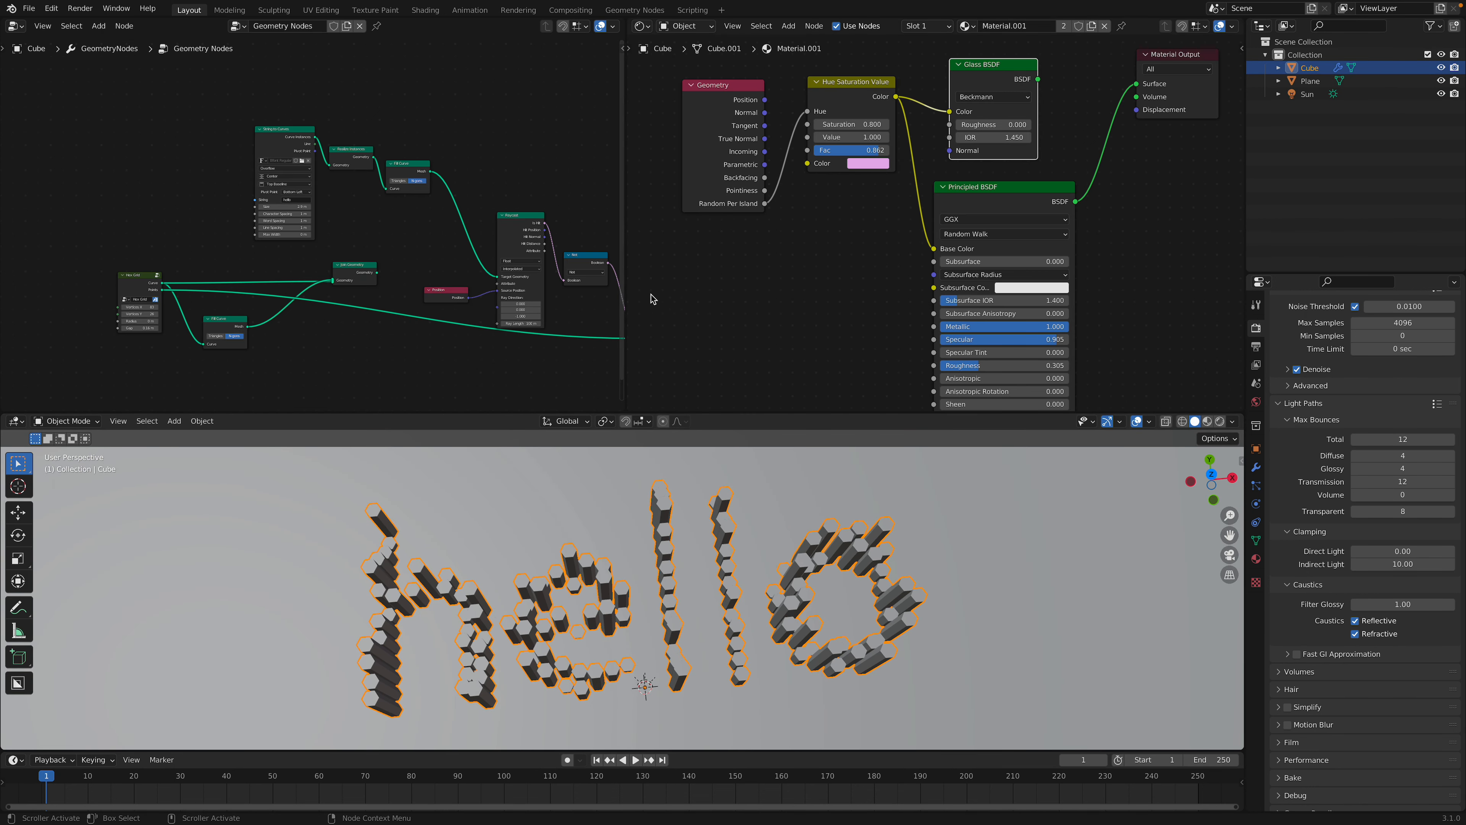
Enlarge the geometry node editor and move the Hex Grid node further away from the nodes it feeds.
drag(623, 276, 887, 267)
scroll(465, 229, up, 10)
middle_drag(200, 272, 441, 162)
scroll(419, 174, up, 4)
drag(392, 123, 339, 111)
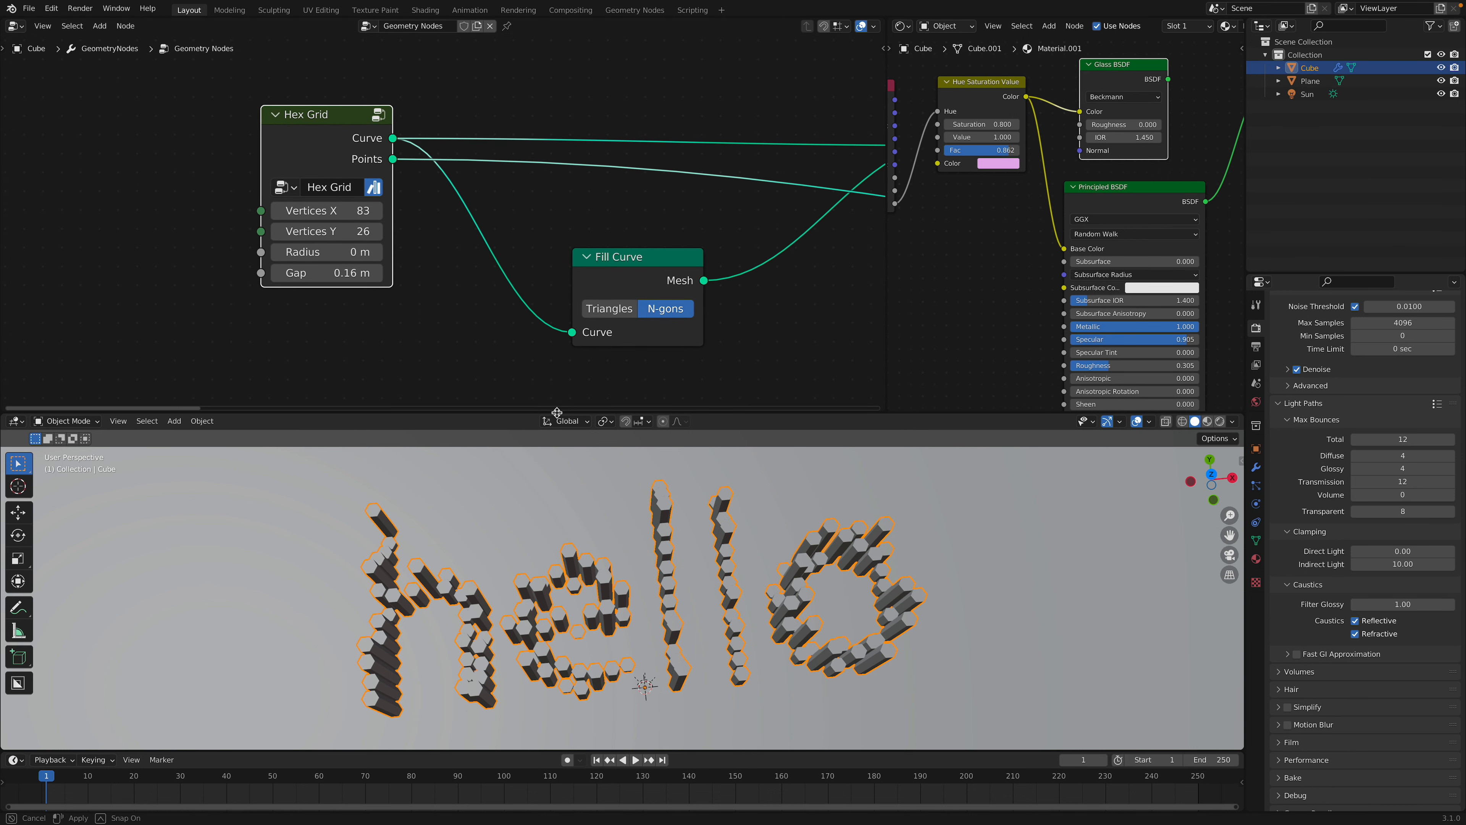
drag(558, 412, 560, 431)
Align the viewport to the top orthographic view.
middle_drag(672, 549, 687, 557)
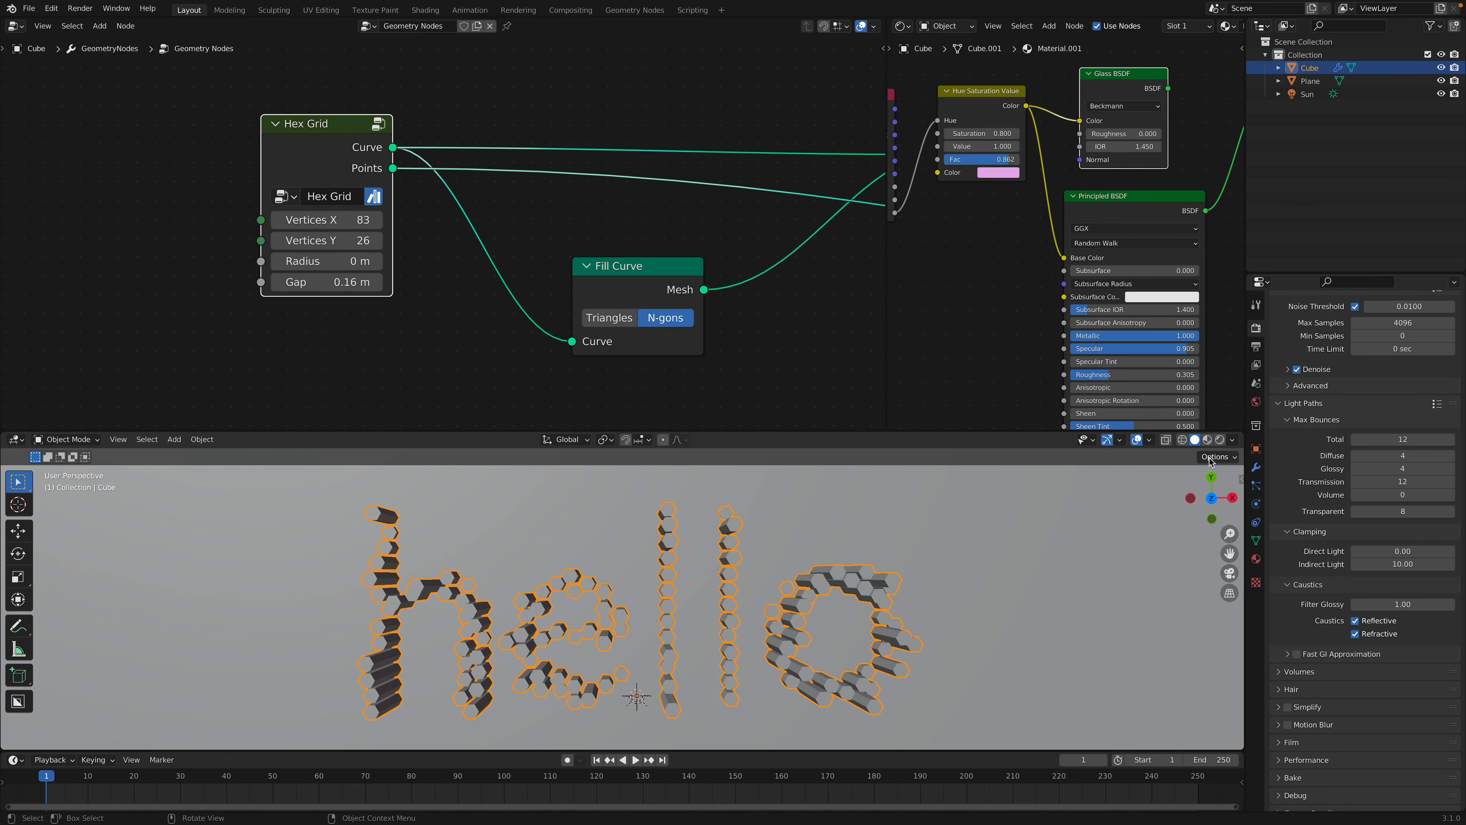
click(1212, 498)
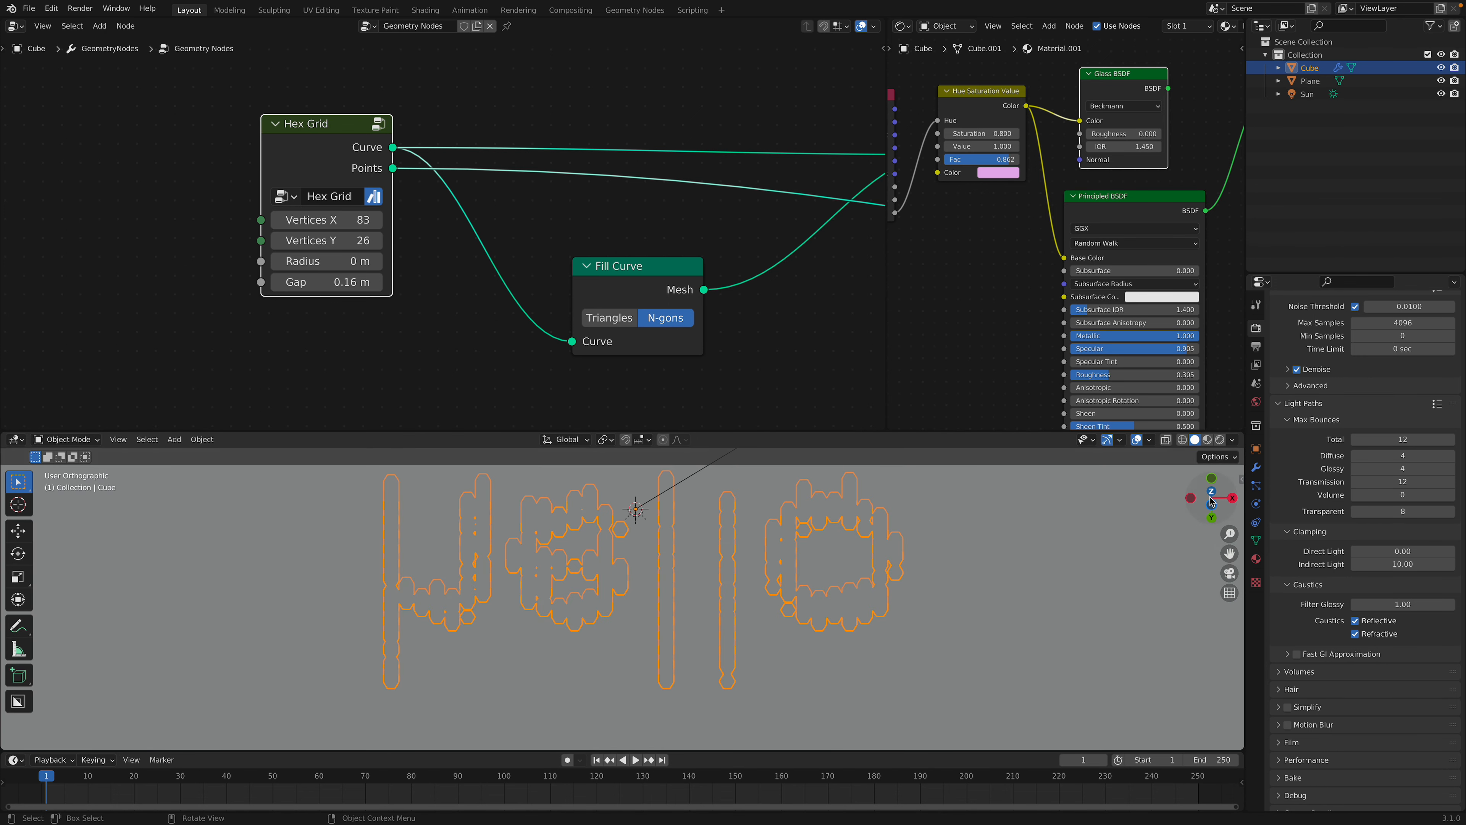
click(1211, 499)
Reconnect the Glass BSDF to the Material Output's Surface input and switch the viewport to rendered shading.
middle_drag(1144, 119, 1015, 180)
scroll(1016, 180, down, 2)
drag(1038, 155, 1126, 162)
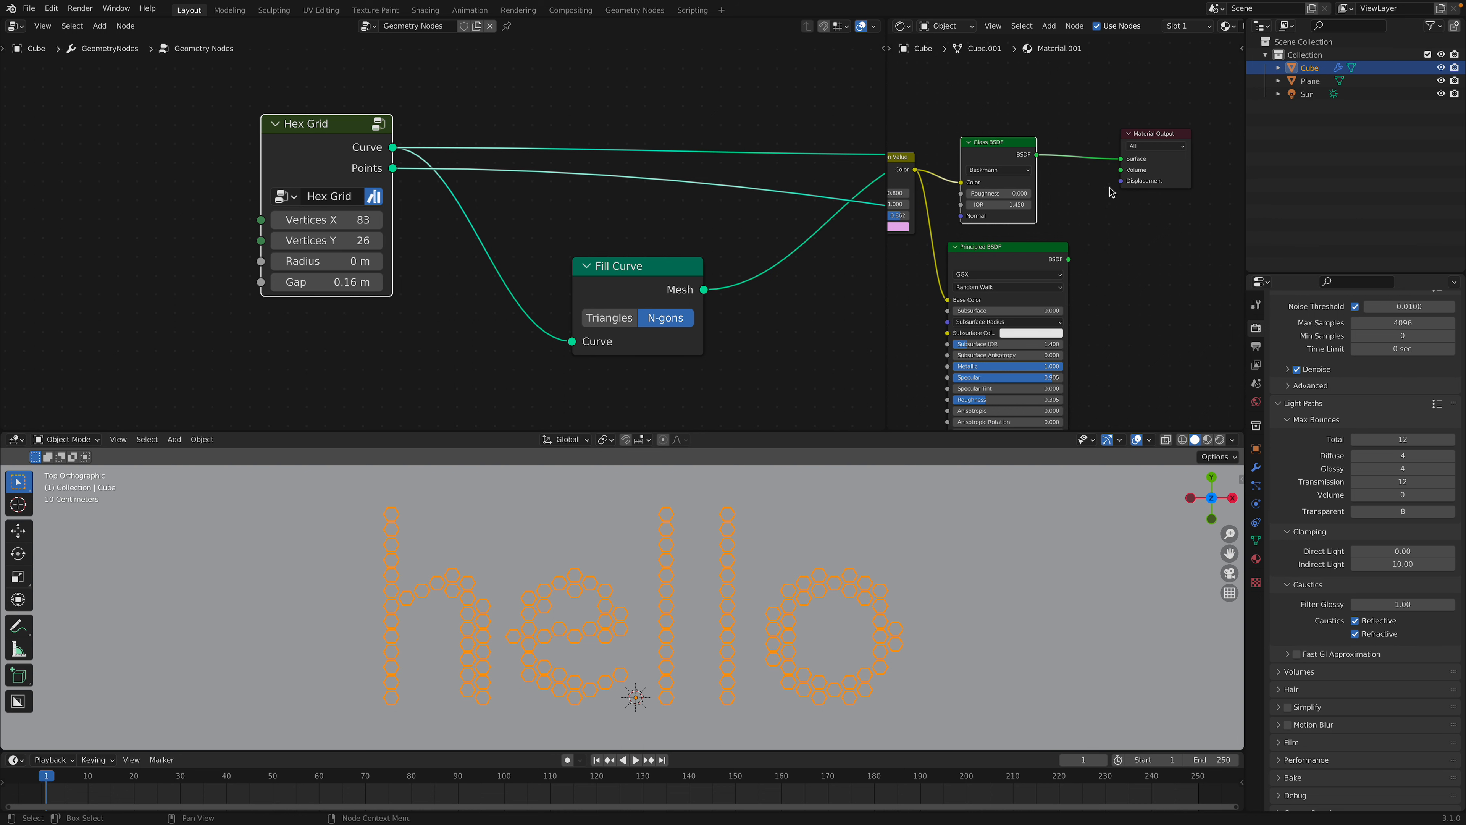
click(1219, 440)
click(669, 652)
click(668, 552)
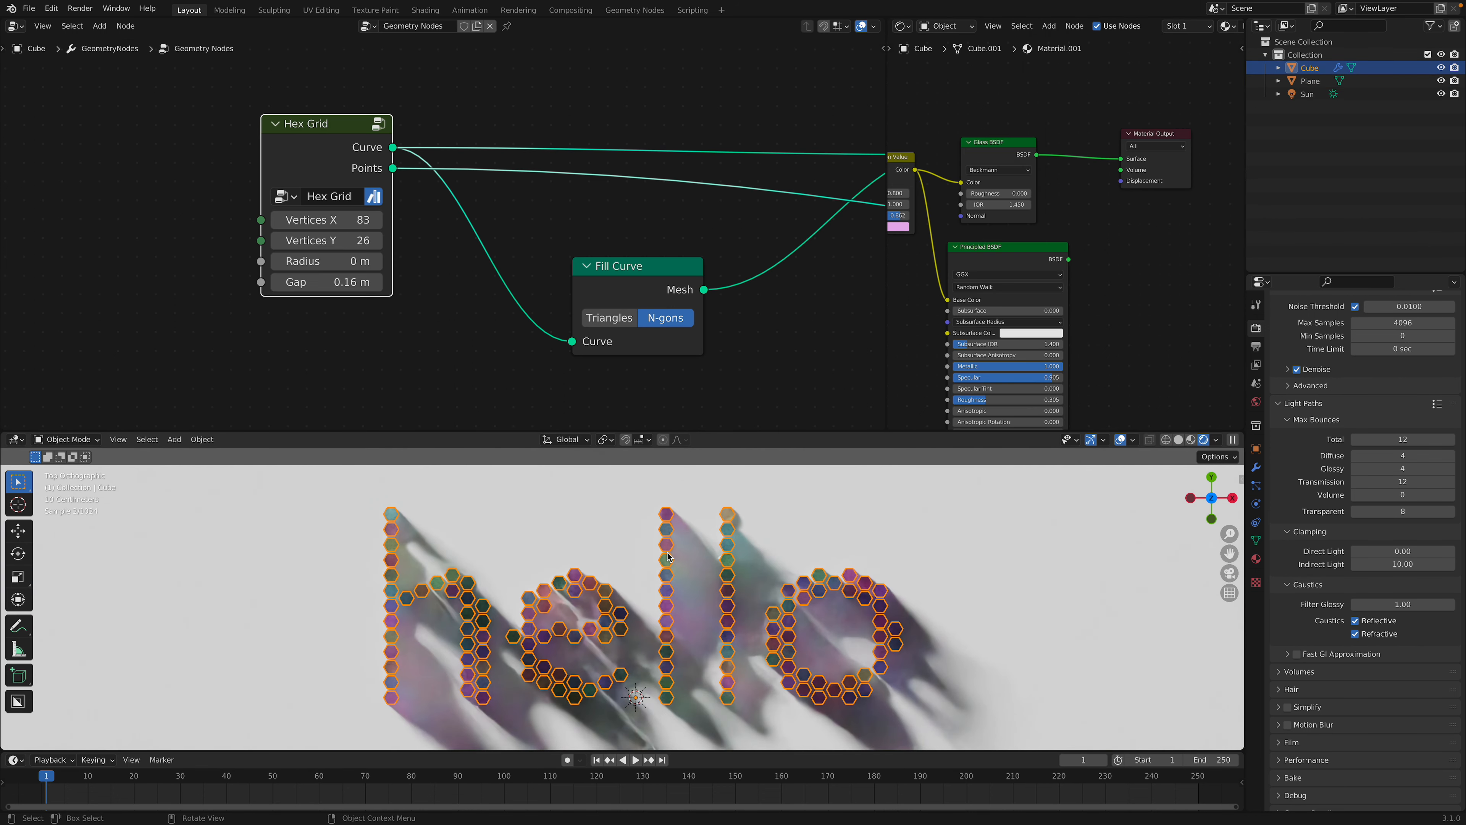
Open the Hex Grid node group, examine its internal nodes and return to the main geometry node tree.
middle_drag(323, 239, 259, 238)
middle_drag(491, 269, 371, 260)
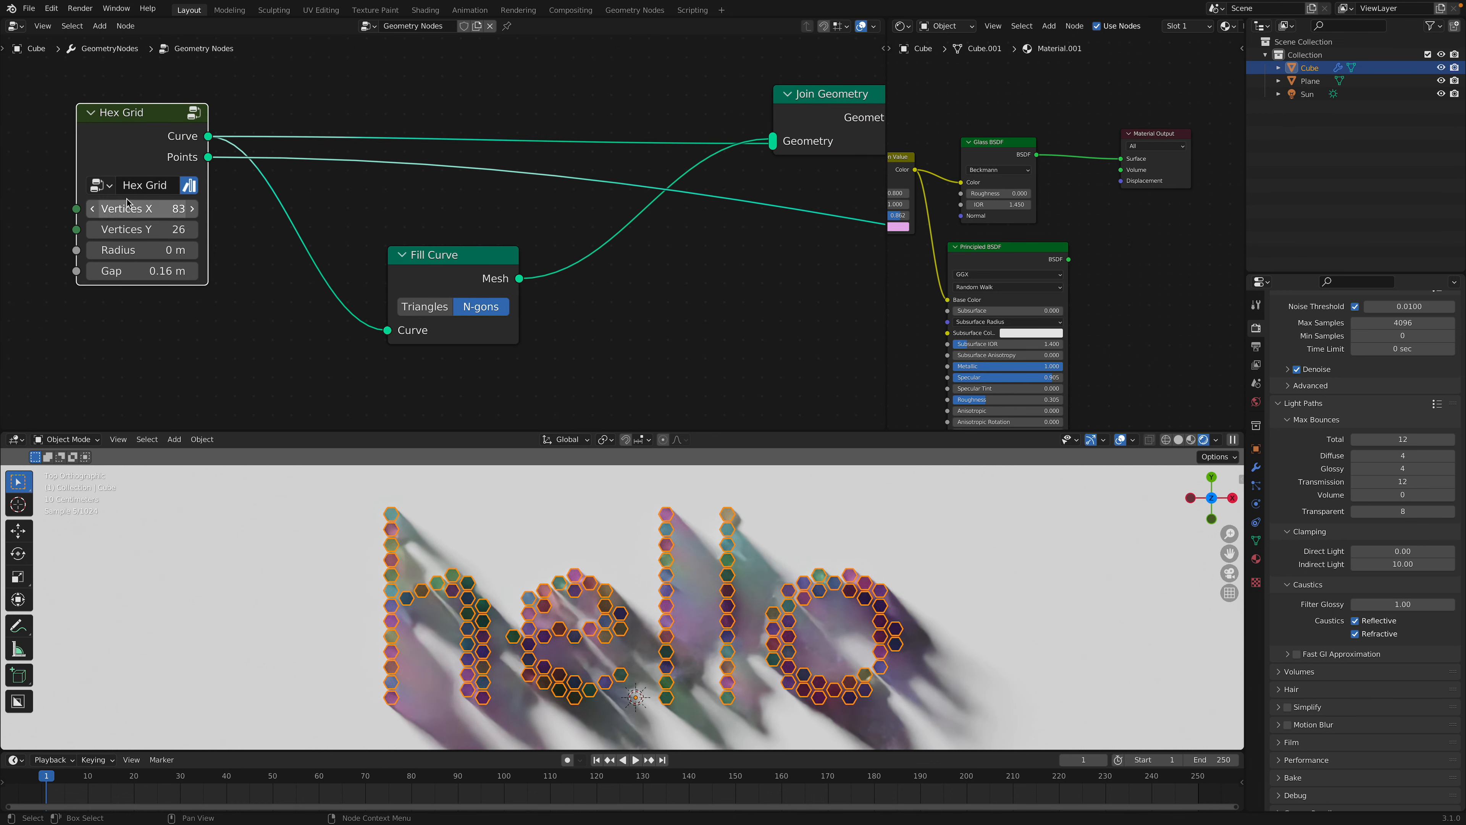
scroll(193, 219, down, 1)
middle_drag(193, 219, 244, 233)
key(Tab)
scroll(334, 165, down, 10)
mouse_move(334, 165)
middle_down()
mouse_move(373, 203)
mouse_move(340, 171)
middle_up()
scroll(340, 172, up, 2)
scroll(341, 171, up, 2)
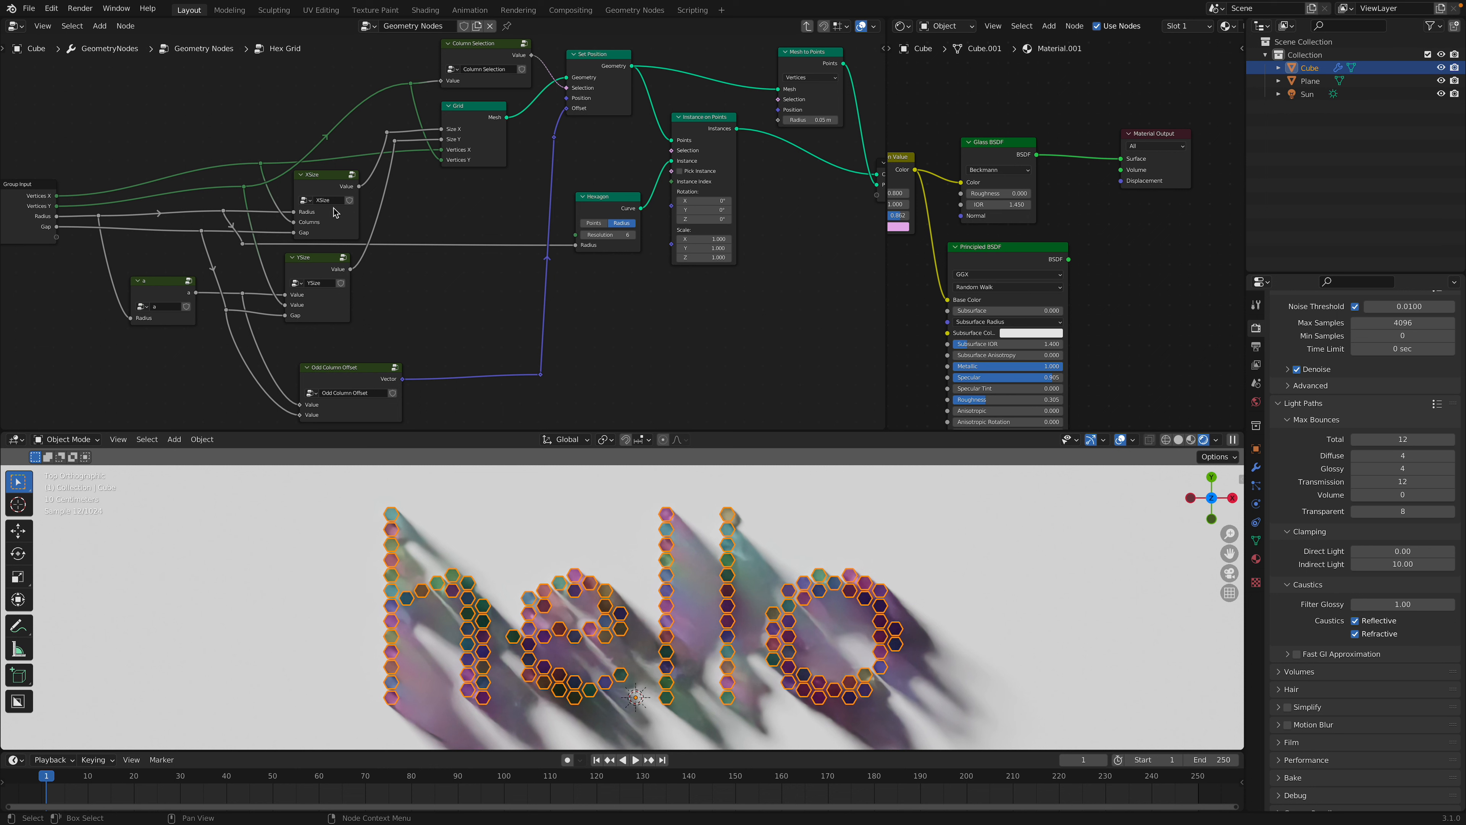
scroll(474, 158, down, 2)
middle_drag(367, 89, 355, 136)
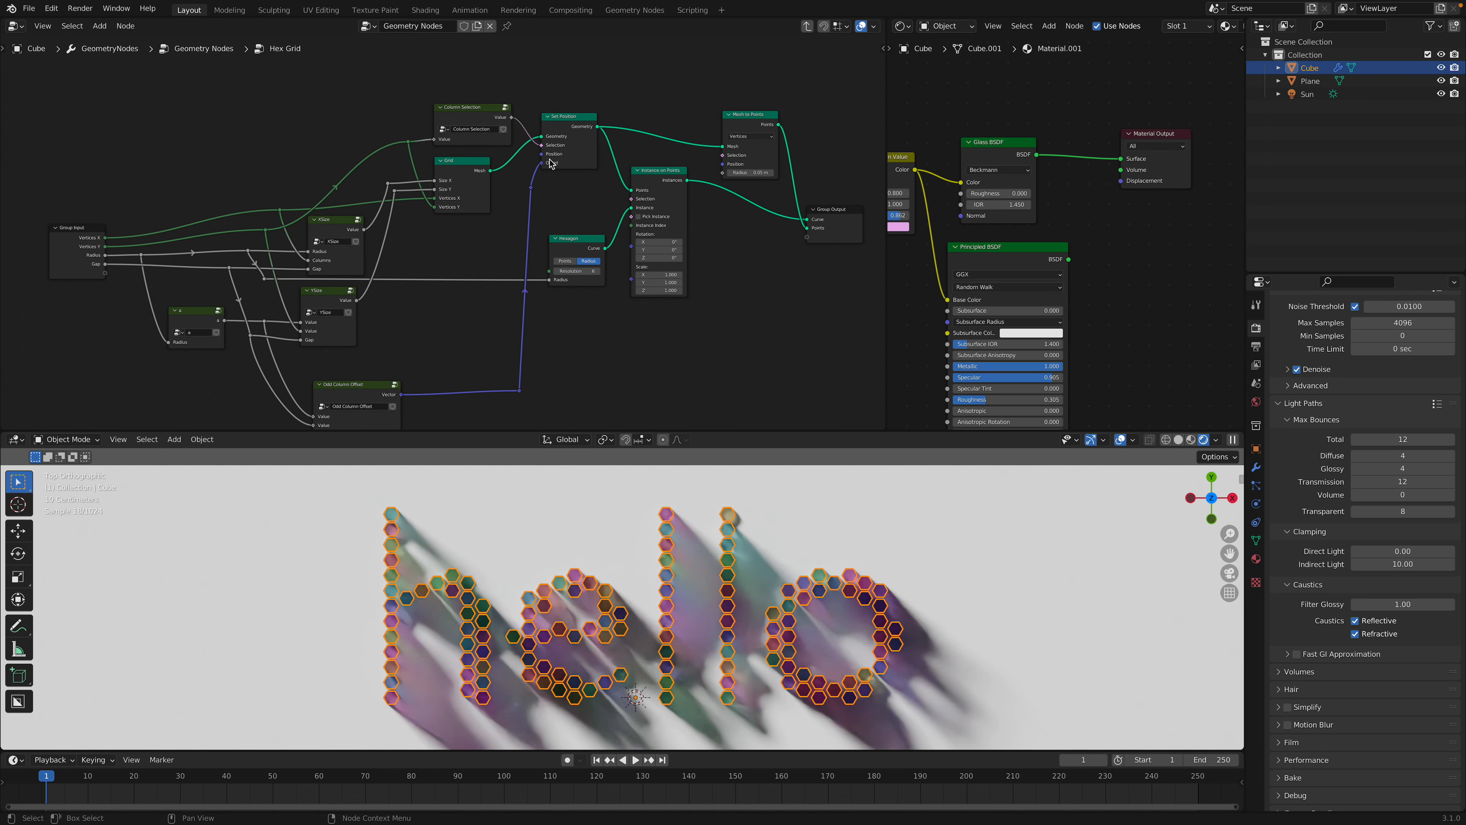
key(Tab)
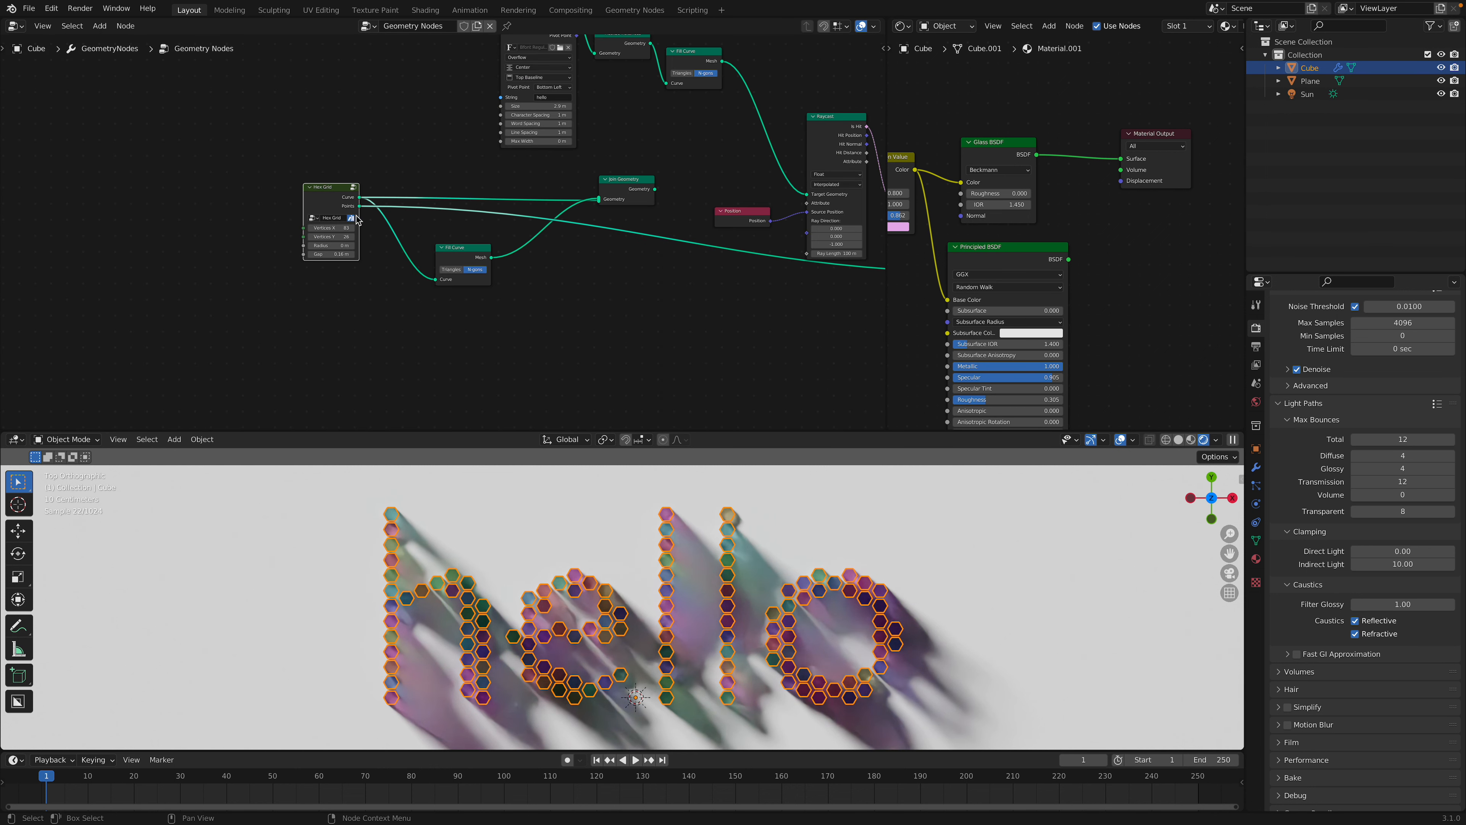
Move the Fill Curve and Join Geometry nodes fed by Hex Grid lower and closer to it.
click(414, 174)
middle_drag(417, 230, 377, 278)
scroll(406, 234, up, 2)
middle_drag(481, 275, 411, 293)
drag(538, 237, 427, 319)
drag(352, 323, 334, 343)
middle_drag(496, 266, 382, 309)
Tidy the text branch of the node tree by moving the Raycast and Position nodes up.
mouse_move(343, 85)
mouse_down()
mouse_move(339, 102)
mouse_move(406, 103)
mouse_move(345, 97)
mouse_up()
click(421, 105)
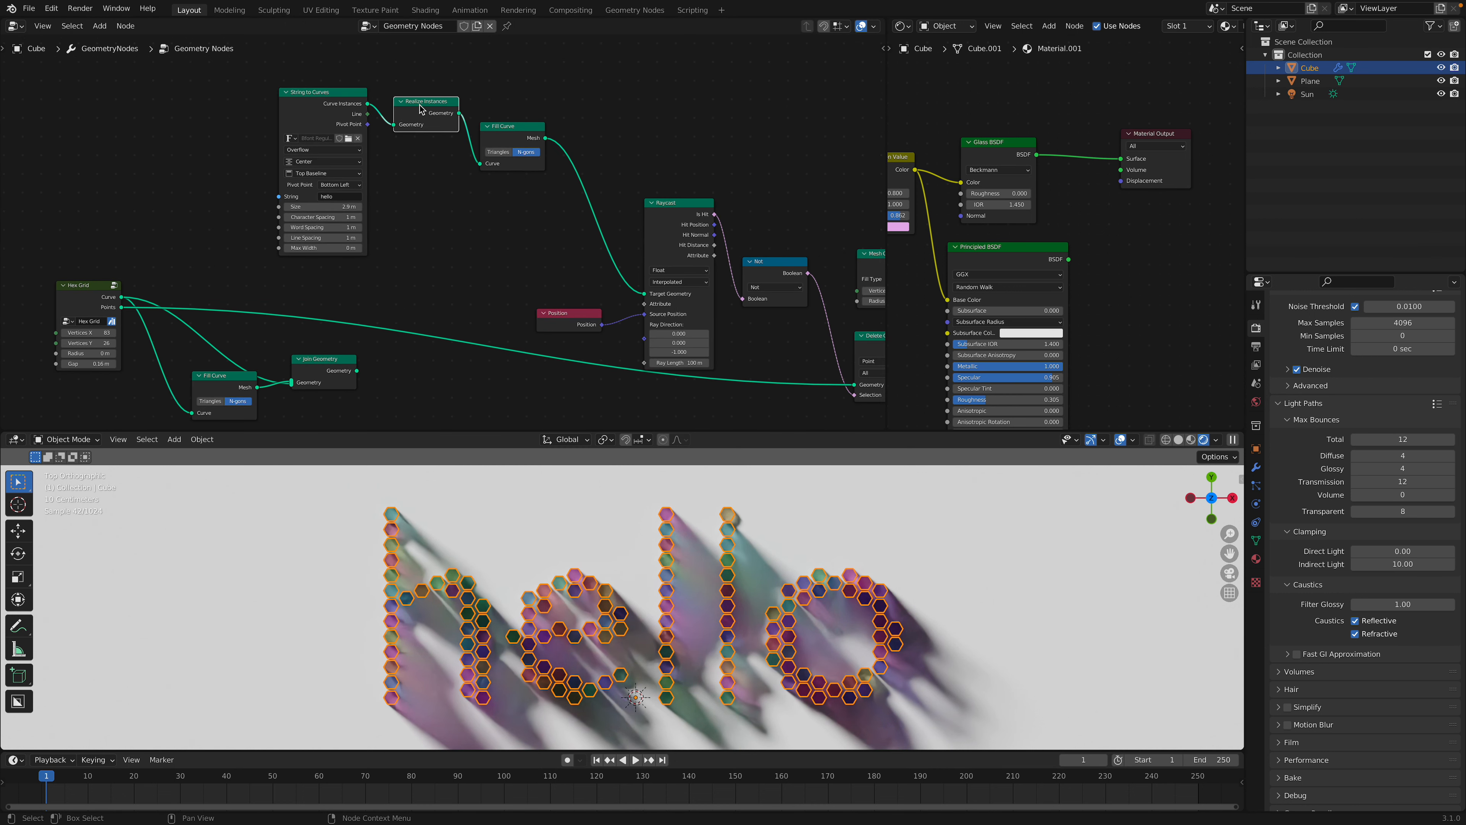
drag(673, 210, 667, 138)
drag(564, 318, 551, 277)
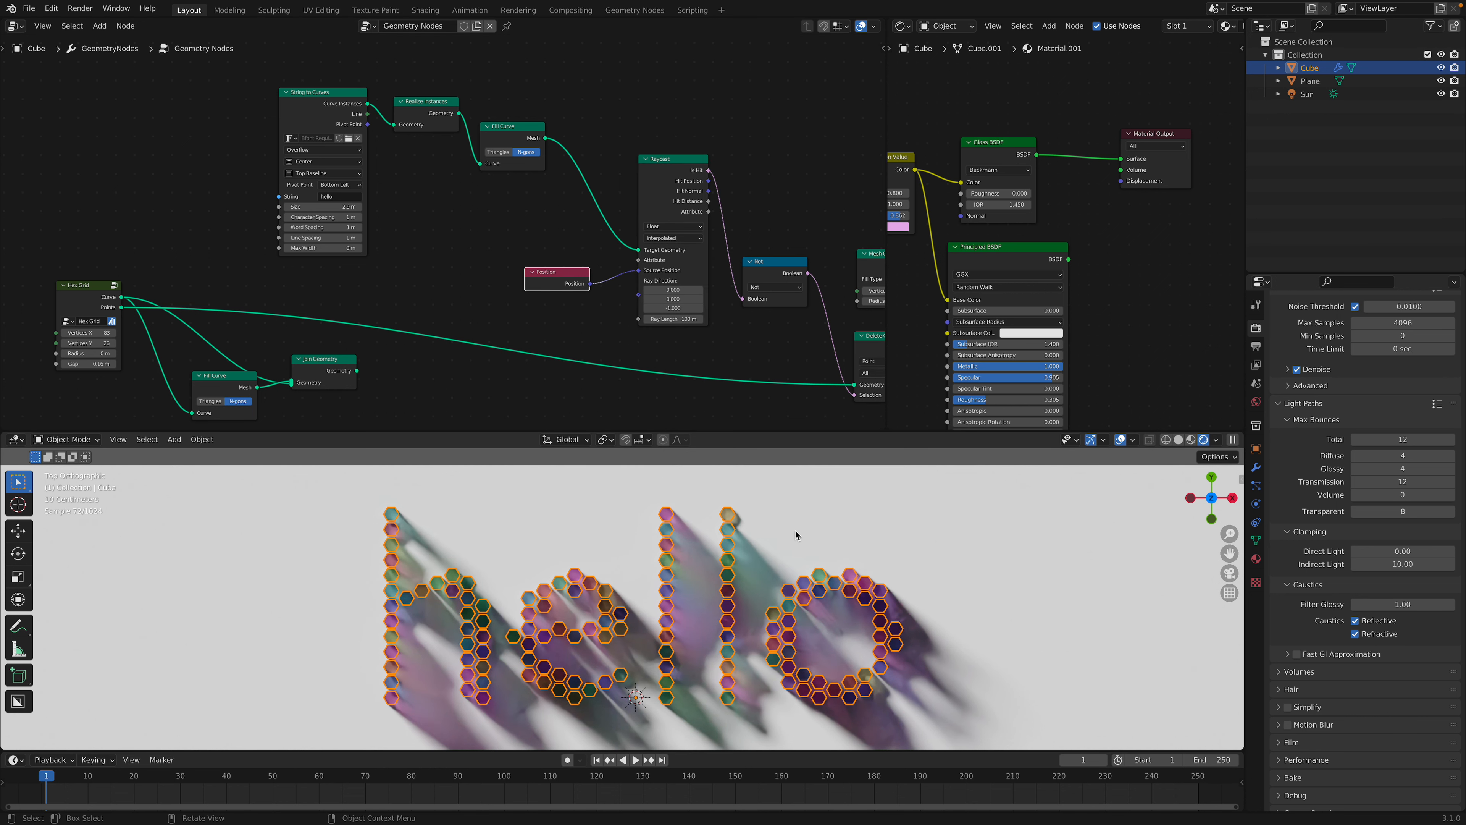
Switch the viewport to solid shading and enable Shadow in its shading options.
click(1019, 489)
click(732, 531)
click(1178, 440)
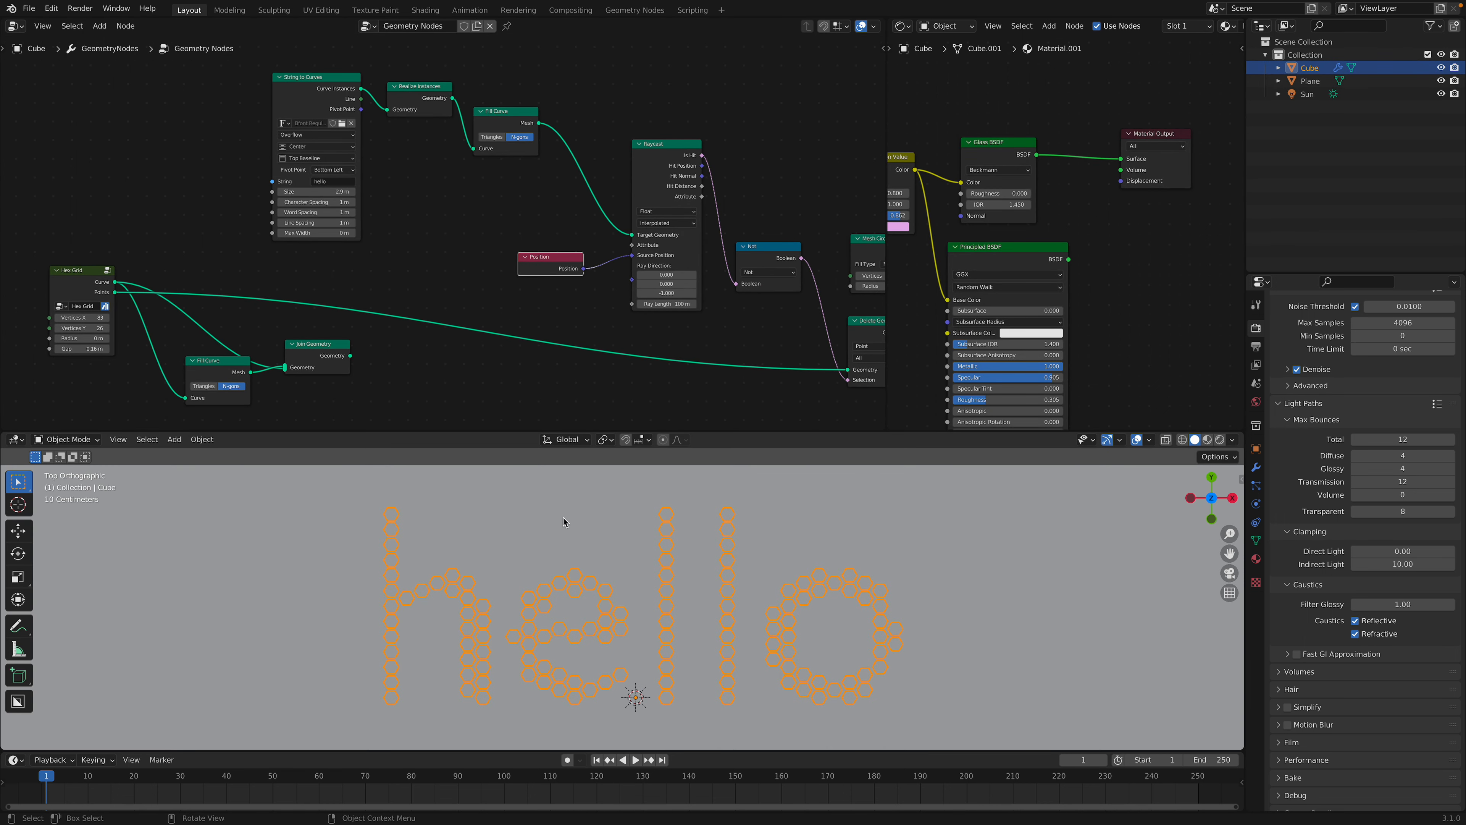
middle_drag(563, 514, 566, 474)
click(1232, 441)
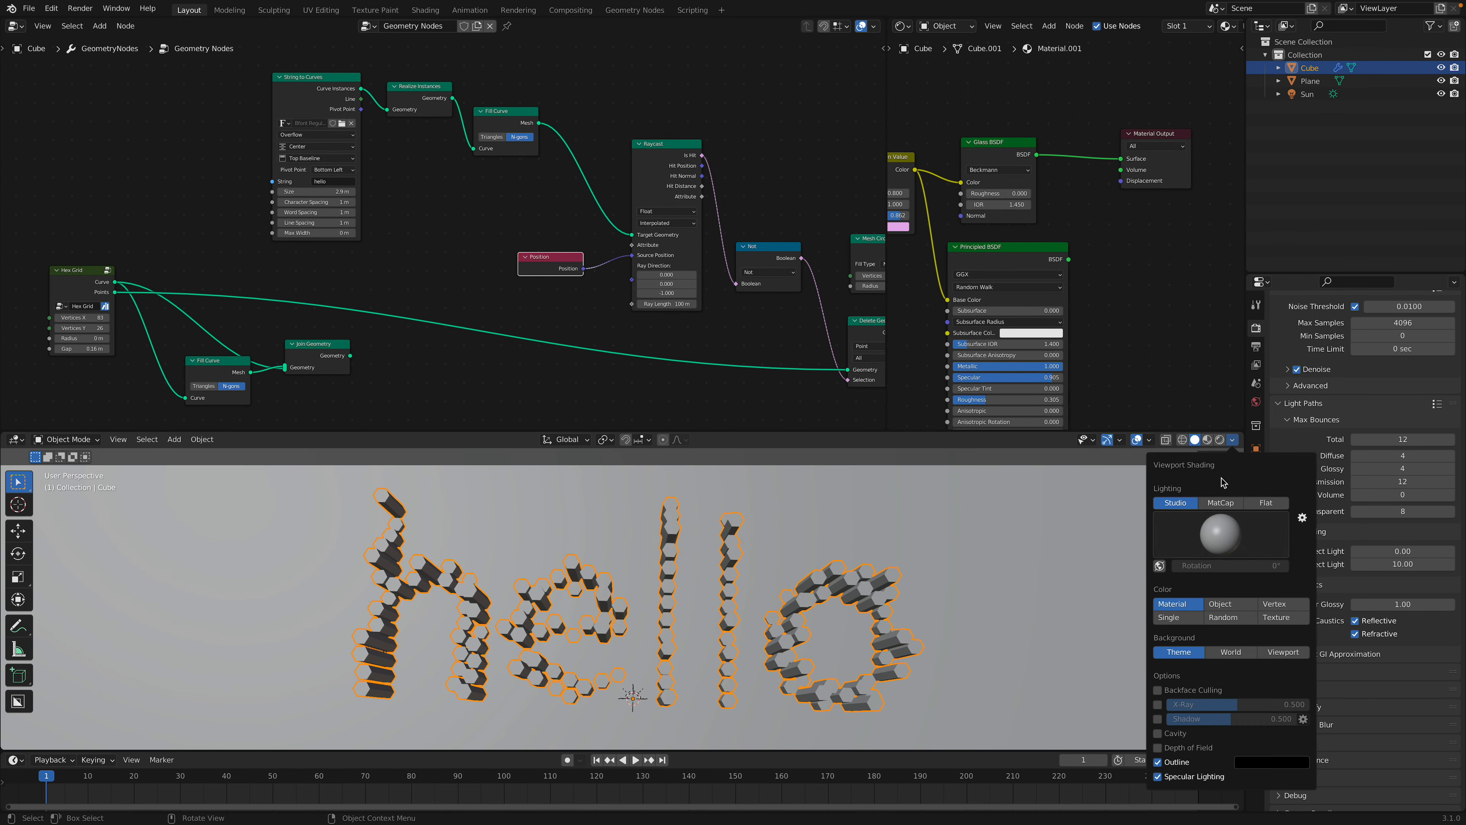
click(1158, 719)
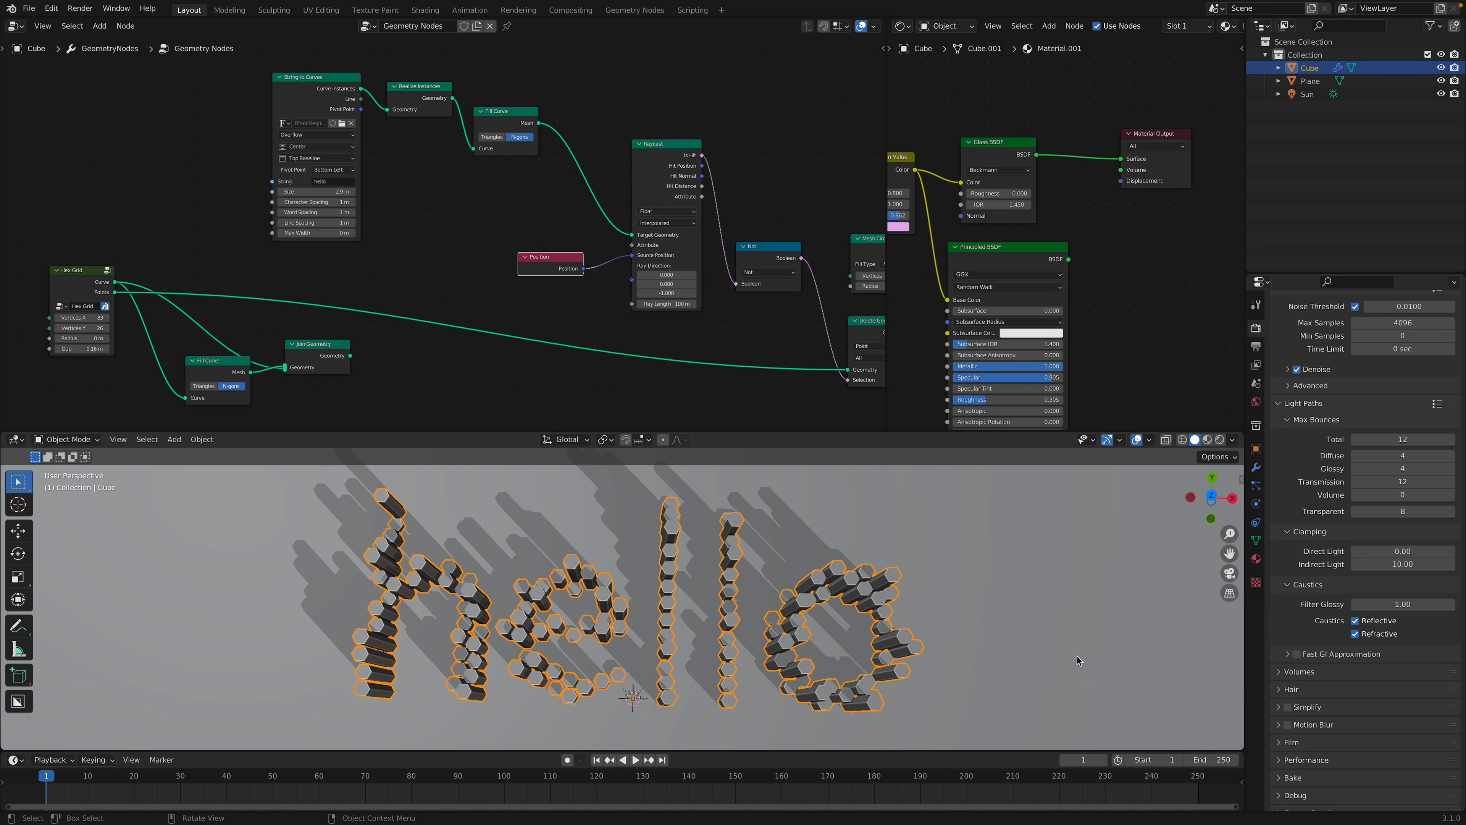
middle_drag(985, 598, 998, 592)
click(999, 592)
middle_drag(914, 561, 903, 578)
click(892, 571)
Move the Not and Raycast nodes up to tidy the node layout.
scroll(280, 243, down, 3)
mouse_move(279, 243)
middle_down()
mouse_move(315, 240)
mouse_move(305, 232)
middle_up()
scroll(407, 257, up, 2)
middle_drag(528, 262, 402, 268)
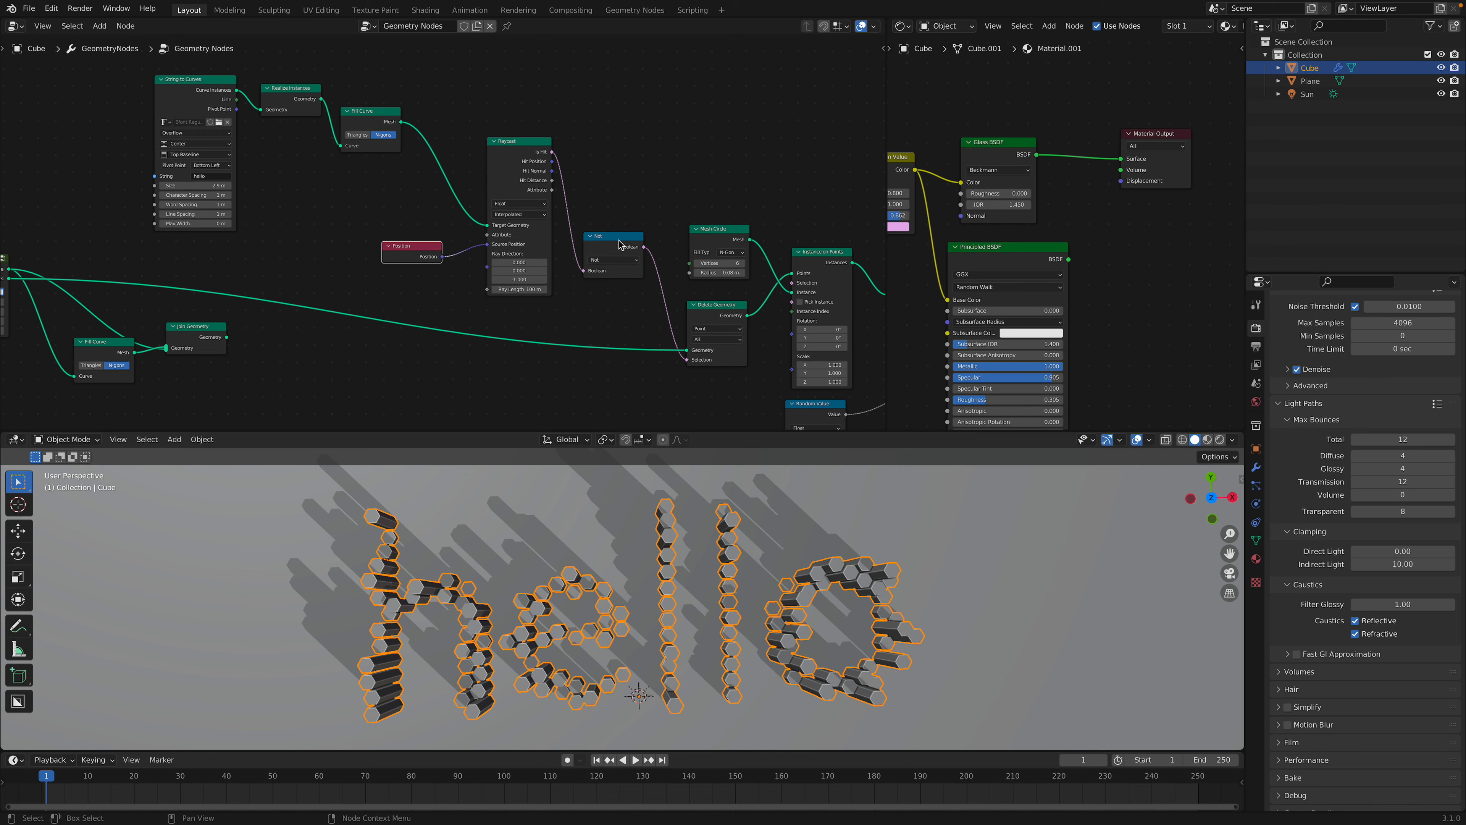
drag(620, 241, 601, 212)
drag(523, 144, 508, 123)
drag(591, 214, 591, 186)
Connect the Hex Grid node's Points output to the Group Output to preview the full grid.
middle_drag(563, 225, 592, 182)
scroll(520, 209, down, 1)
middle_drag(515, 229, 424, 264)
scroll(619, 280, down, 2)
scroll(424, 264, down, 2)
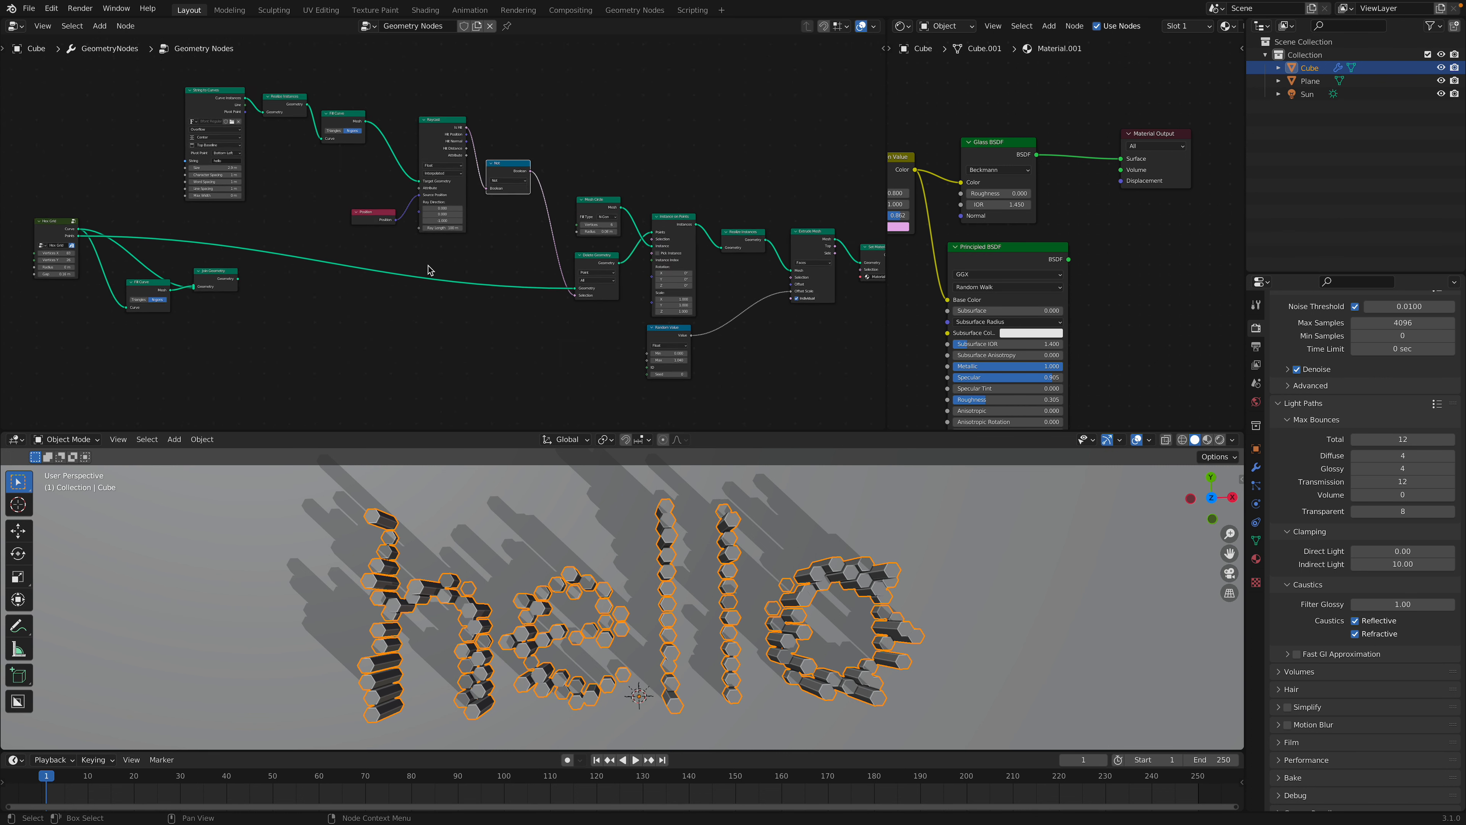
middle_drag(128, 243, 89, 243)
drag(67, 237, 839, 162)
Connect the mesh of the text's Fill Curve node to the Group Output to preview the filled text.
scroll(660, 550, down, 5)
scroll(358, 147, up, 2)
middle_drag(315, 132, 311, 161)
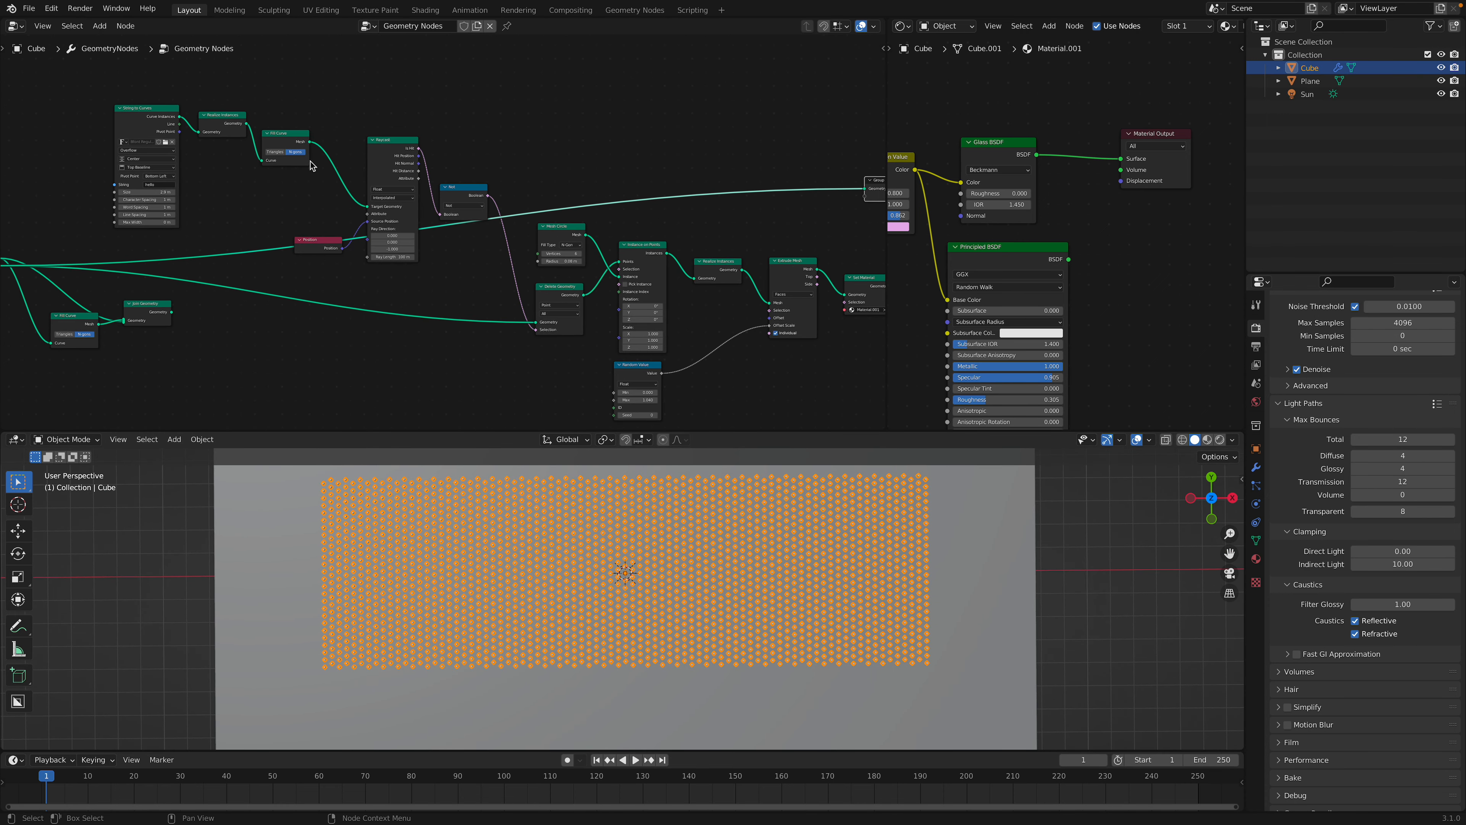
scroll(310, 166, down, 1)
drag(287, 141, 801, 186)
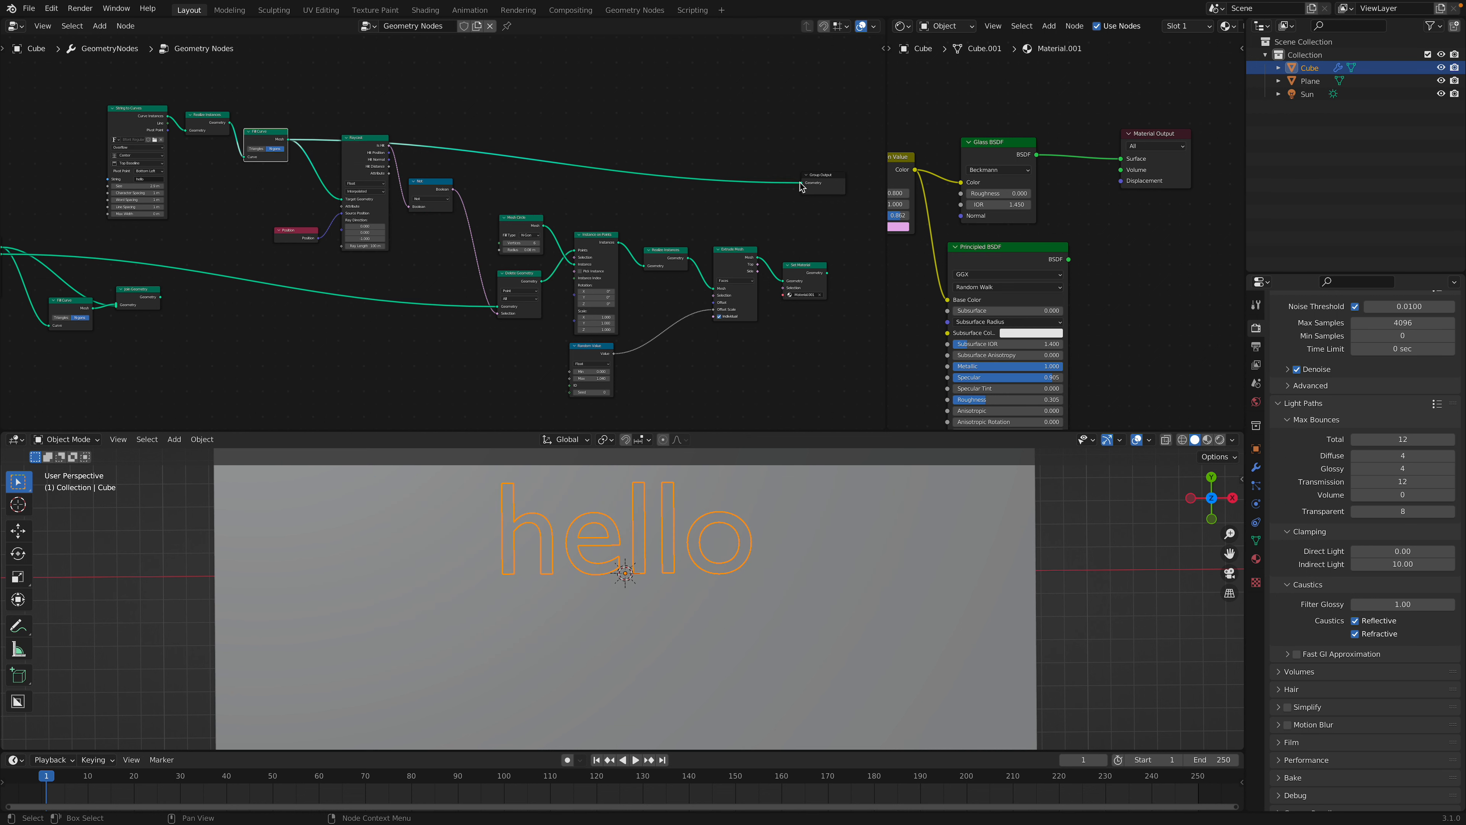
middle_drag(445, 223, 501, 227)
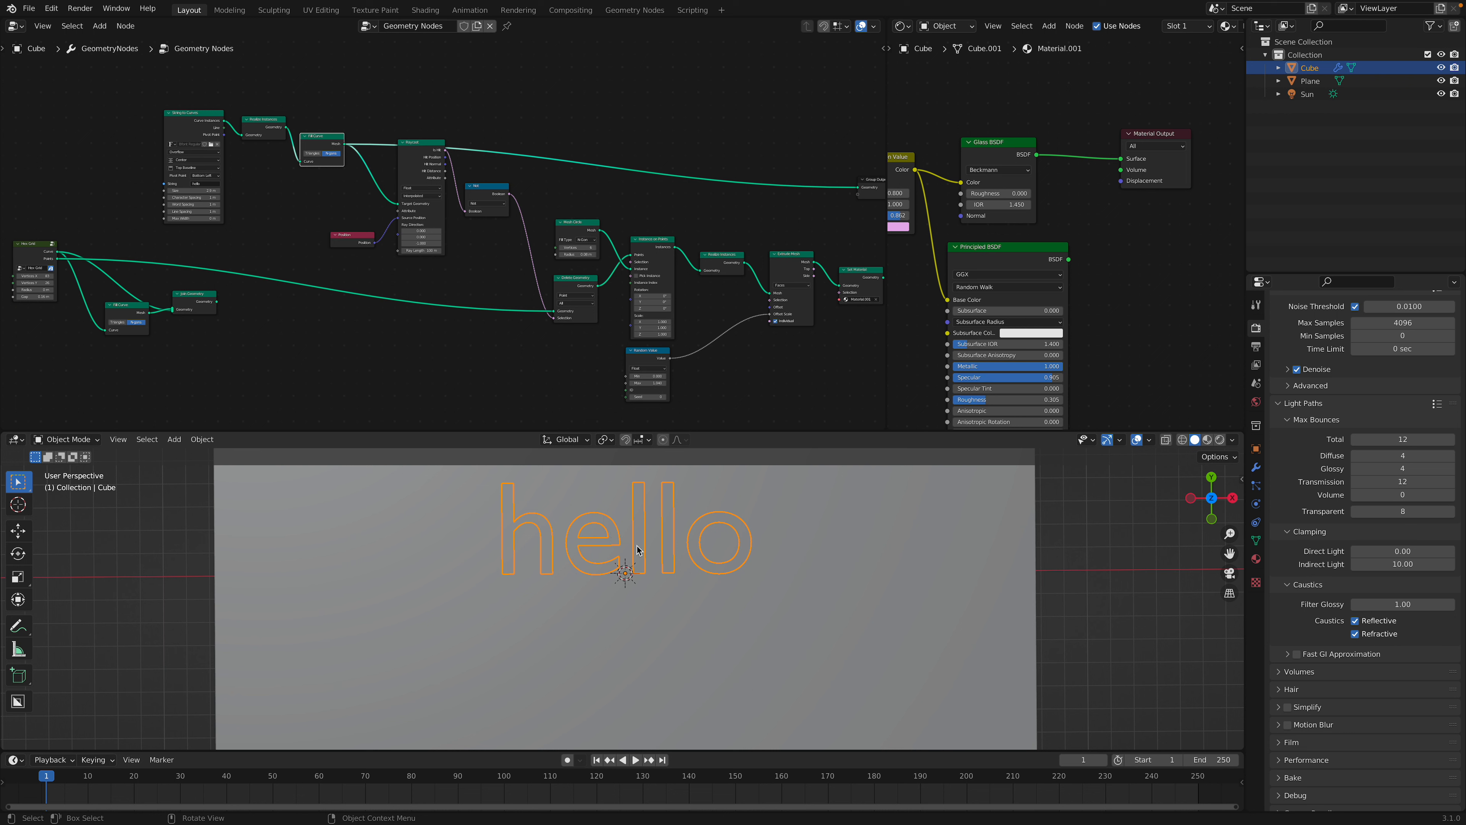
Move the Raycast node down and widen the geometry node editor.
drag(417, 148, 422, 175)
scroll(422, 175, up, 3)
middle_drag(403, 173, 492, 191)
drag(887, 171, 1039, 84)
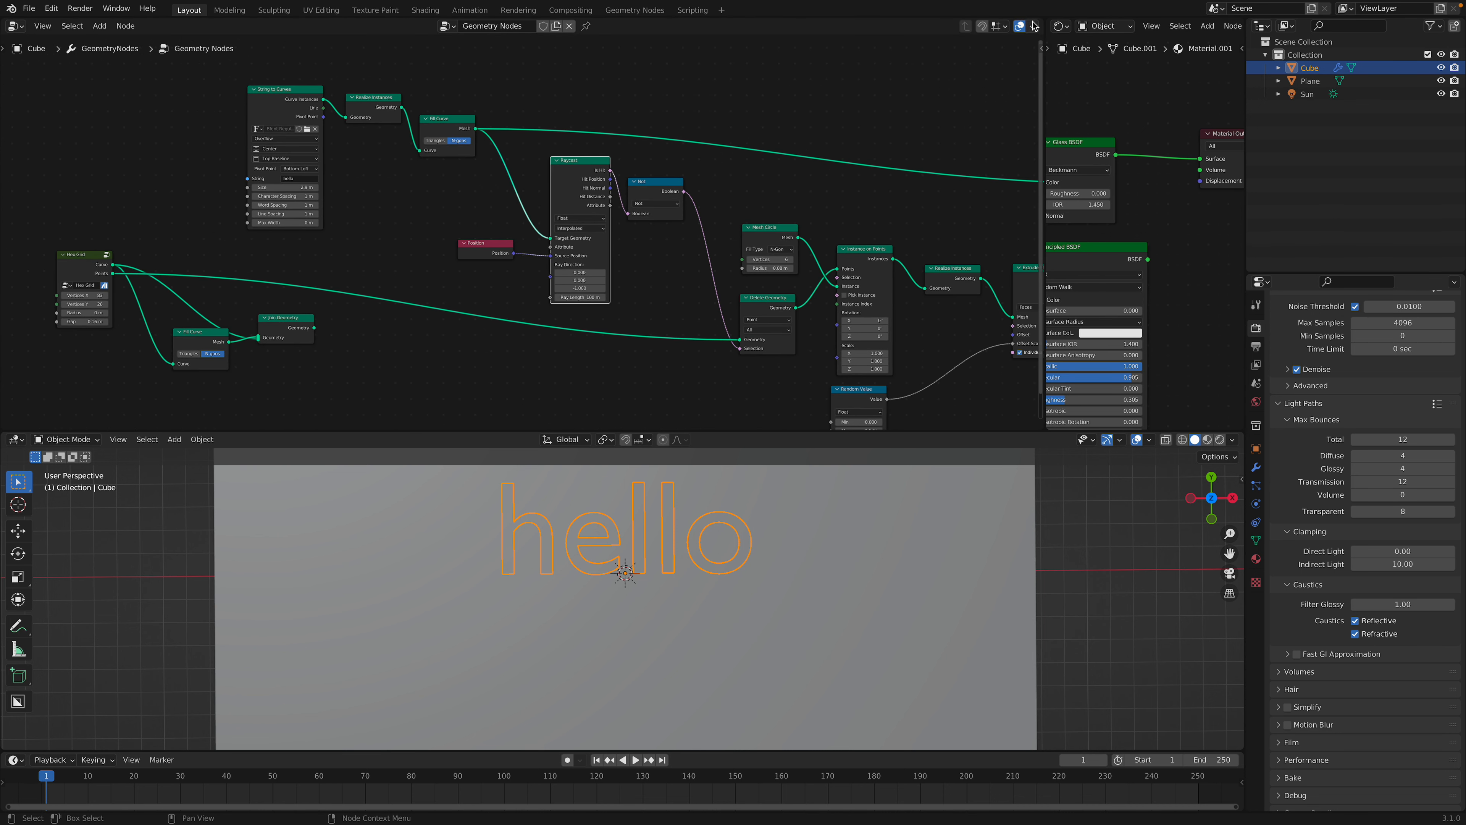
Close the shader editor area so the geometry node editor fills its space.
drag(1042, 20, 1077, 40)
middle_drag(822, 141, 696, 137)
scroll(690, 137, down, 1)
middle_drag(189, 246, 297, 251)
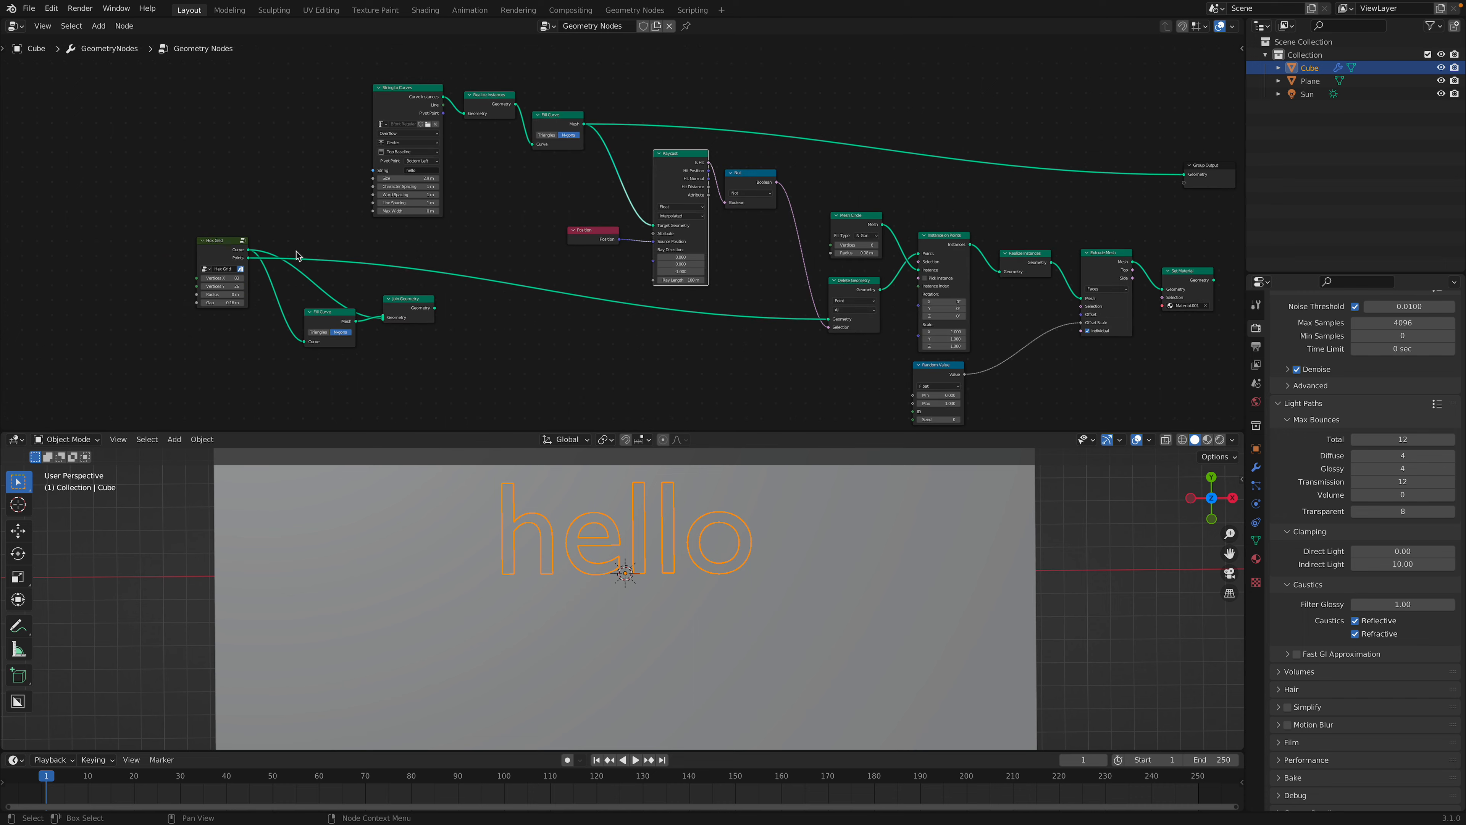
Move the Hex Grid node away from the Fill Curve node it feeds and shift that Fill Curve node slightly.
scroll(295, 252, up, 1)
click(193, 245)
drag(193, 245, 147, 265)
scroll(186, 247, up, 1)
drag(242, 336, 260, 347)
click(332, 323)
click(167, 260)
middle_drag(217, 304, 187, 310)
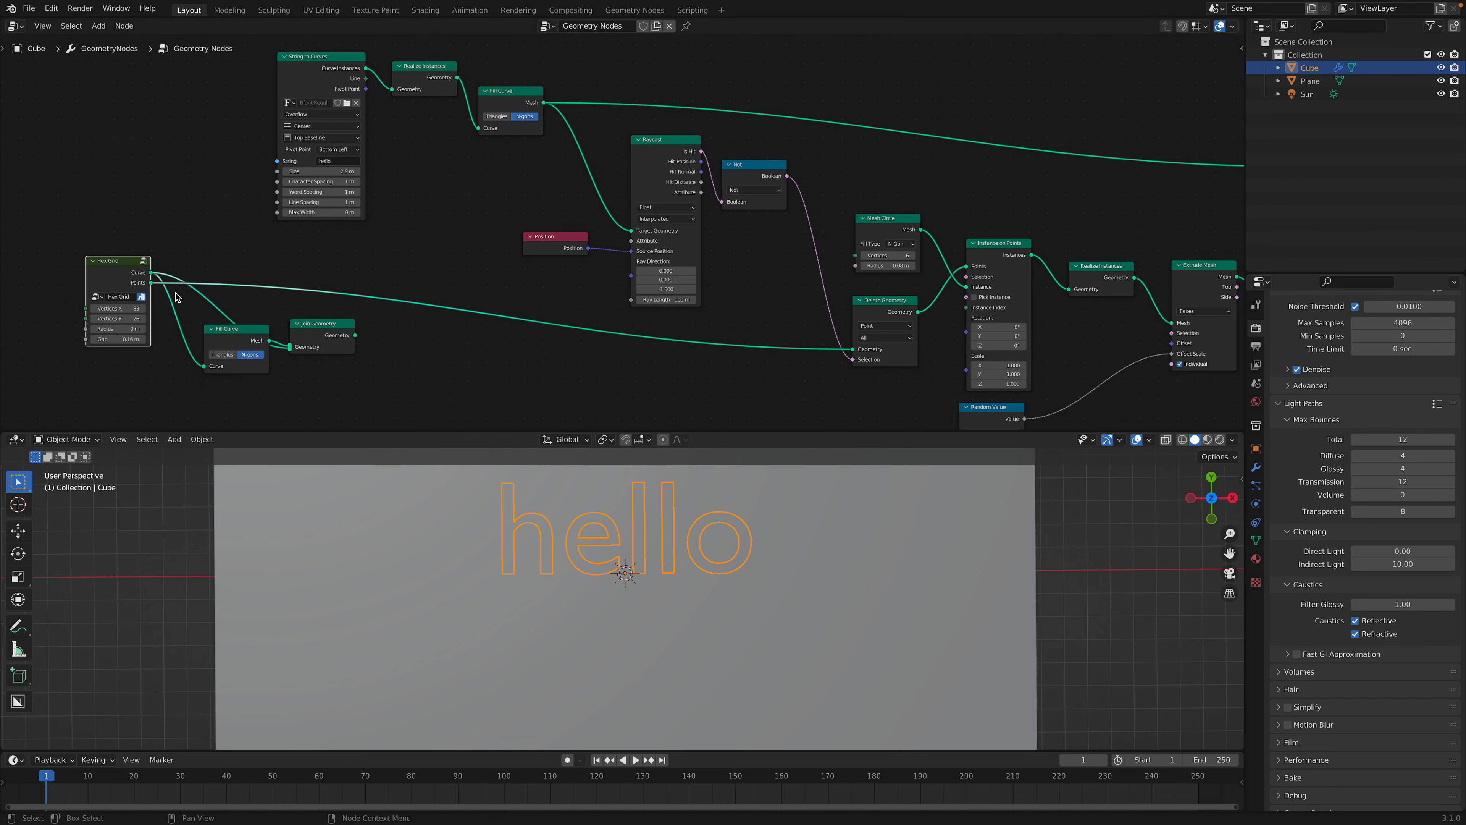
Nudge the Raycast, Position, Fill Curve, Realize Instances and String to Curves nodes to tidy the text branch.
middle_drag(641, 220, 571, 242)
drag(585, 162, 582, 163)
drag(493, 260, 482, 264)
drag(436, 111, 433, 119)
drag(354, 88, 348, 104)
drag(256, 87, 244, 95)
middle_drag(557, 172, 427, 162)
scroll(425, 161, down, 1)
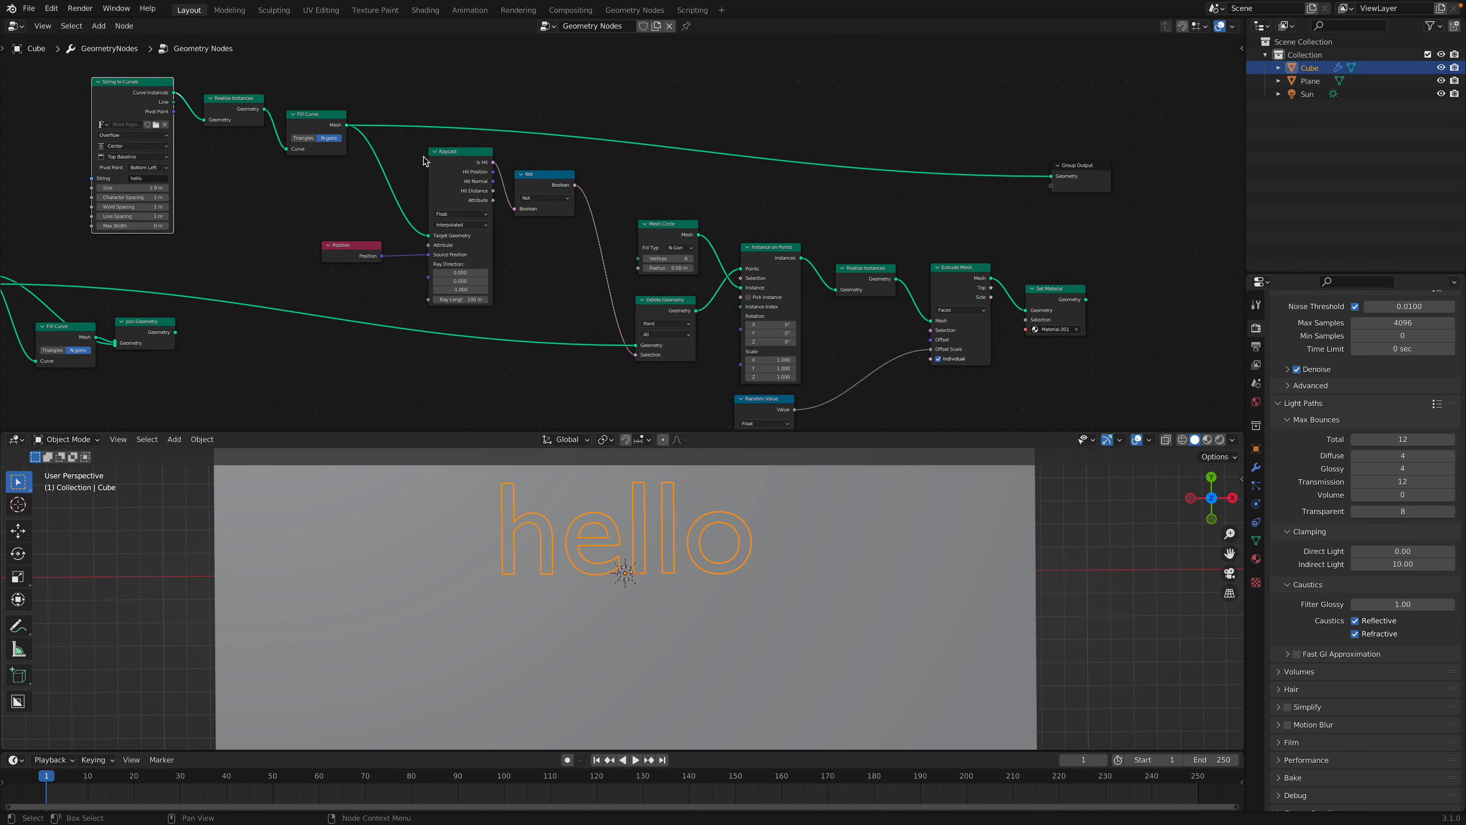
Shift the Raycast and Delete Geometry nodes slightly in the node layout.
click(478, 164)
scroll(470, 159, up, 2)
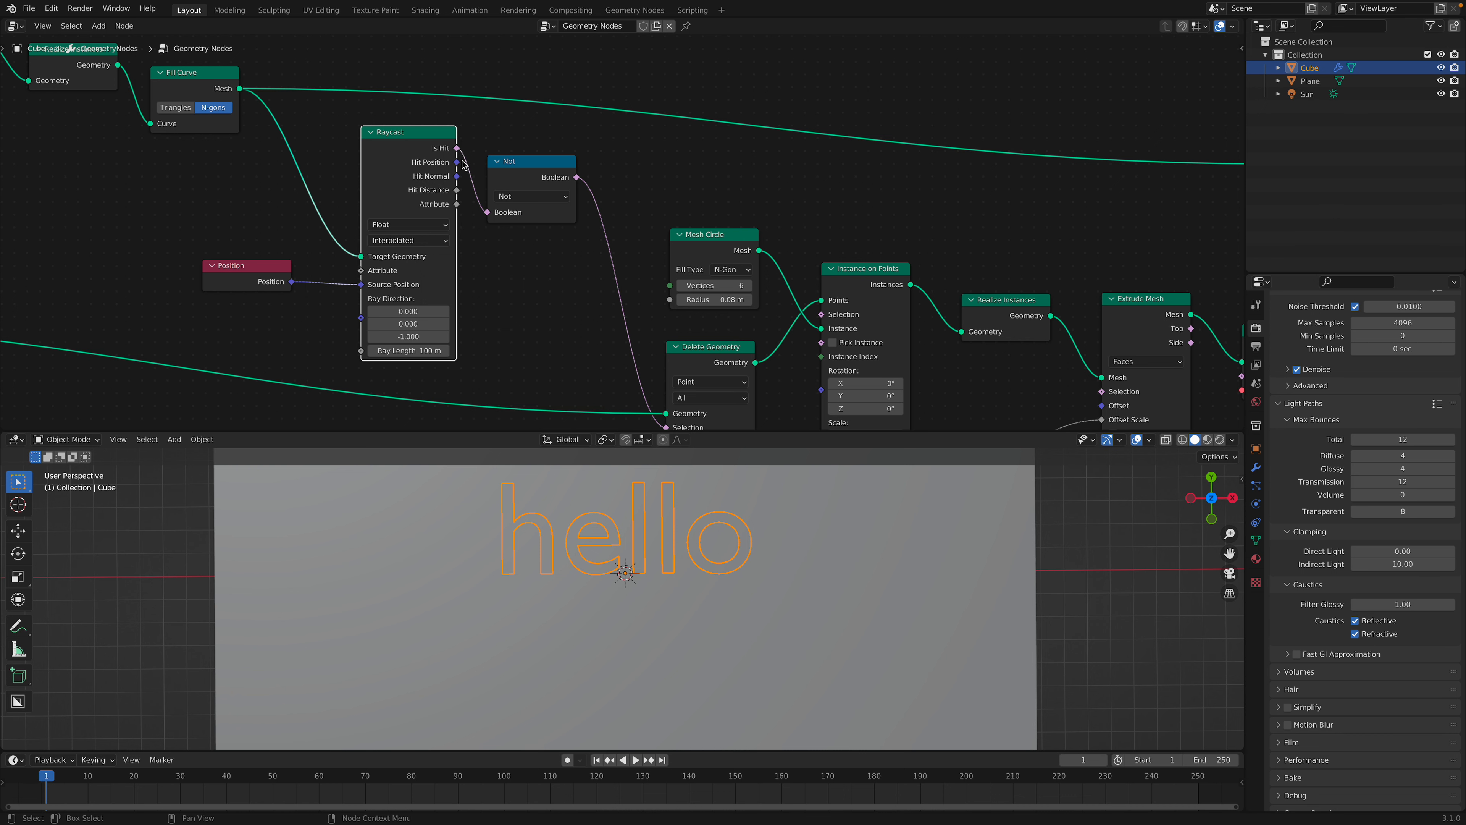
drag(434, 143, 429, 141)
click(513, 172)
scroll(477, 162, down, 1)
drag(621, 316, 606, 314)
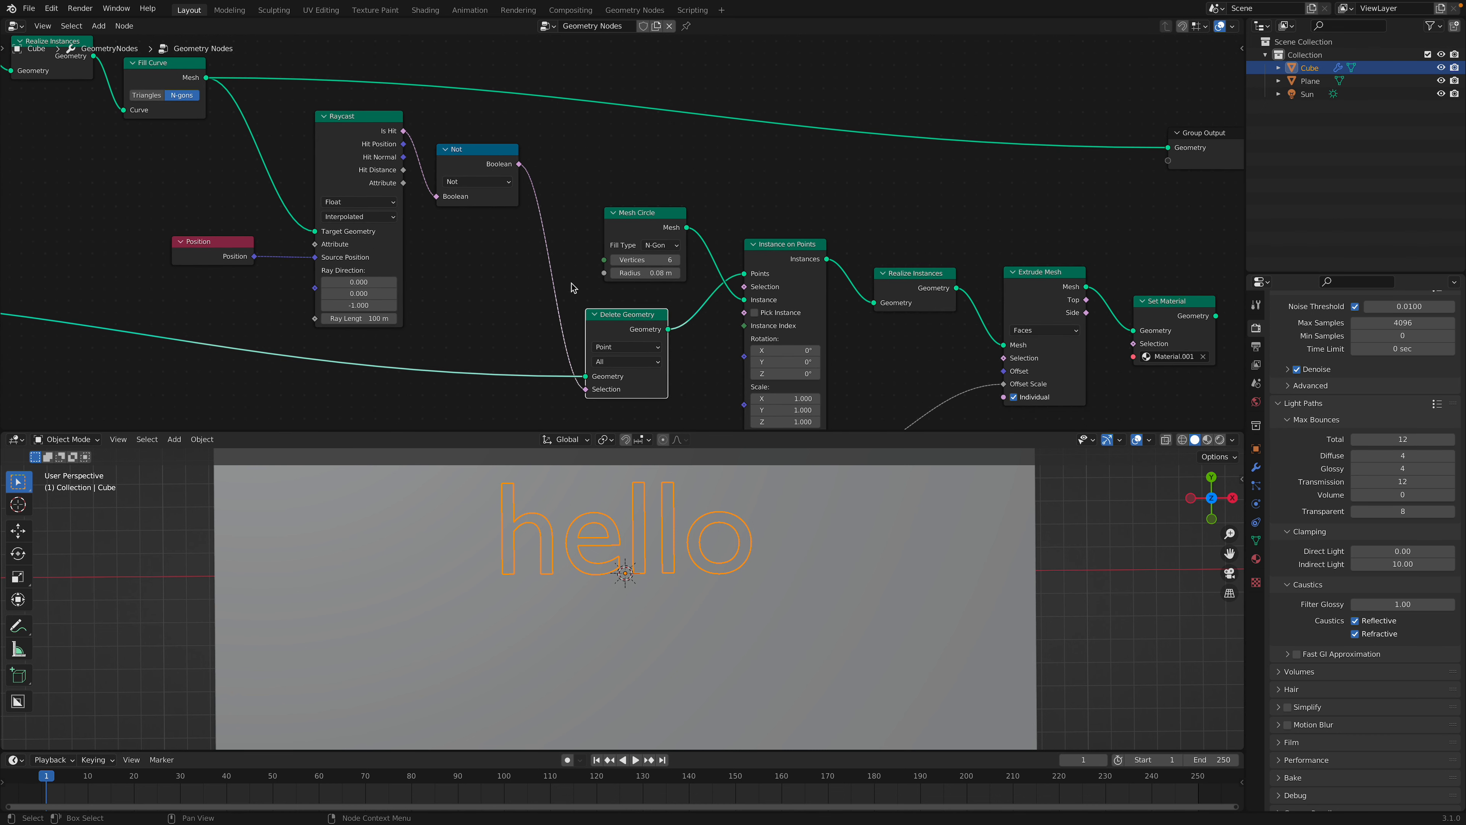
Connect the Delete Geometry output to the Group Output and view the remaining points straight from the top with nothing selected.
scroll(610, 314, down, 1)
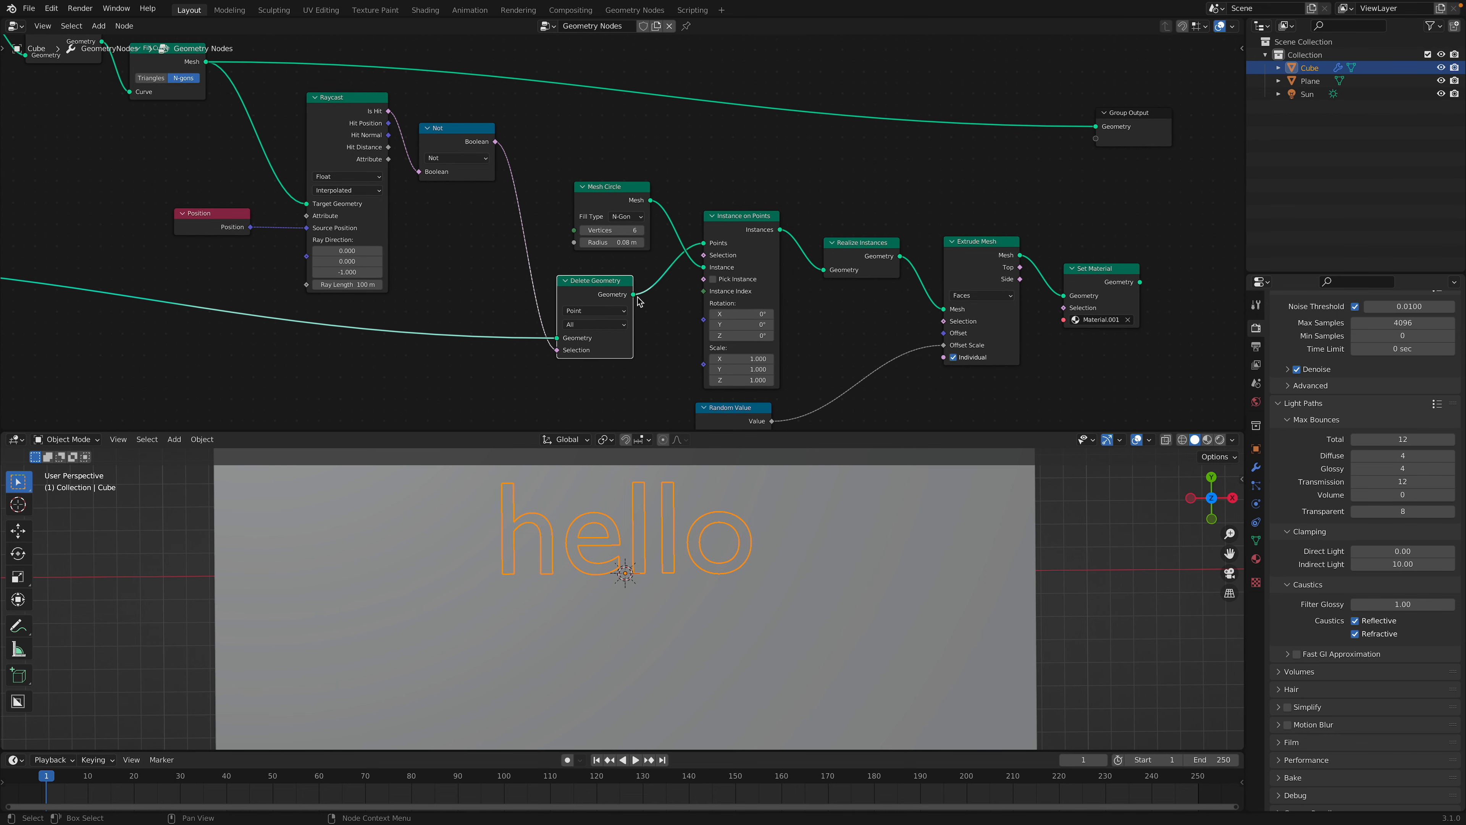
scroll(639, 301, down, 1)
middle_drag(593, 299, 567, 310)
click(542, 197)
middle_drag(615, 241, 526, 242)
drag(574, 227, 564, 219)
drag(490, 293, 917, 143)
middle_drag(636, 615, 759, 538)
click(1207, 497)
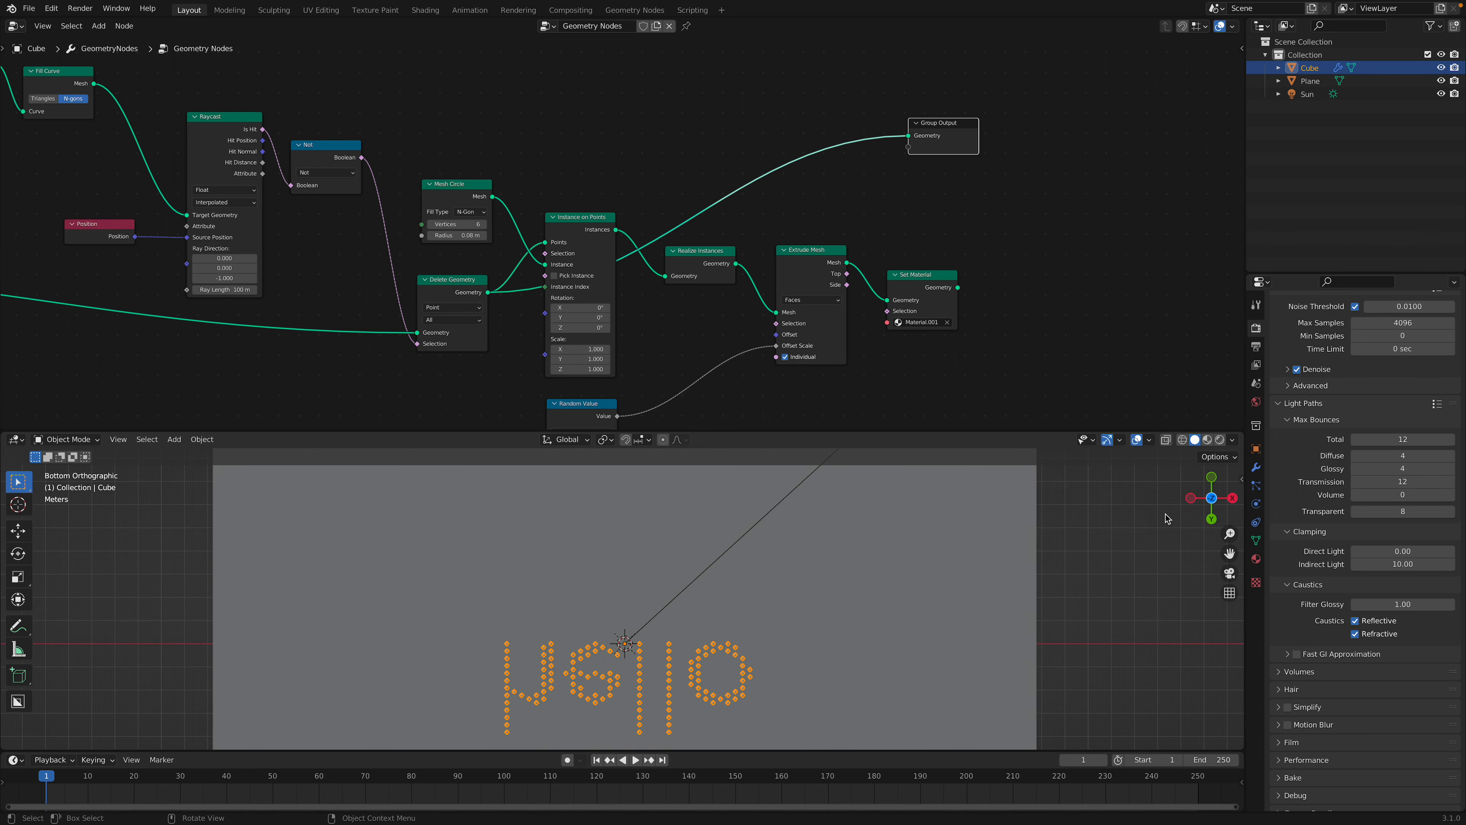
click(1210, 497)
click(1087, 556)
Mute the Not node to invert which grid points are deleted.
middle_drag(336, 146, 526, 191)
click(528, 199)
key(m)
scroll(645, 600, down, 1)
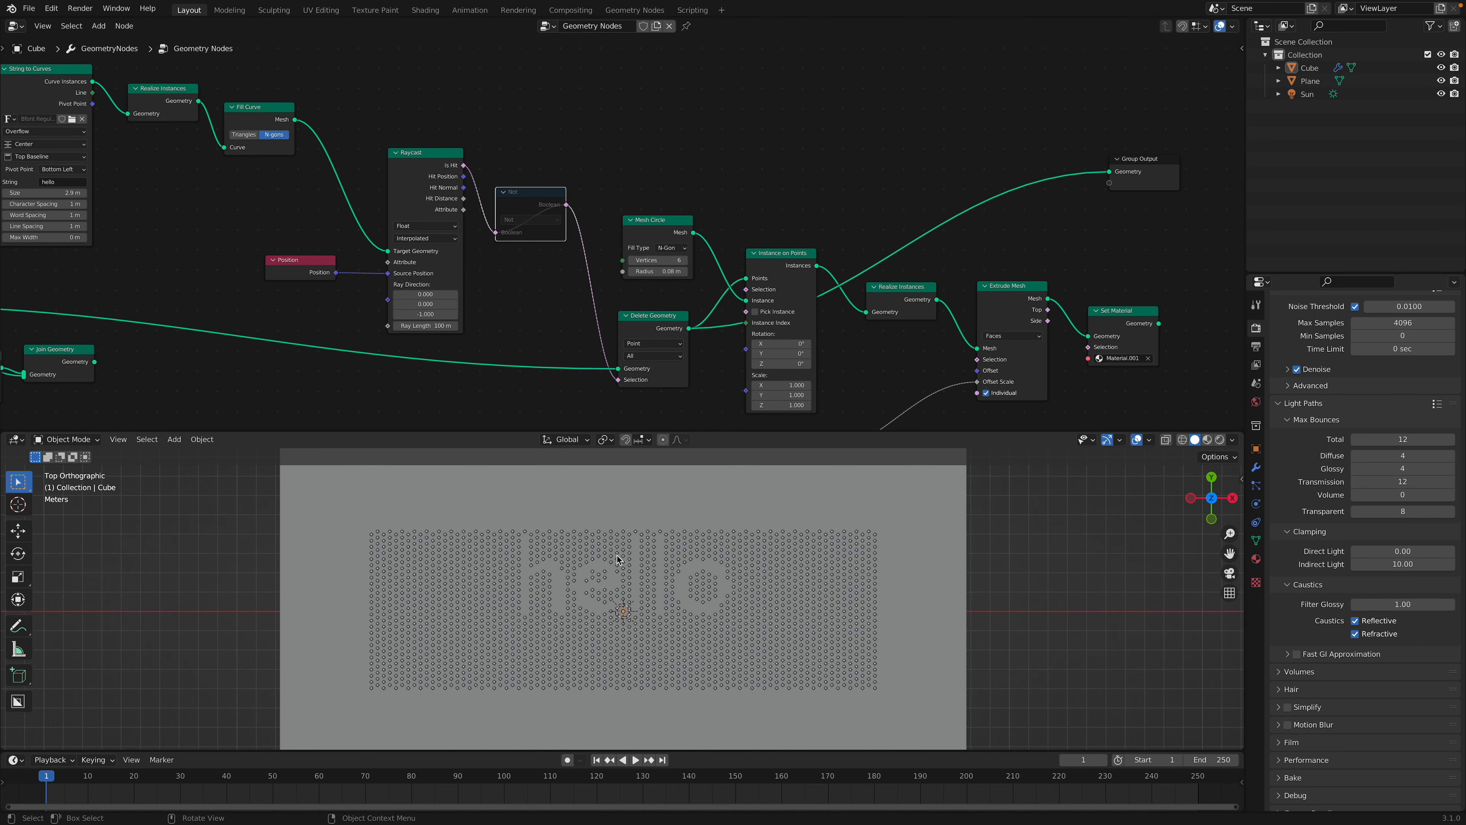
scroll(644, 561, up, 1)
Move the Realize Instances node after the text slightly and shift the Raycast node up.
middle_drag(42, 194, 147, 208)
mouse_move(147, 208)
mouse_down()
mouse_move(132, 208)
mouse_move(148, 207)
mouse_up()
drag(283, 113, 276, 120)
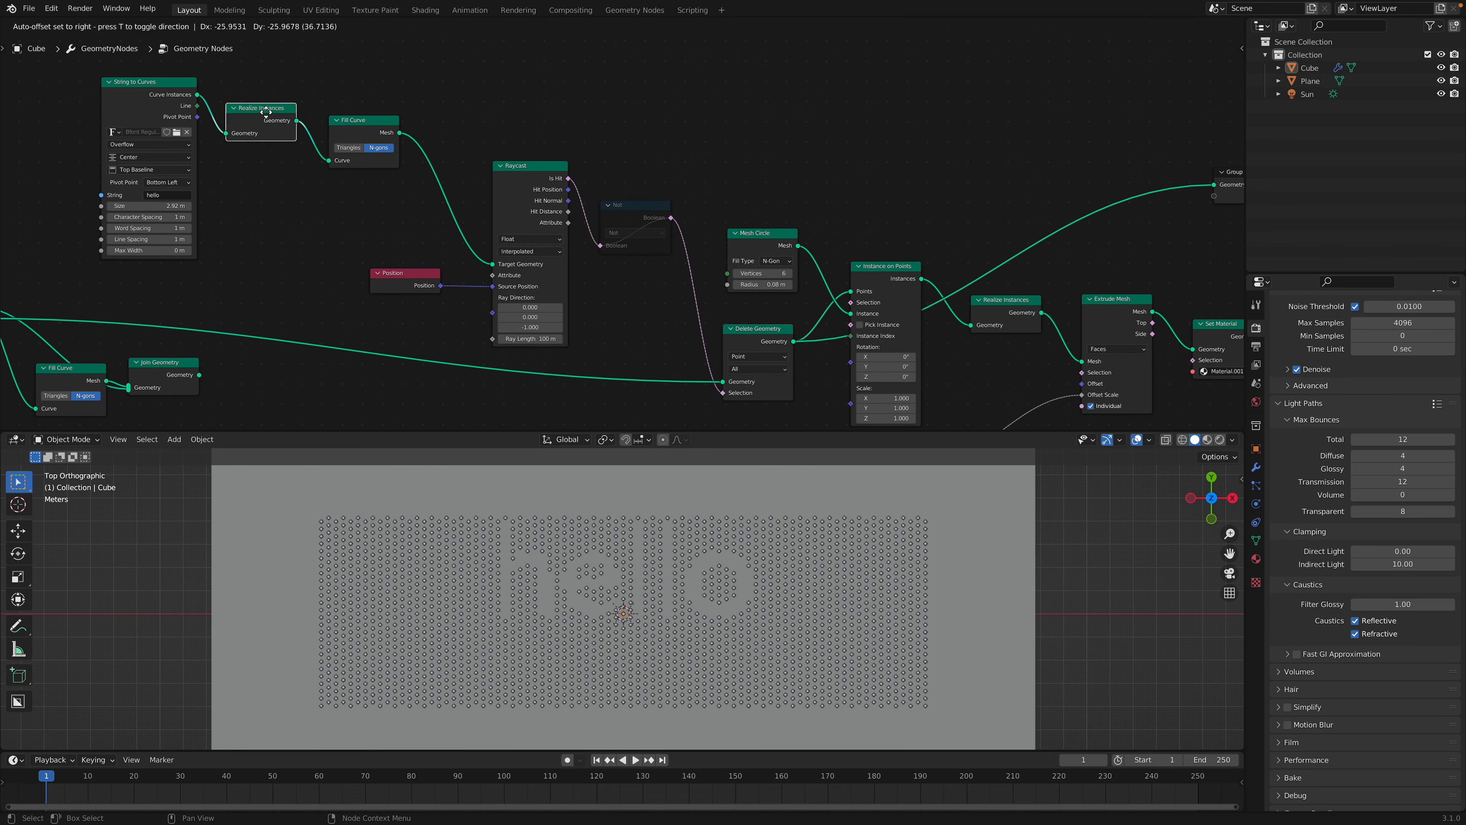
drag(525, 190, 508, 168)
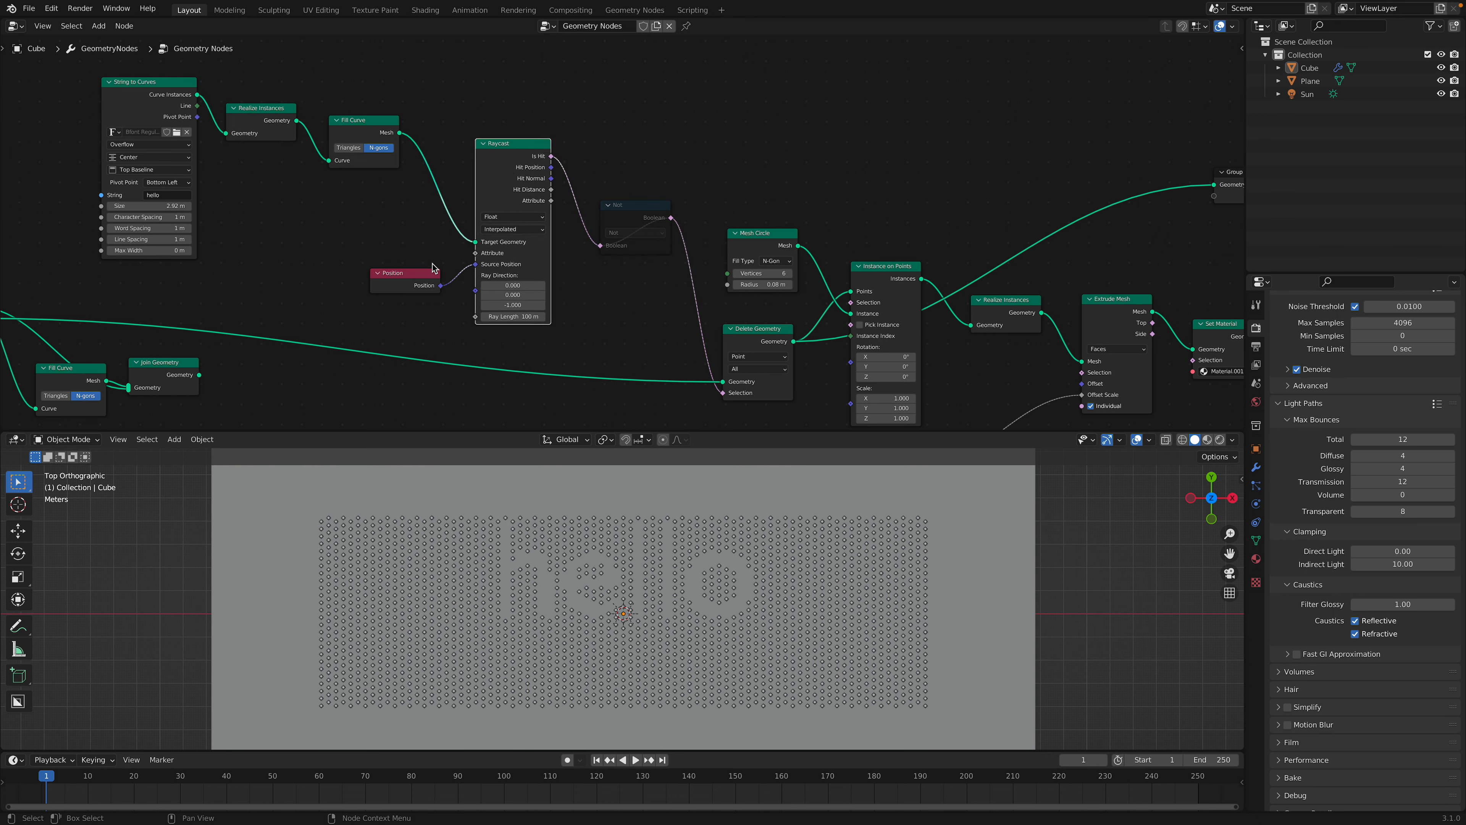
middle_drag(448, 254, 568, 271)
Make room in the text branch and insert a Transform node between String to Curves and Realize Instances.
drag(336, 117, 258, 109)
drag(438, 119, 384, 116)
drag(268, 106, 187, 109)
key(shift+a)
click(304, 130)
text(tra)
click(314, 149)
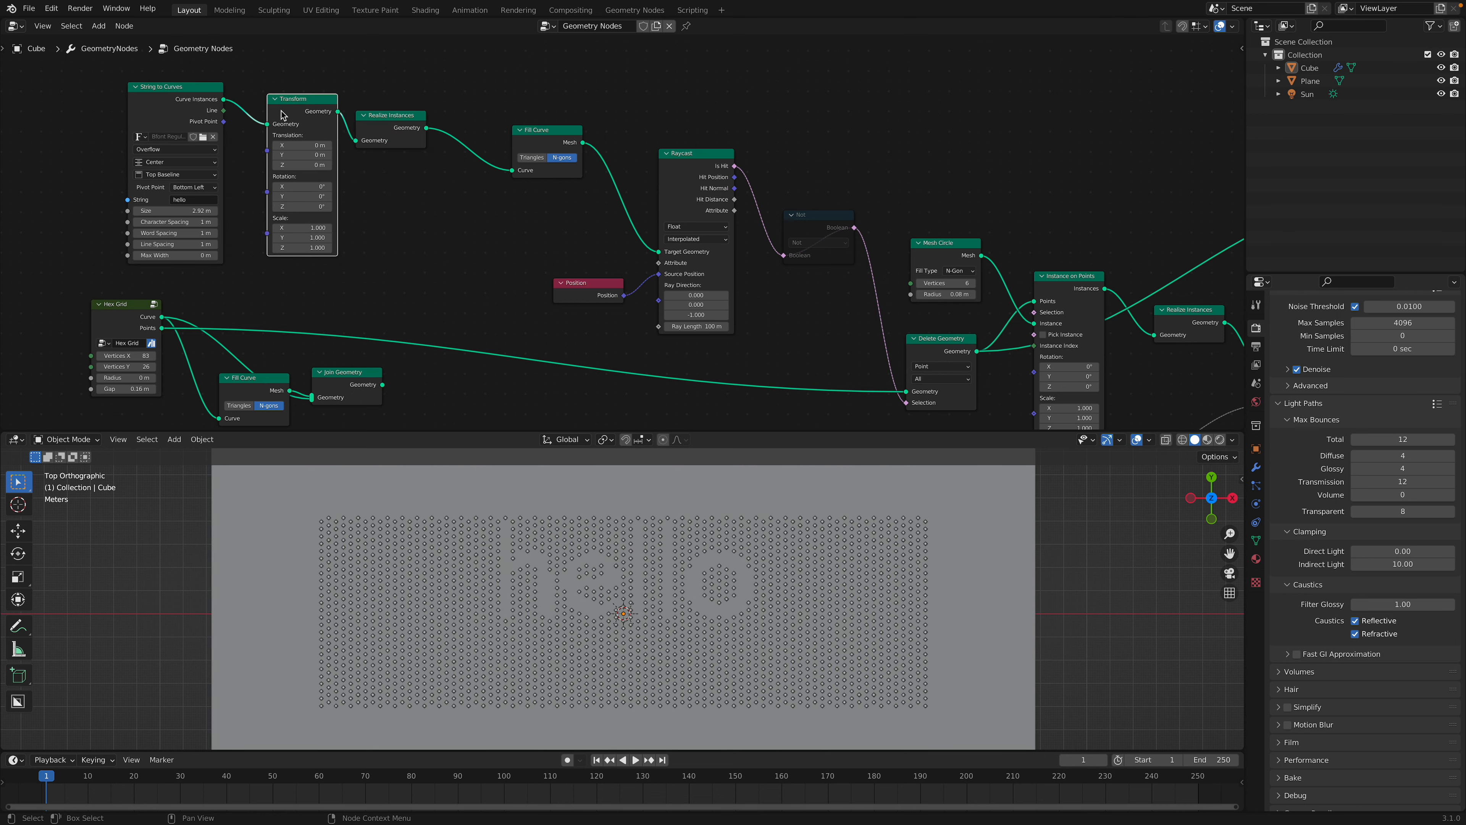
click(283, 115)
Set the Transform node's translation to X -0.24 m and Y -1.18 m, and its scale to 1.4 on all axes.
drag(302, 145, 282, 154)
drag(302, 228, 326, 227)
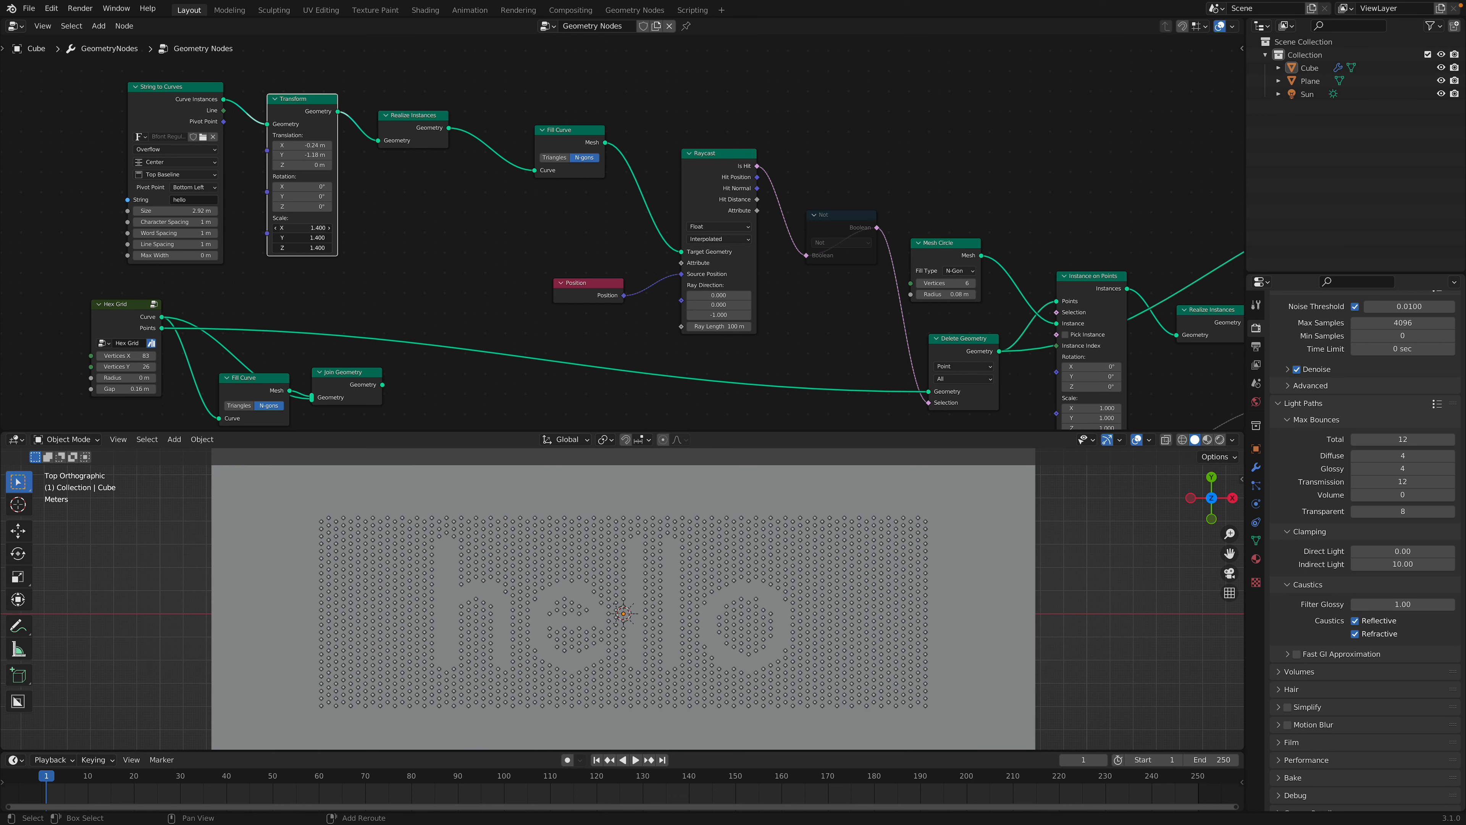
drag(296, 110, 293, 111)
Change the text in the String to Curves node to "world".
middle_drag(204, 163, 256, 169)
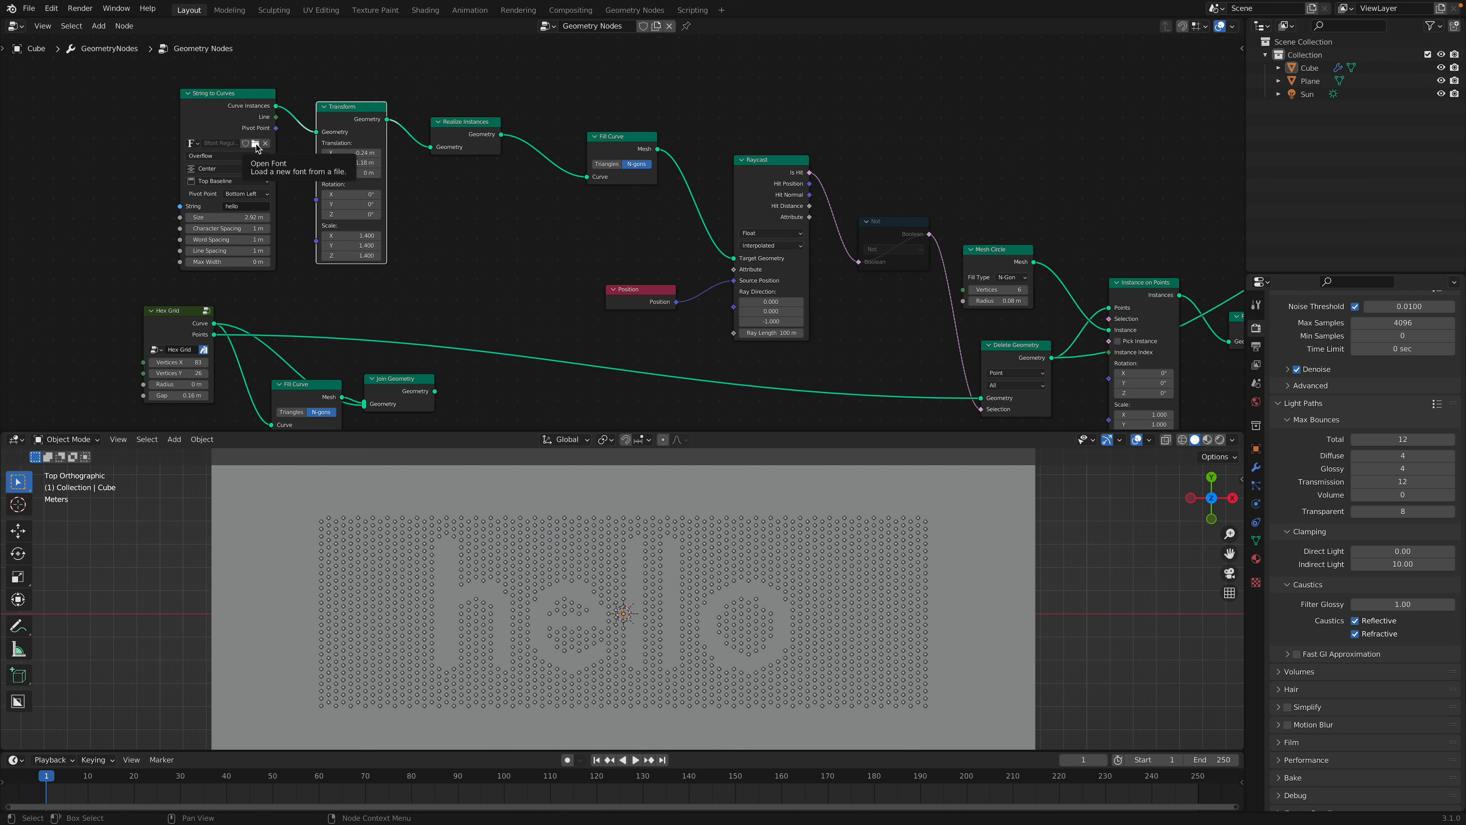
scroll(260, 217, up, 2)
middle_drag(251, 200, 310, 205)
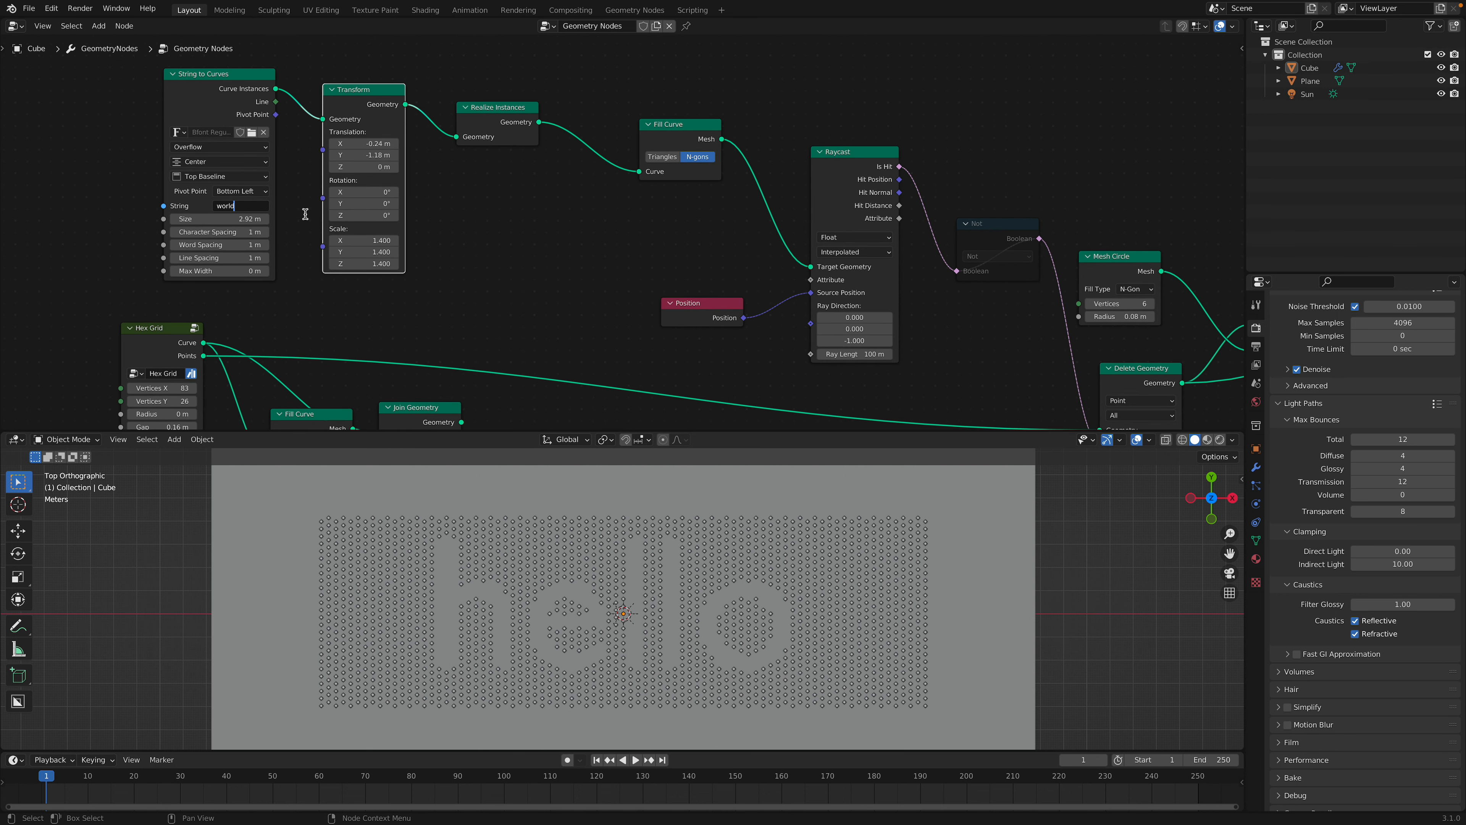
key(Return)
Set the text size to 3.3 m and the Transform node's X translation to 0.2 m.
mouse_move(379, 144)
mouse_down()
mouse_move(418, 144)
mouse_move(366, 144)
mouse_up()
drag(216, 222, 240, 221)
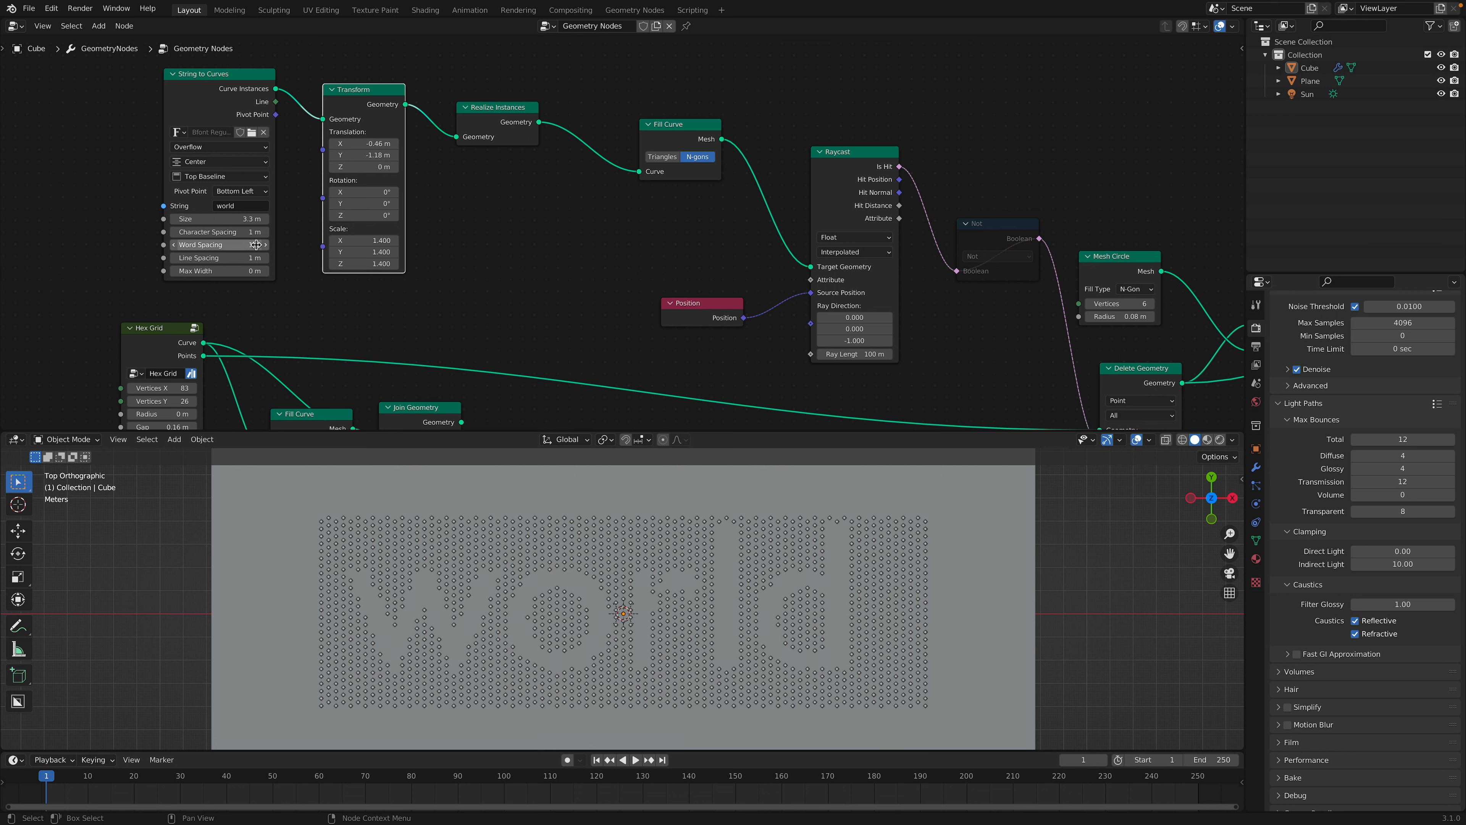
mouse_move(359, 145)
mouse_down()
mouse_move(450, 145)
mouse_move(353, 145)
mouse_move(382, 145)
mouse_up()
Move the text's Fill Curve node closer to the Raycast node and nudge the Raycast and Not nodes.
middle_drag(941, 210, 745, 161)
drag(656, 120, 651, 120)
drag(498, 86, 534, 114)
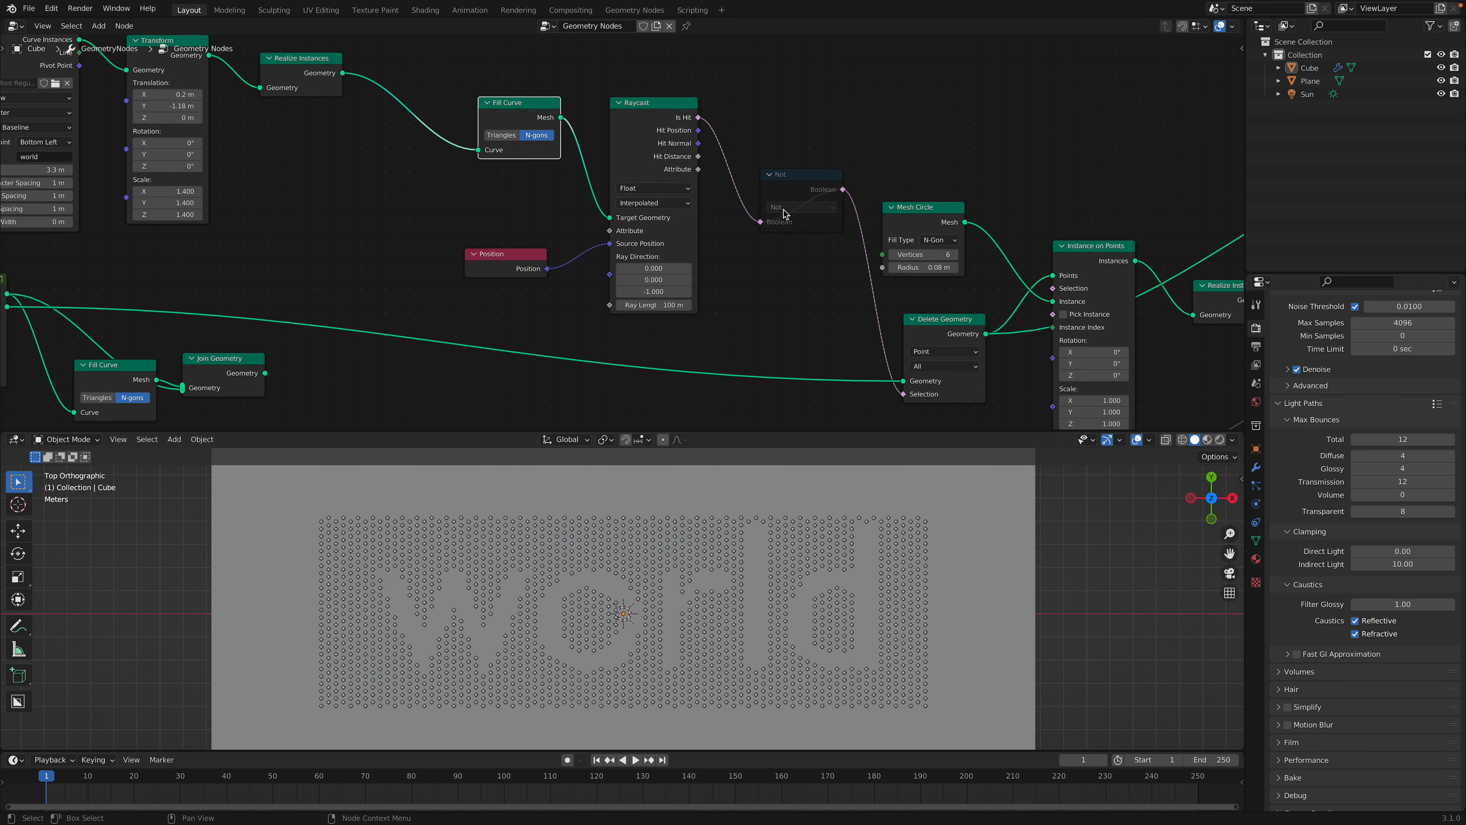
middle_drag(782, 209, 741, 207)
click(760, 186)
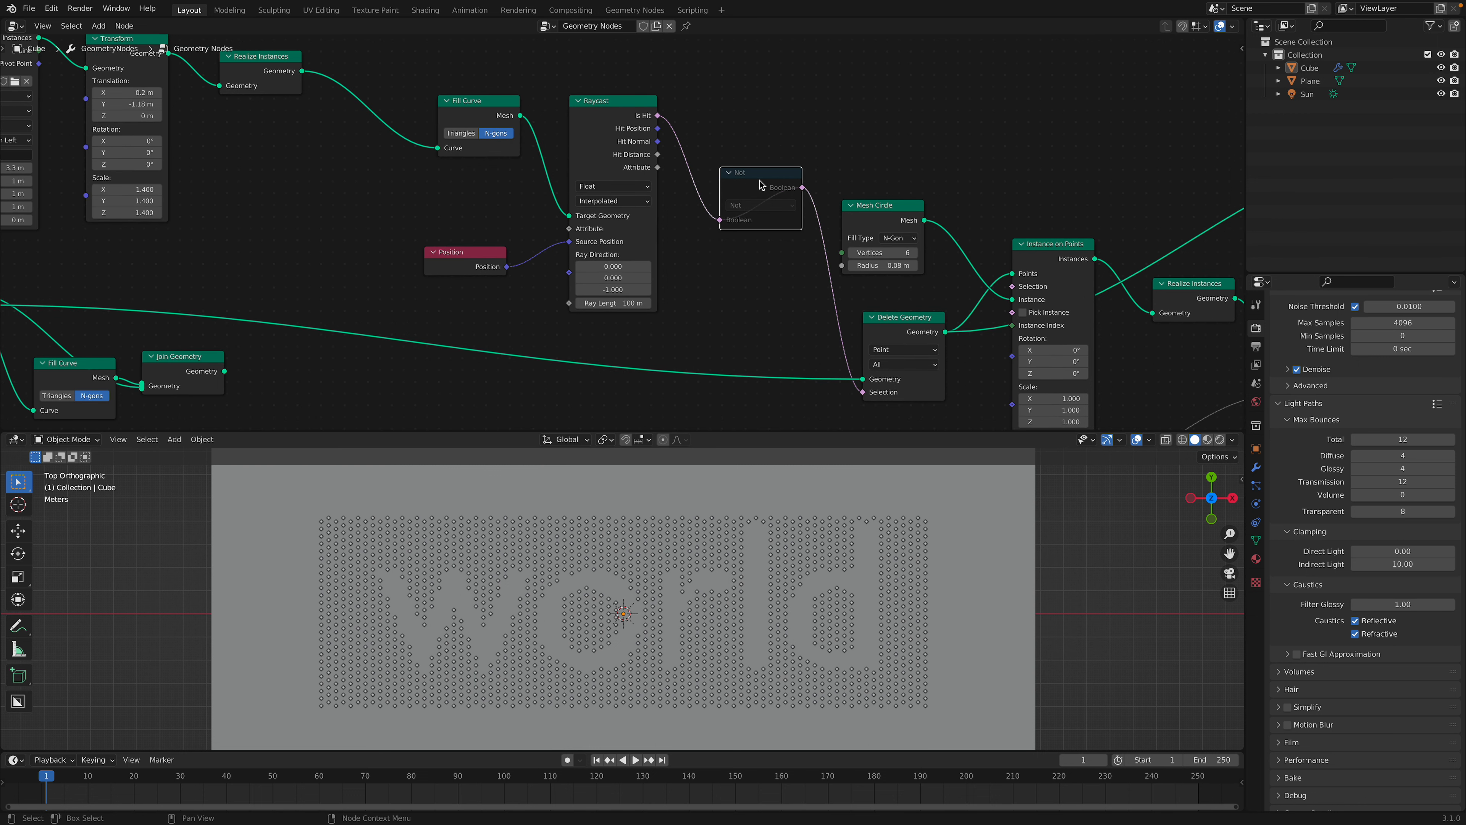
drag(760, 180, 749, 178)
drag(606, 100, 599, 102)
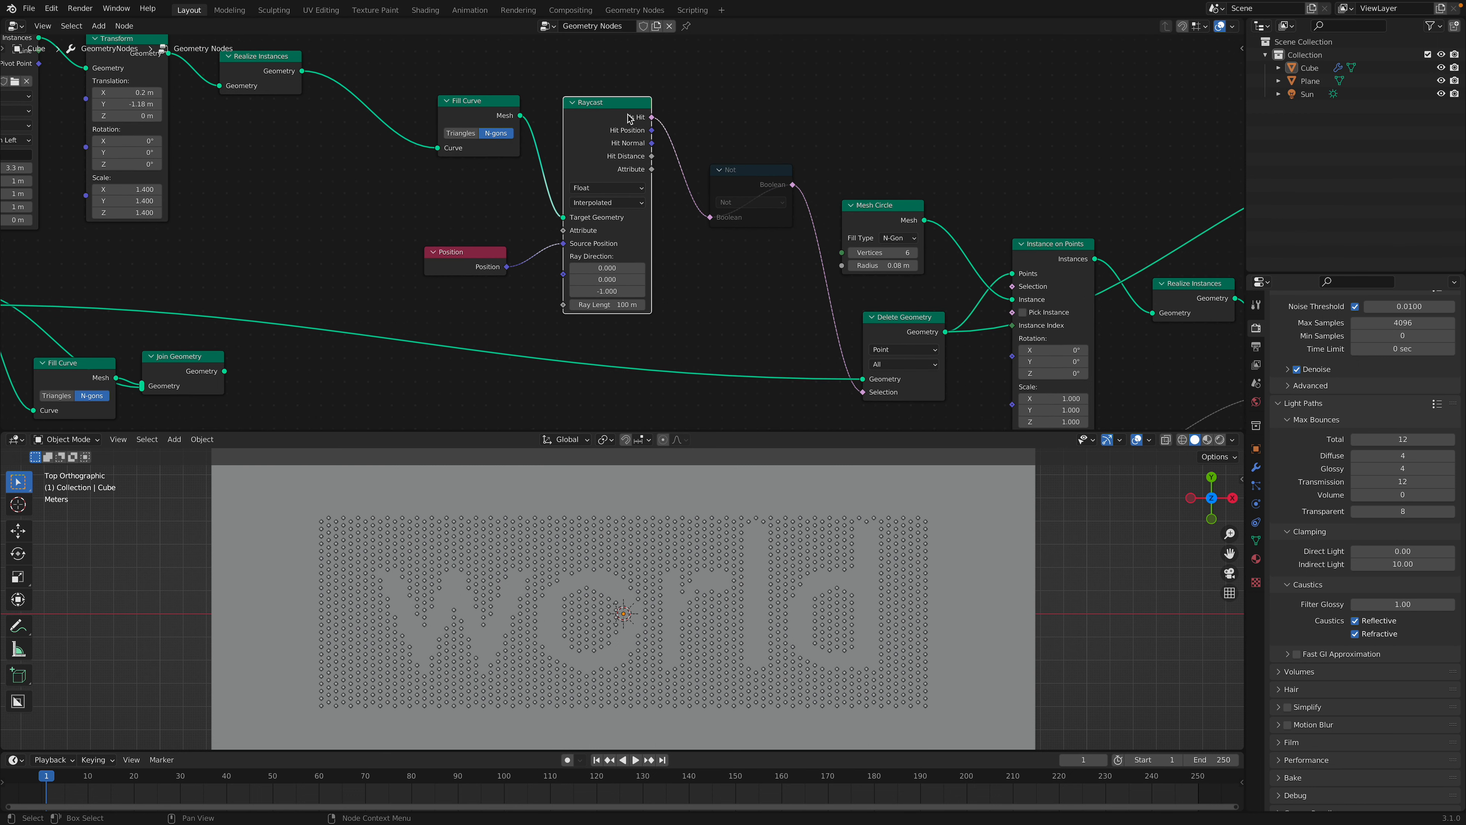
Unmute the Not node so only the points inside the text remain, and save the file.
scroll(628, 115, up, 2)
drag(749, 167, 741, 170)
key(m)
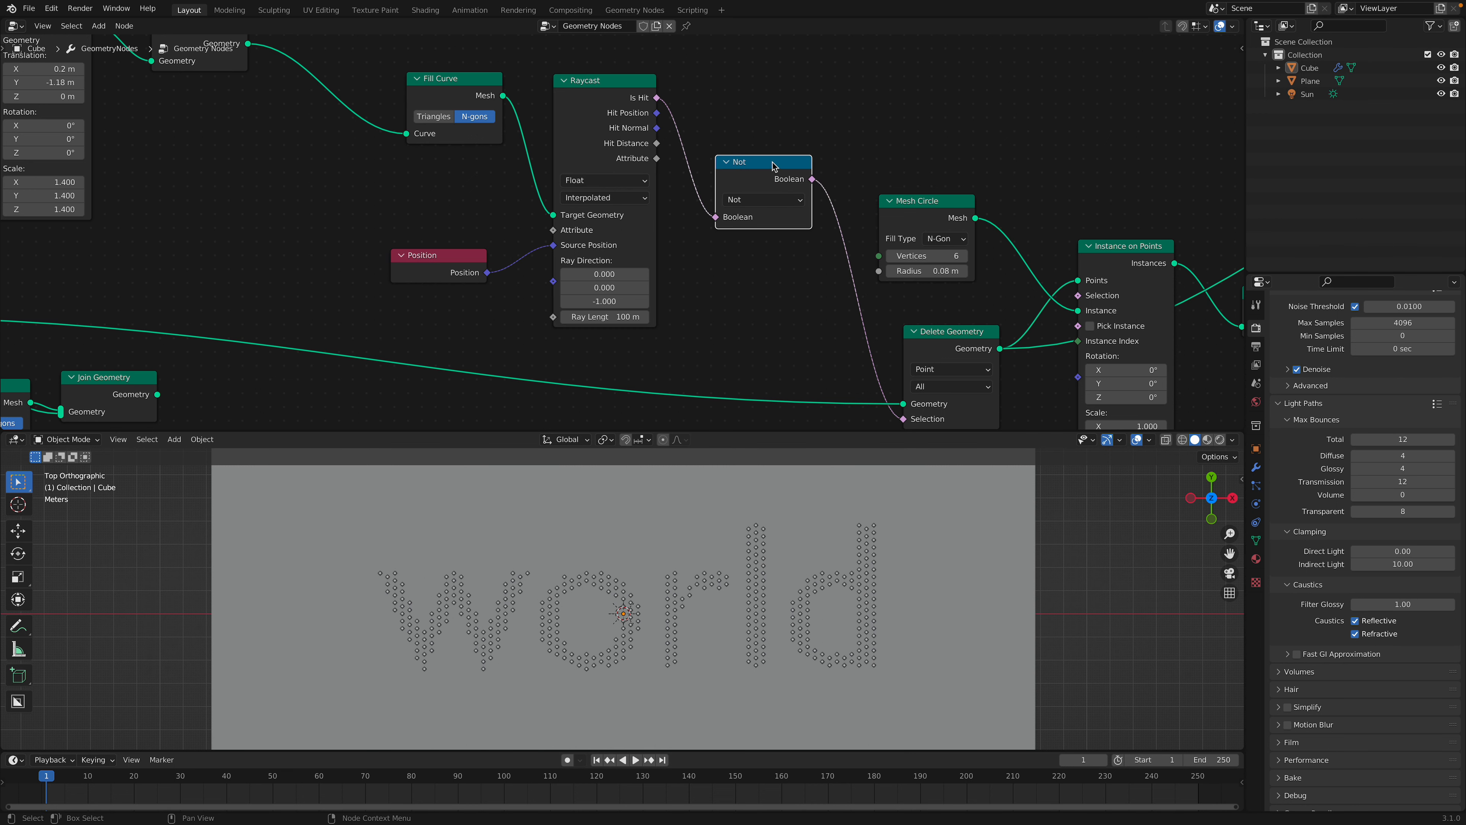
scroll(785, 182, down, 2)
key(ctrl+s)
Collapse the Delete Geometry node, move it down, and move the Instance on Points and Mesh Circle nodes up.
click(784, 186)
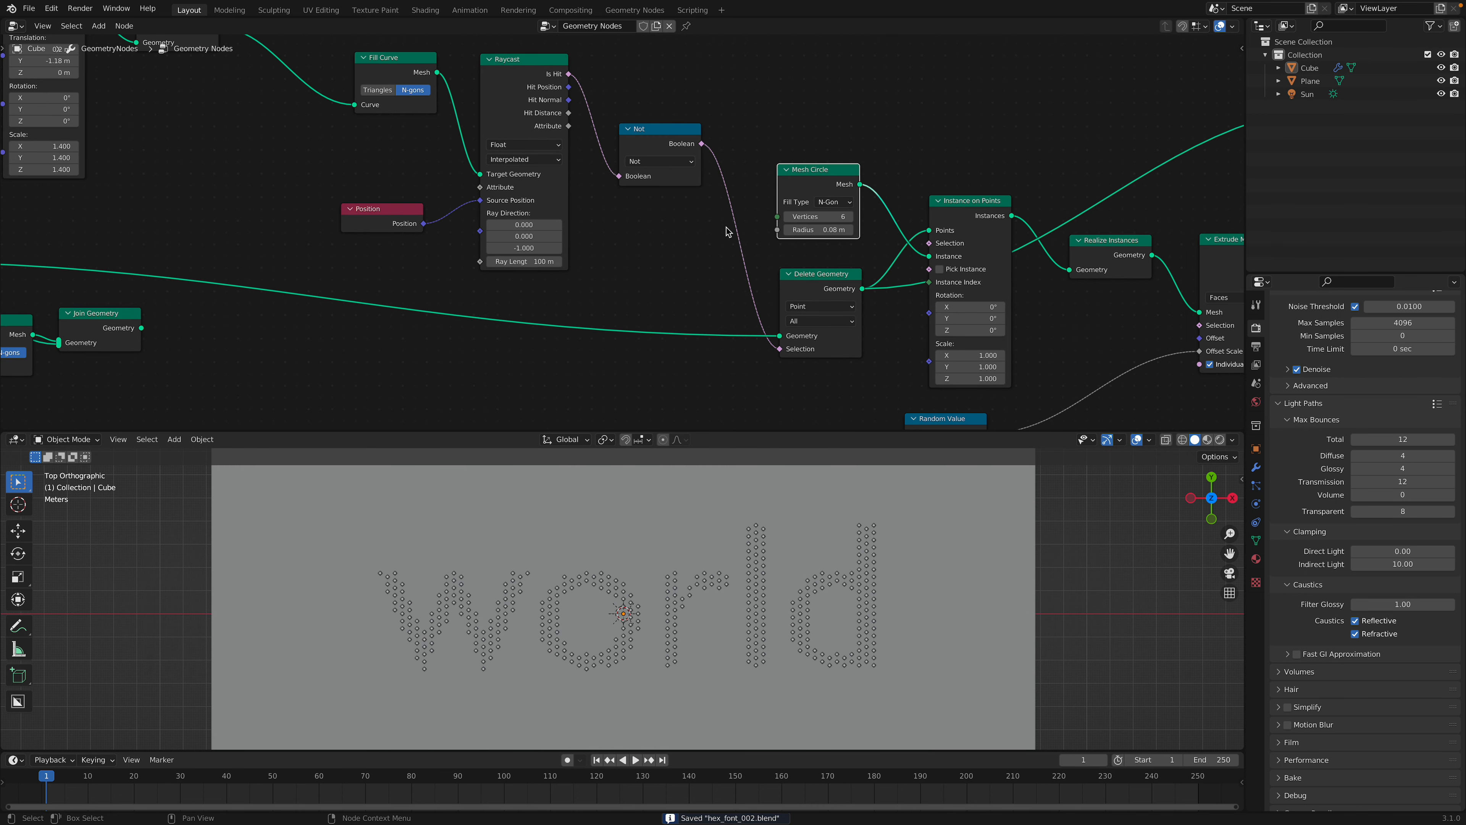
click(789, 274)
drag(812, 274, 804, 328)
drag(968, 198, 956, 155)
drag(801, 170, 797, 153)
middle_drag(797, 155, 634, 145)
middle_drag(882, 240, 744, 199)
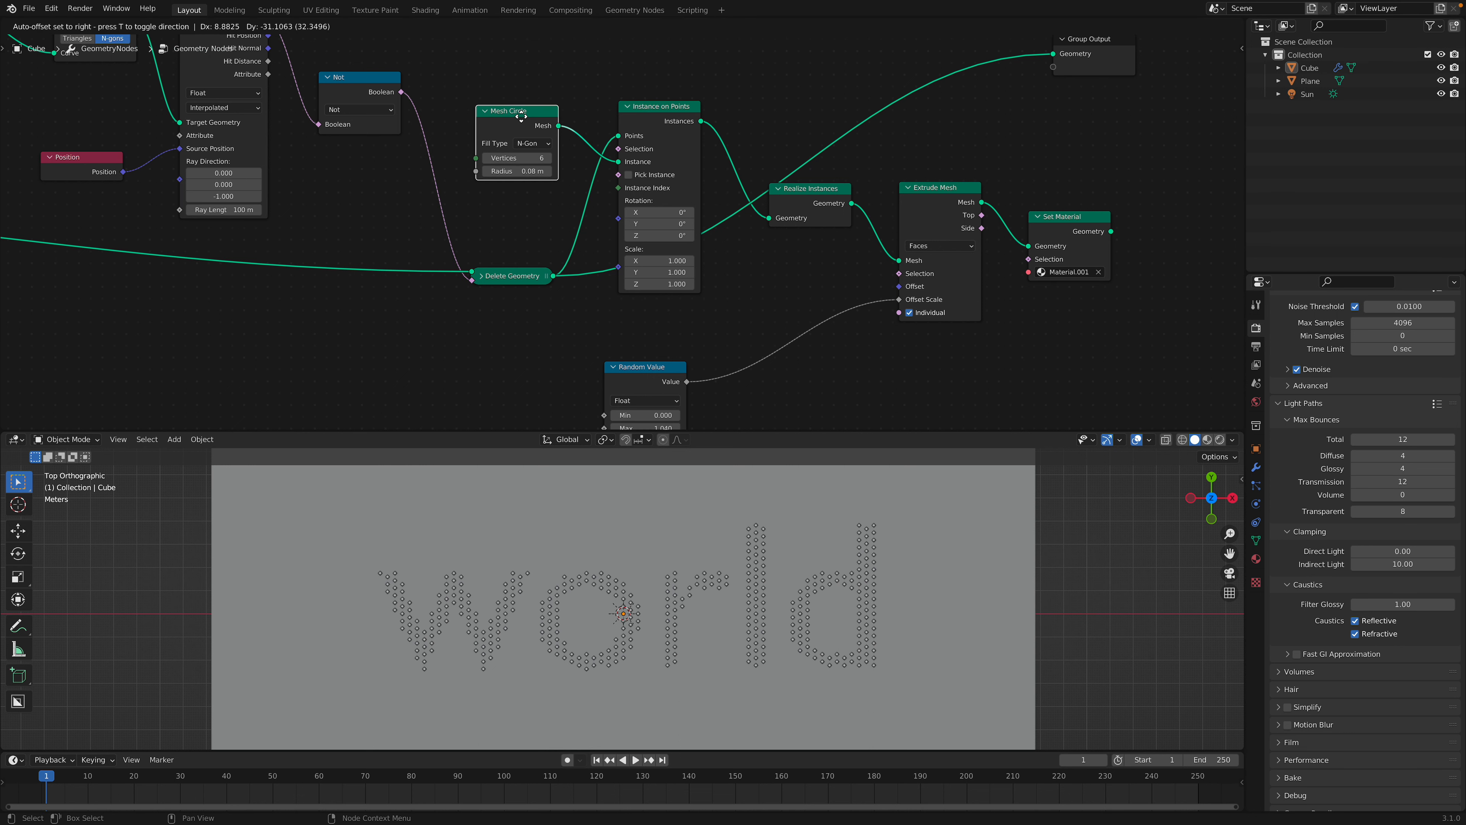
Connect the Instances output of Instance on Points to the Group Output and select the hexagon text at an angled view.
middle_drag(700, 116, 588, 181)
drag(587, 180, 1036, 155)
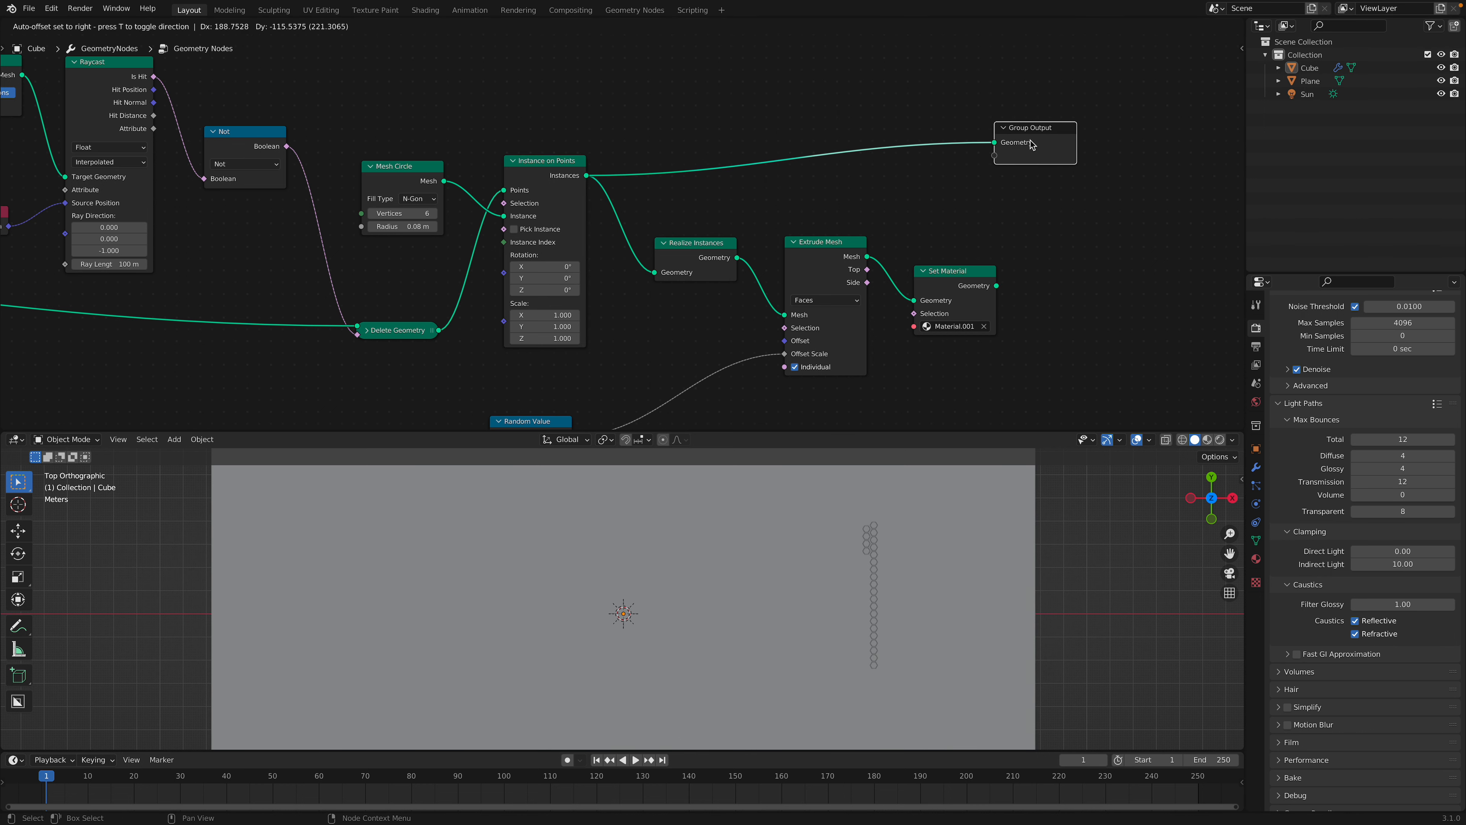
middle_drag(926, 569, 899, 548)
click(899, 542)
click(849, 566)
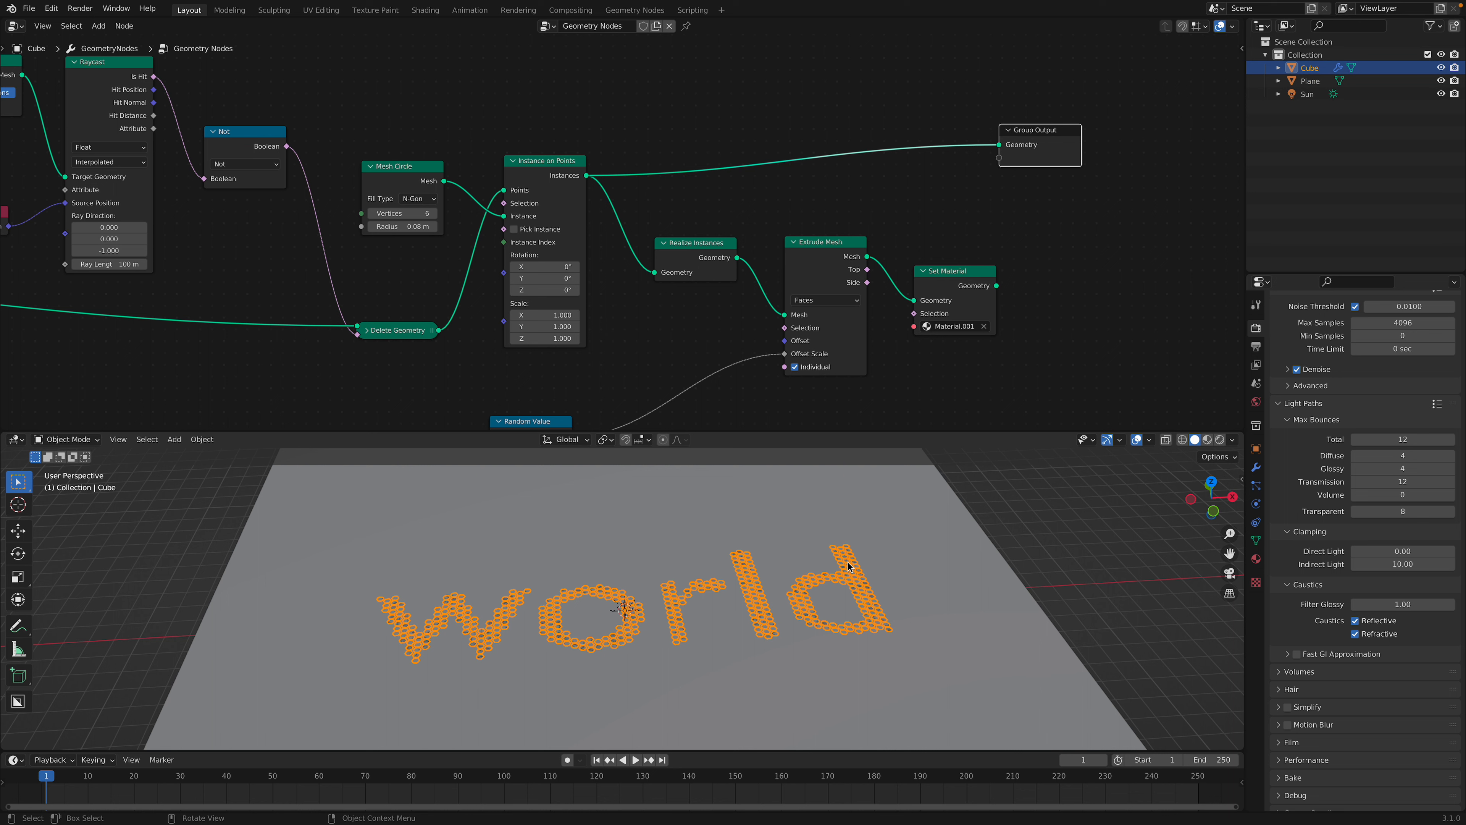
Move the second Realize Instances node up and connect Extrude Mesh's Mesh output to the Group Output.
drag(705, 252, 686, 219)
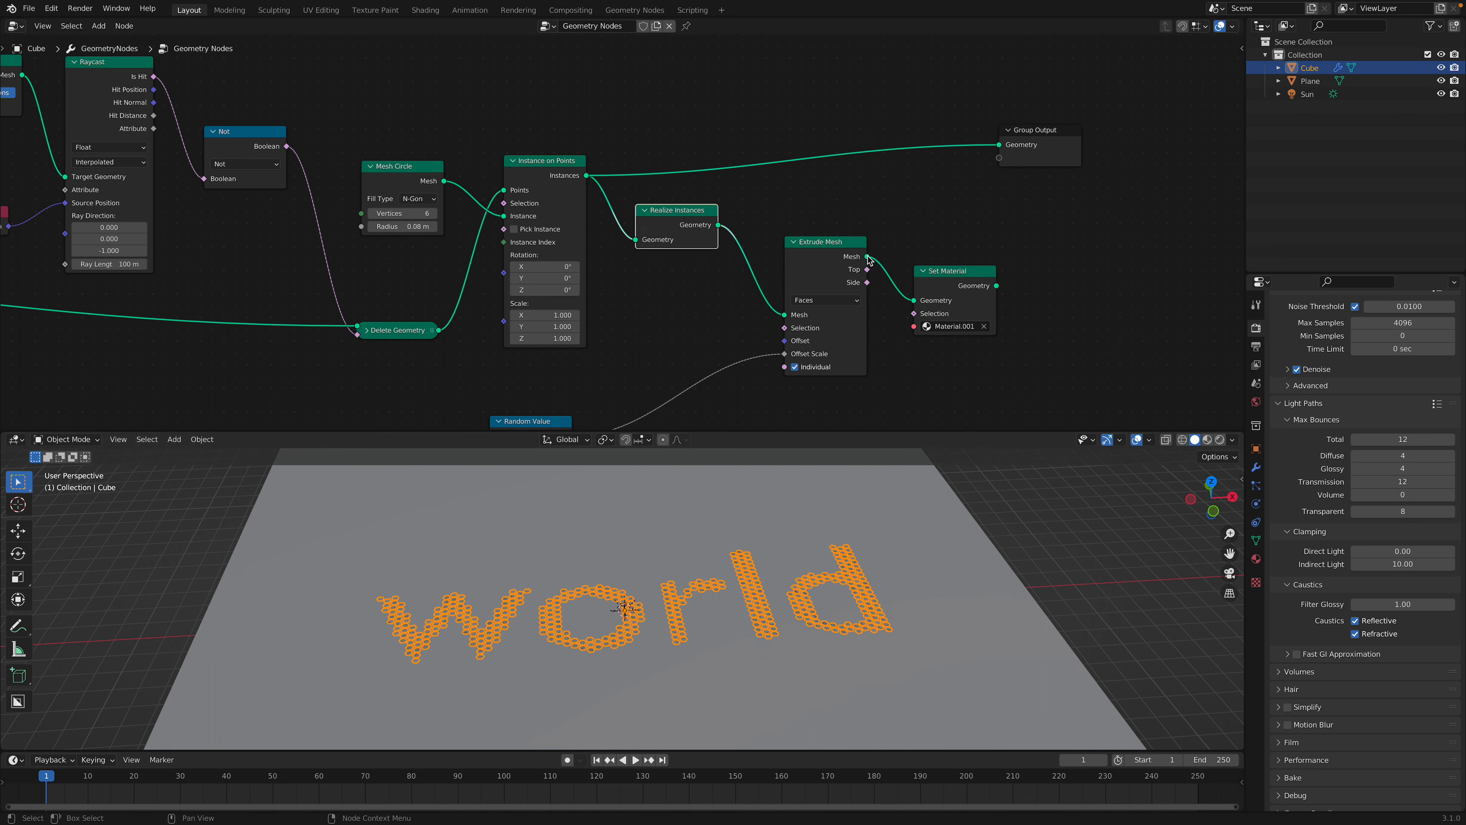
mouse_move(1004, 153)
mouse_down()
mouse_move(1019, 143)
mouse_move(996, 174)
mouse_up()
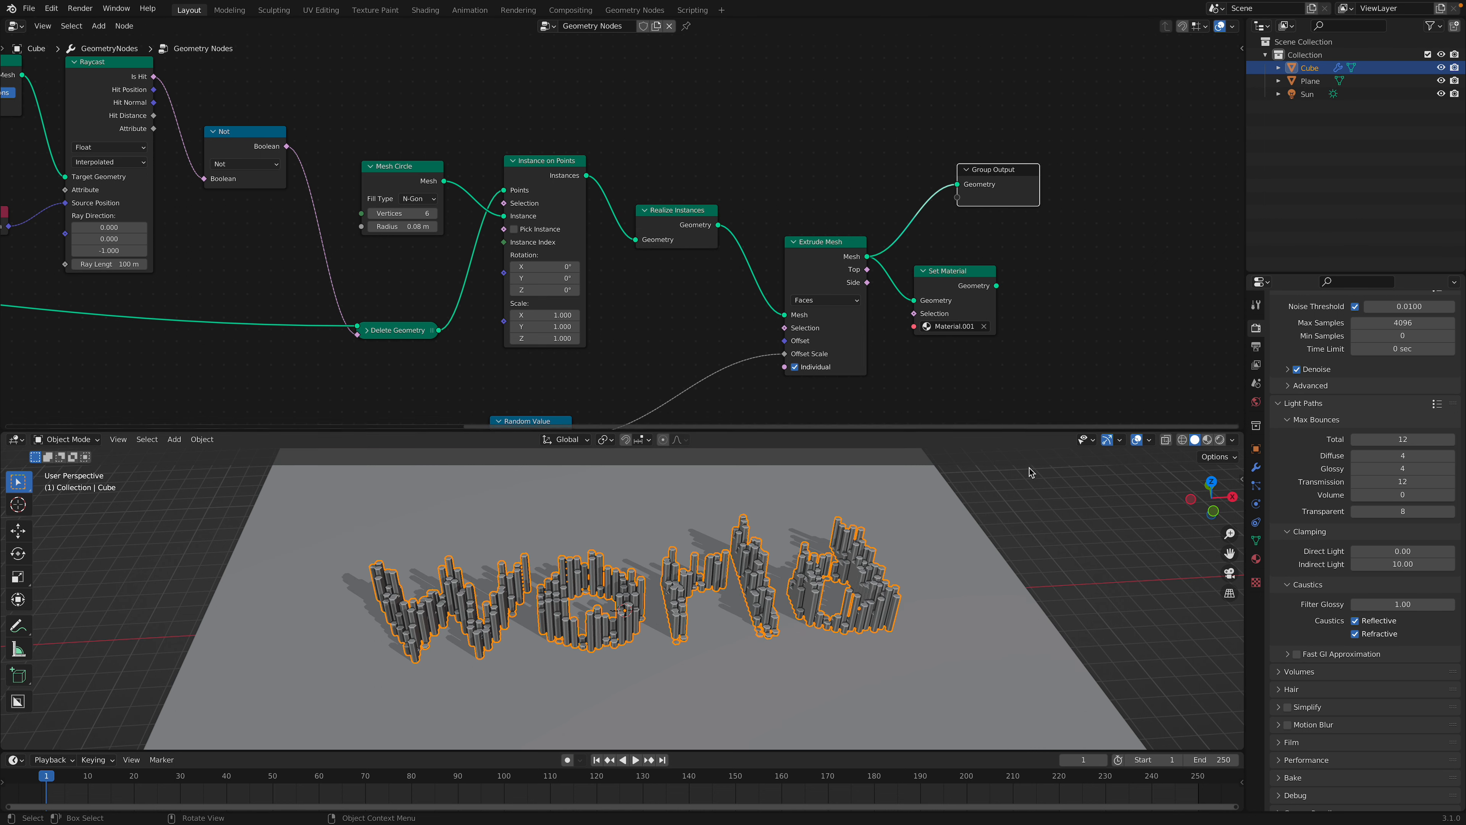
click(970, 508)
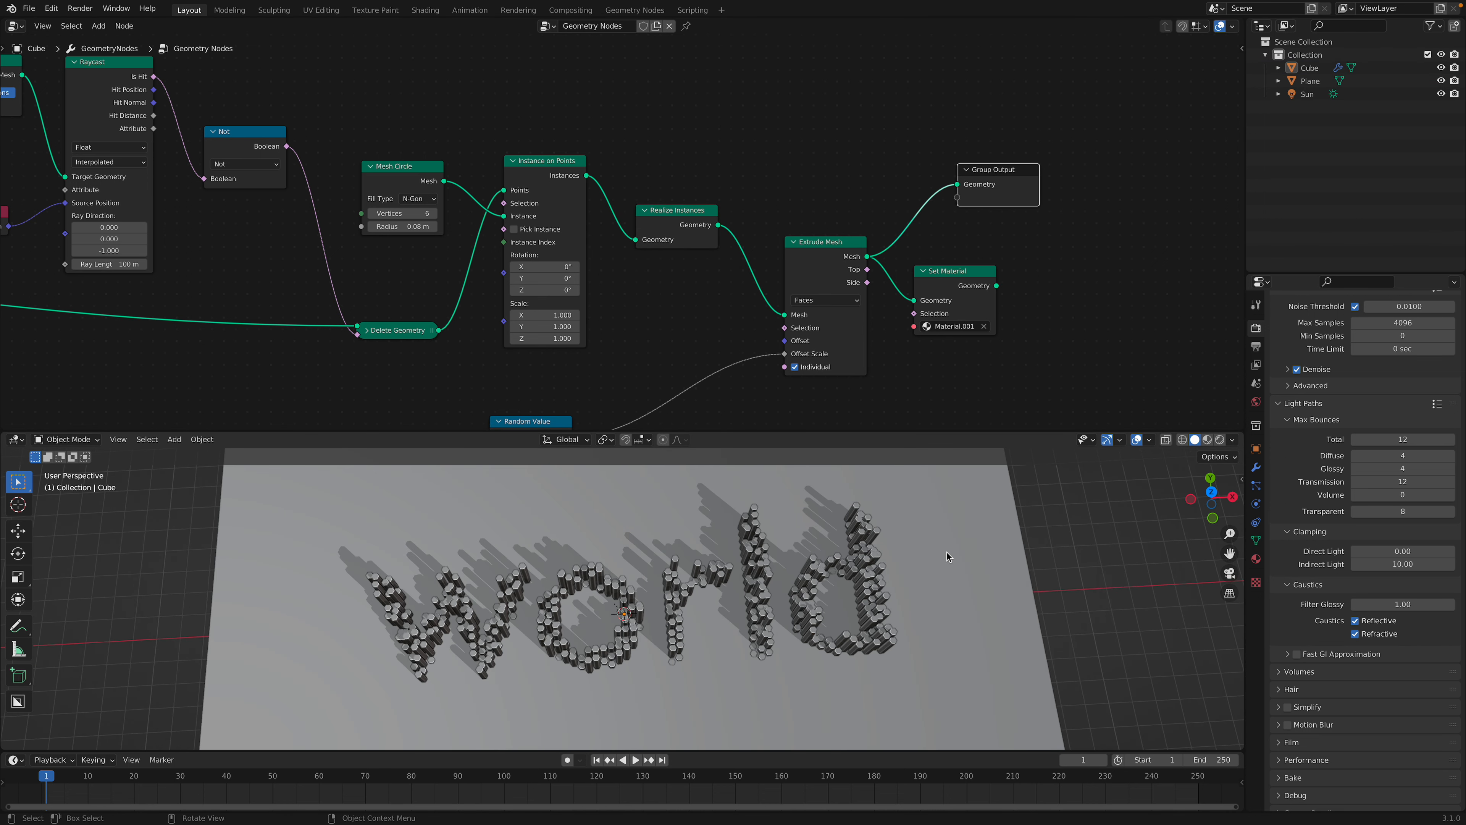
Set the Random Value node driving the extrusion to Min 0.460, Max 1.780 and Seed 82.
middle_drag(520, 422, 577, 288)
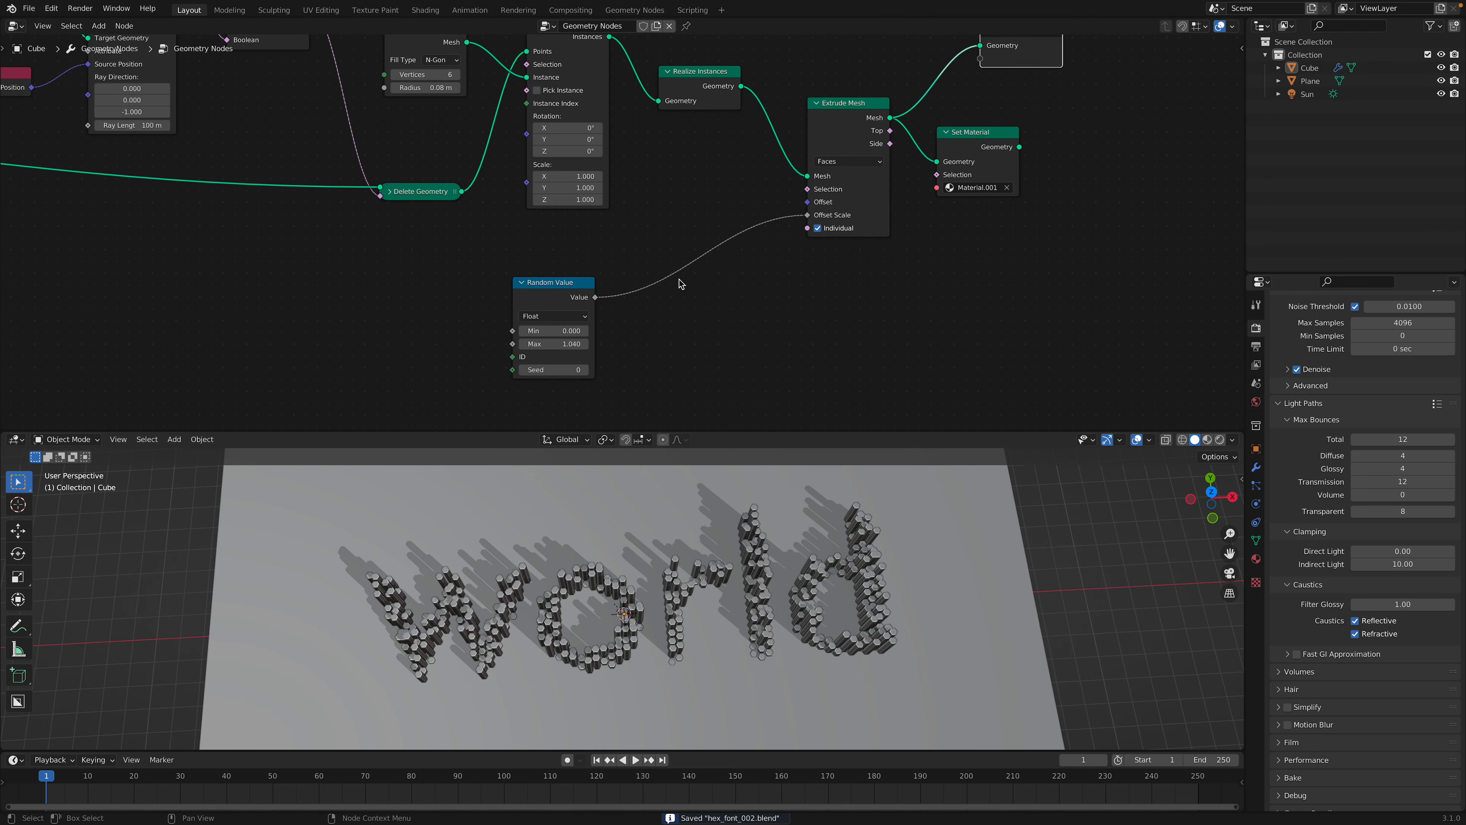
scroll(572, 338, up, 1)
drag(549, 339, 606, 353)
middle_drag(801, 634, 777, 592)
drag(548, 381, 623, 381)
middle_drag(589, 520, 582, 572)
middle_drag(575, 346, 671, 307)
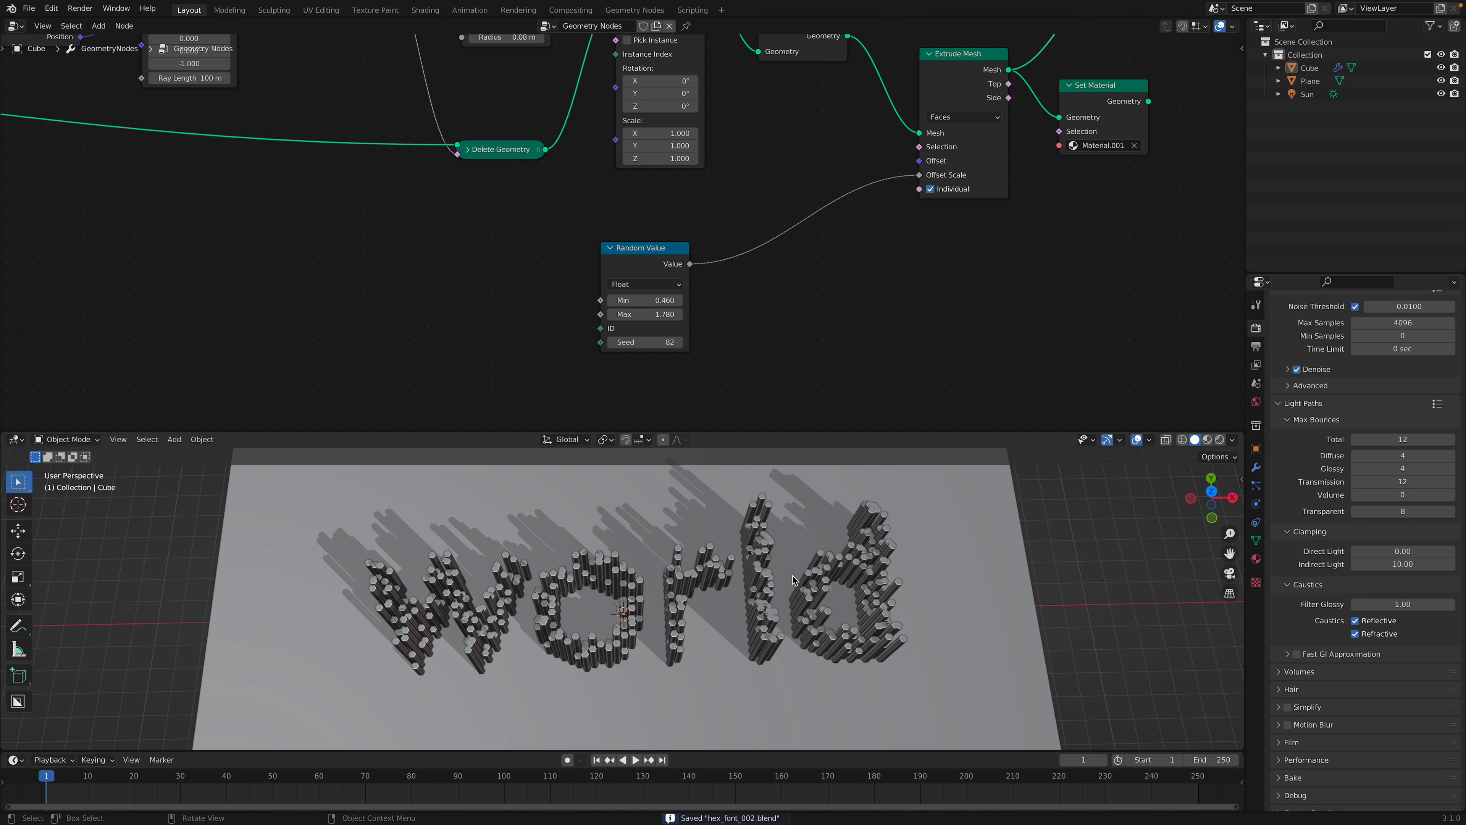
scroll(716, 537, down, 2)
middle_drag(716, 538, 701, 566)
scroll(866, 520, down, 1)
scroll(858, 564, up, 3)
middle_drag(857, 560, 870, 539)
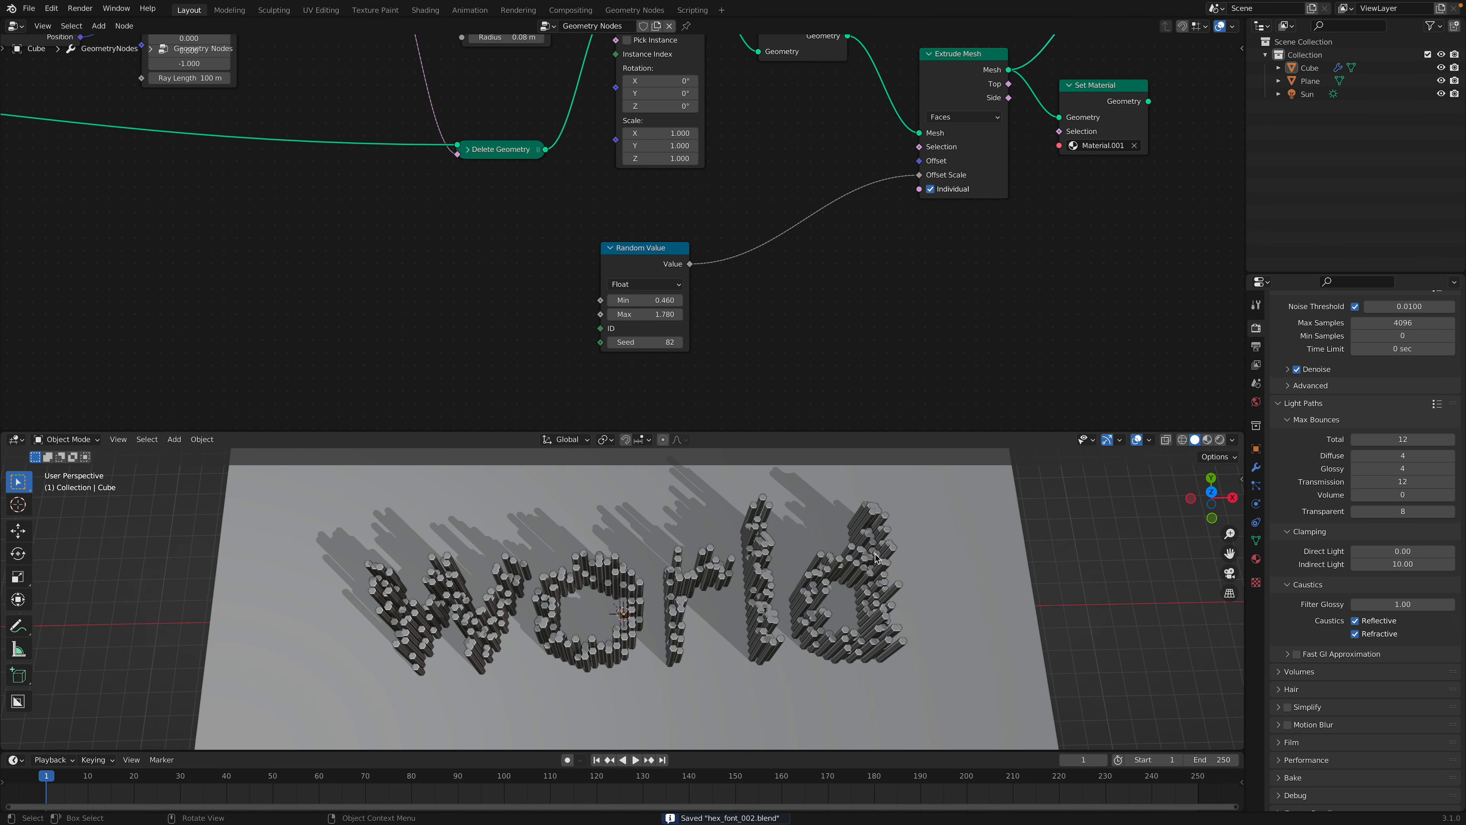
Select the text object and connect the Set Material node's Geometry output to the Group Output.
click(870, 539)
middle_drag(918, 254, 700, 341)
drag(878, 181, 997, 88)
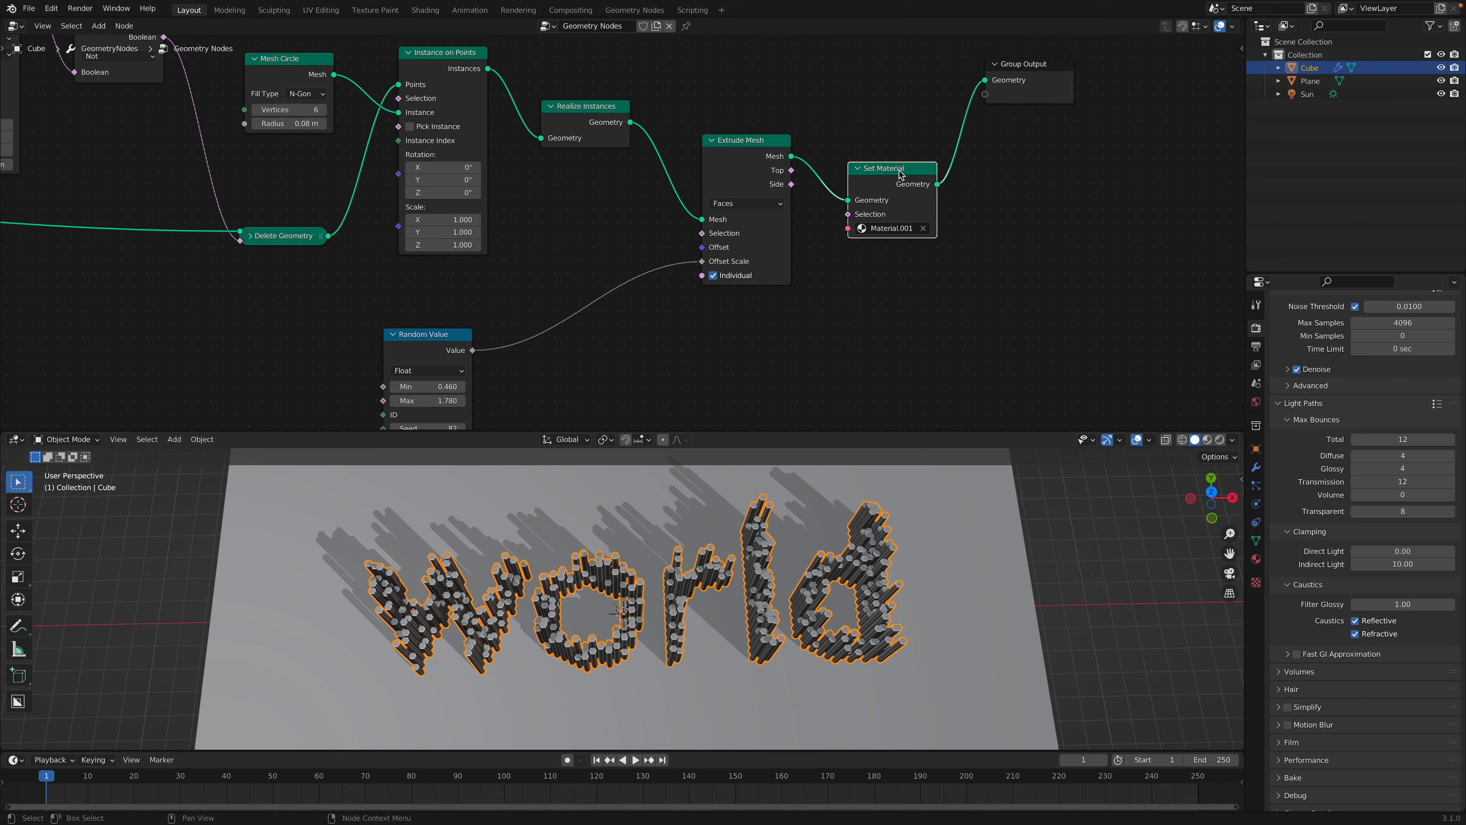
Deselect the text and switch the viewport to rendered shading to preview the material.
middle_drag(1056, 561, 1136, 518)
click(1136, 518)
click(1219, 440)
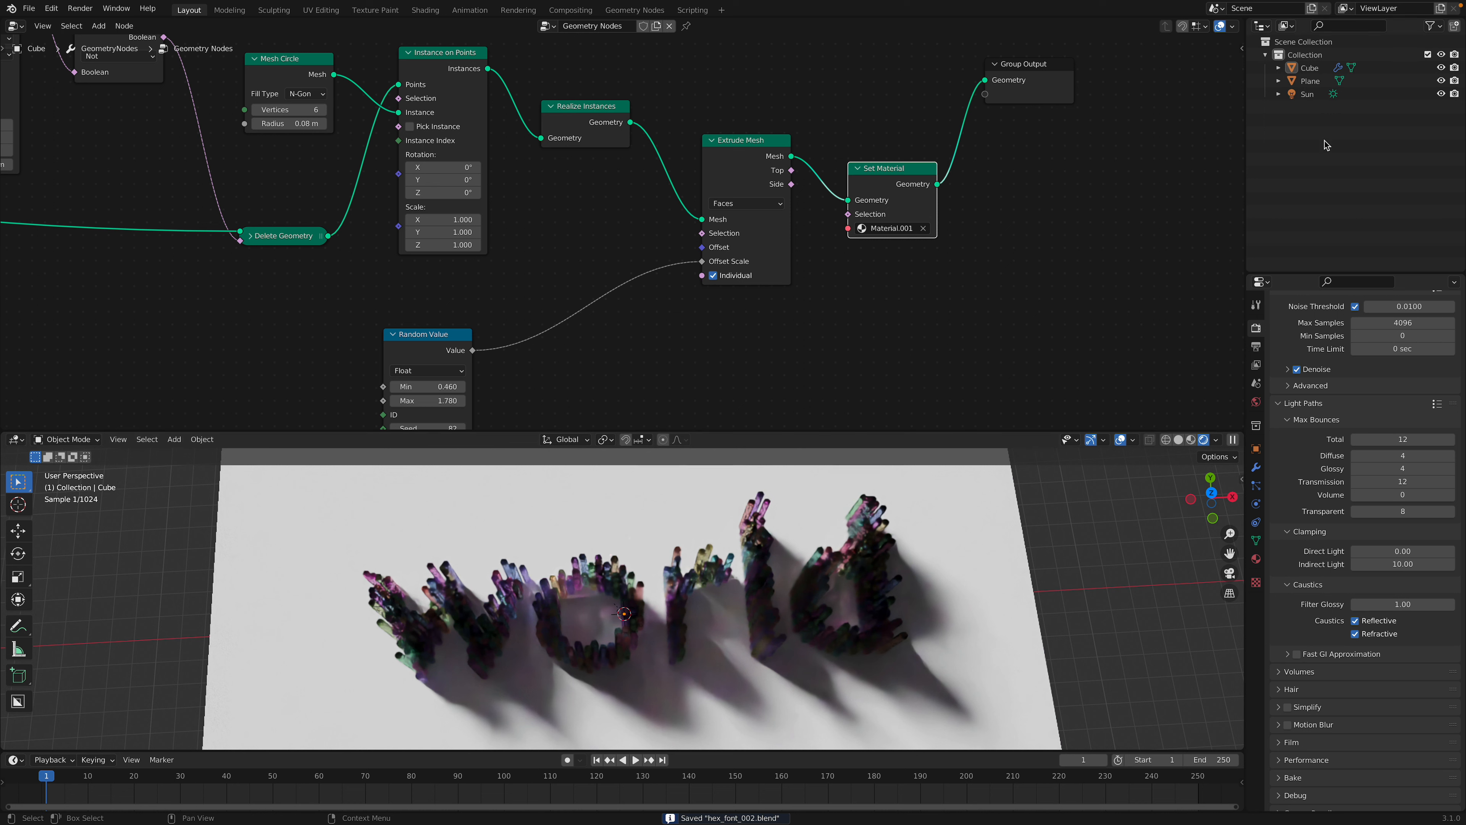
Rotate the Sun light freely with trackball rotation to redirect the shadows, and select the text again.
click(1307, 93)
key(r)
key(r)
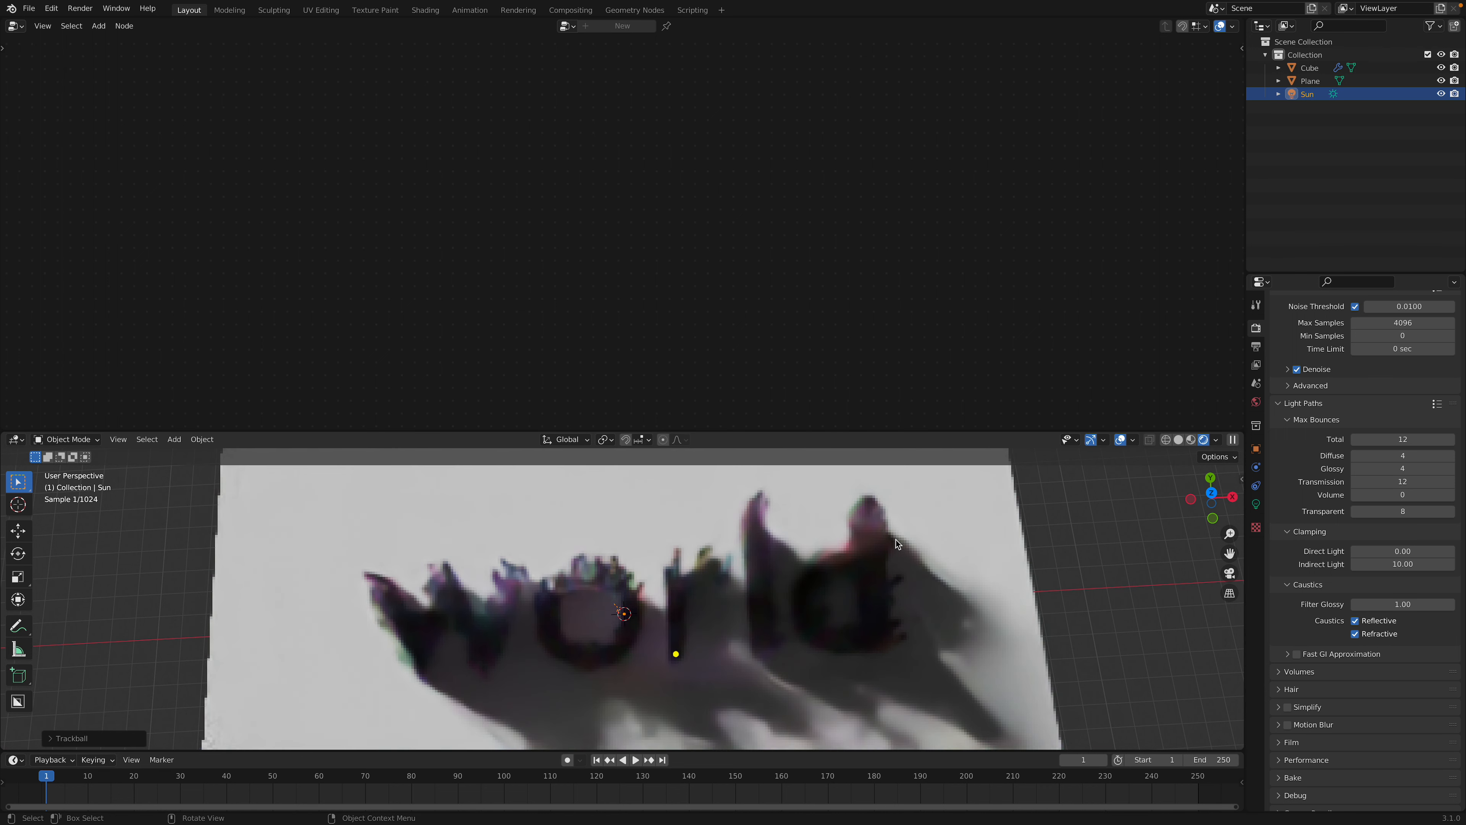
click(882, 528)
click(882, 529)
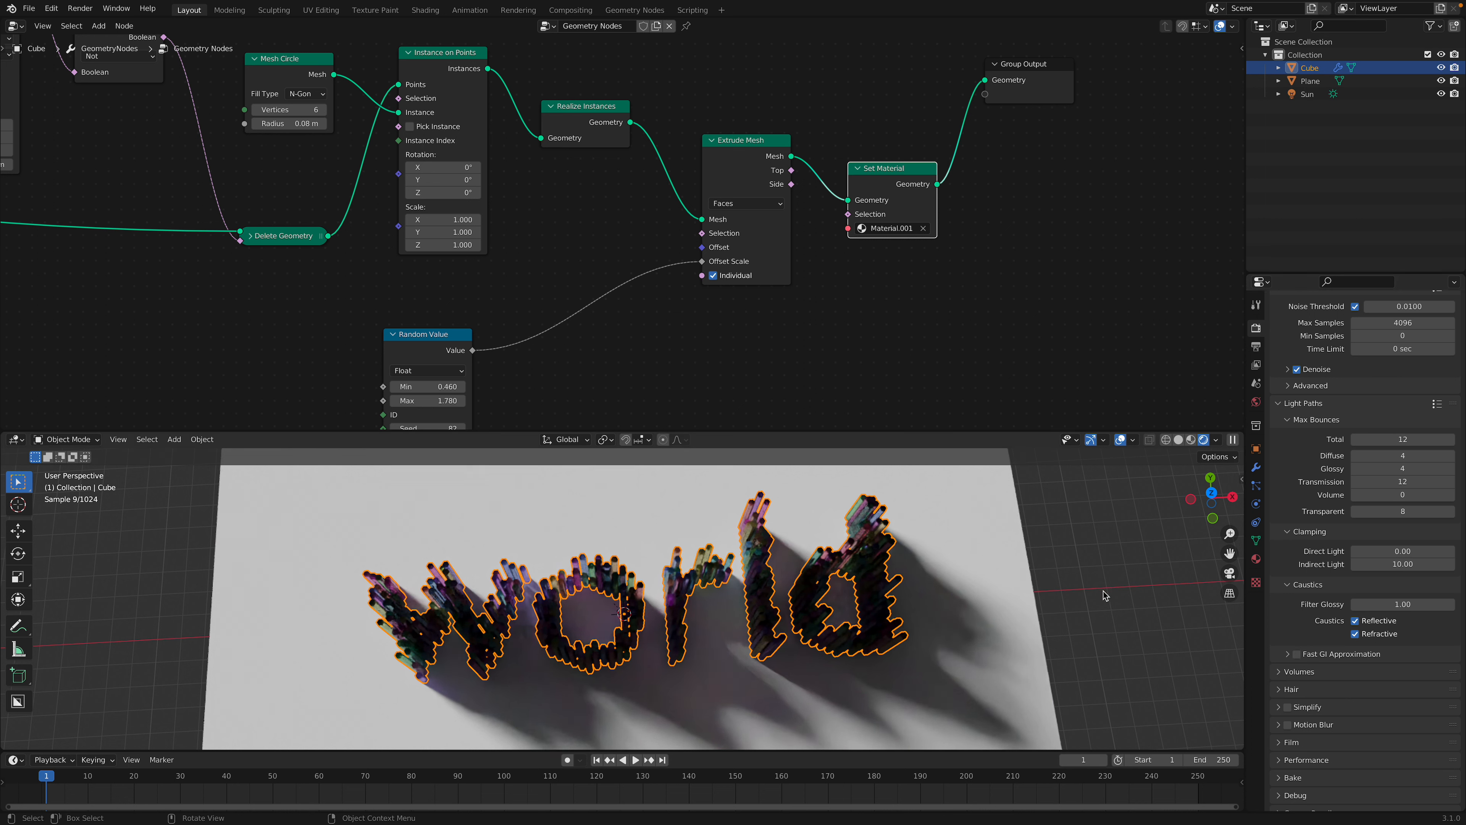
Readjust the Sun light's direction with another trackball rotation, reselect the text and save the file.
click(1308, 94)
key(r)
key(r)
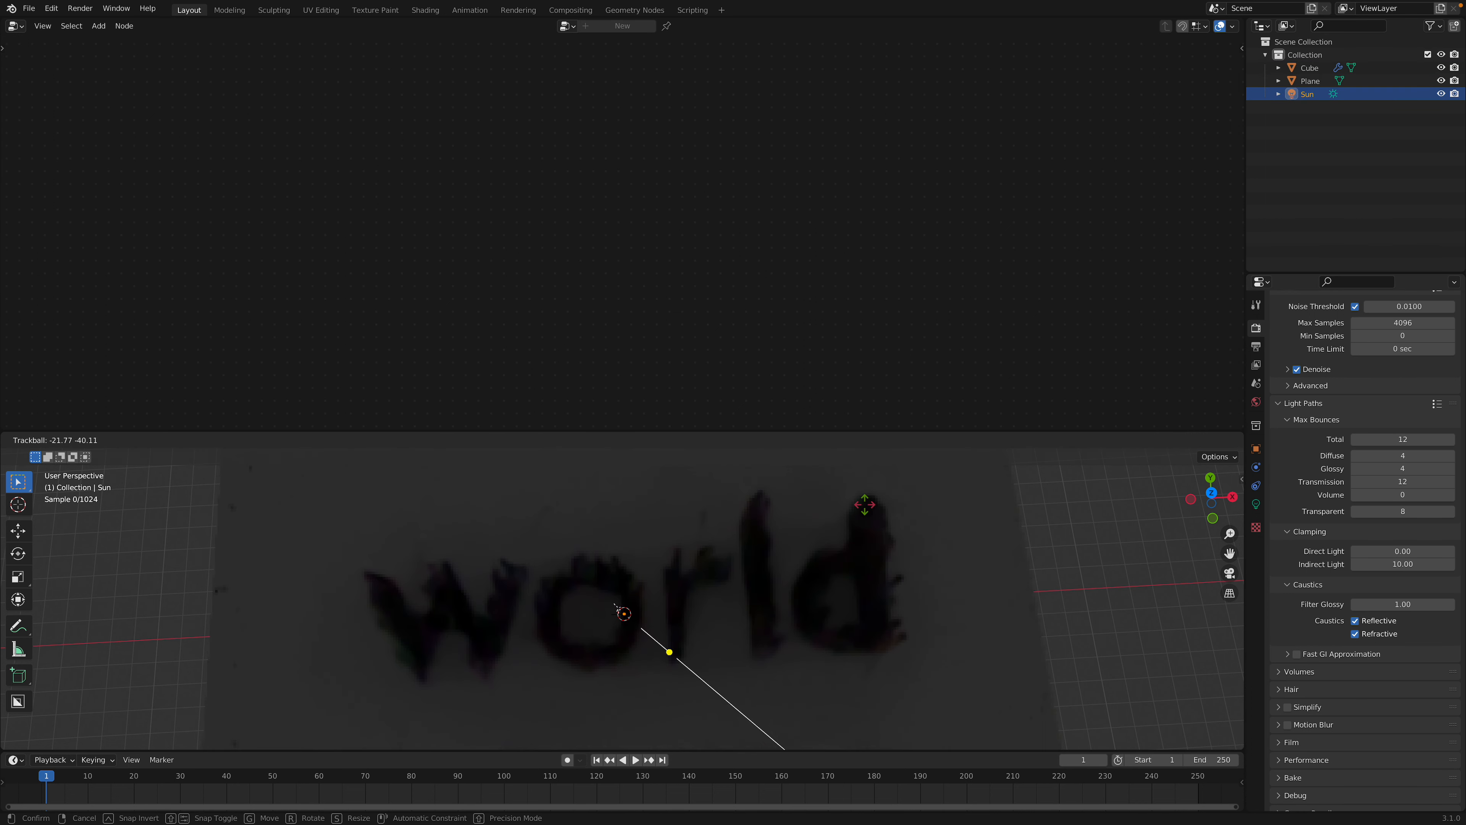
click(879, 531)
click(882, 533)
key(ctrl+s)
Move the Random Value node up beside the Extrude Mesh node.
scroll(634, 291, down, 1)
scroll(631, 287, down, 2)
middle_drag(582, 306, 626, 299)
drag(523, 316, 630, 275)
scroll(606, 217, up, 3)
middle_drag(115, 168, 339, 217)
scroll(471, 318, down, 3)
middle_drag(434, 309, 581, 243)
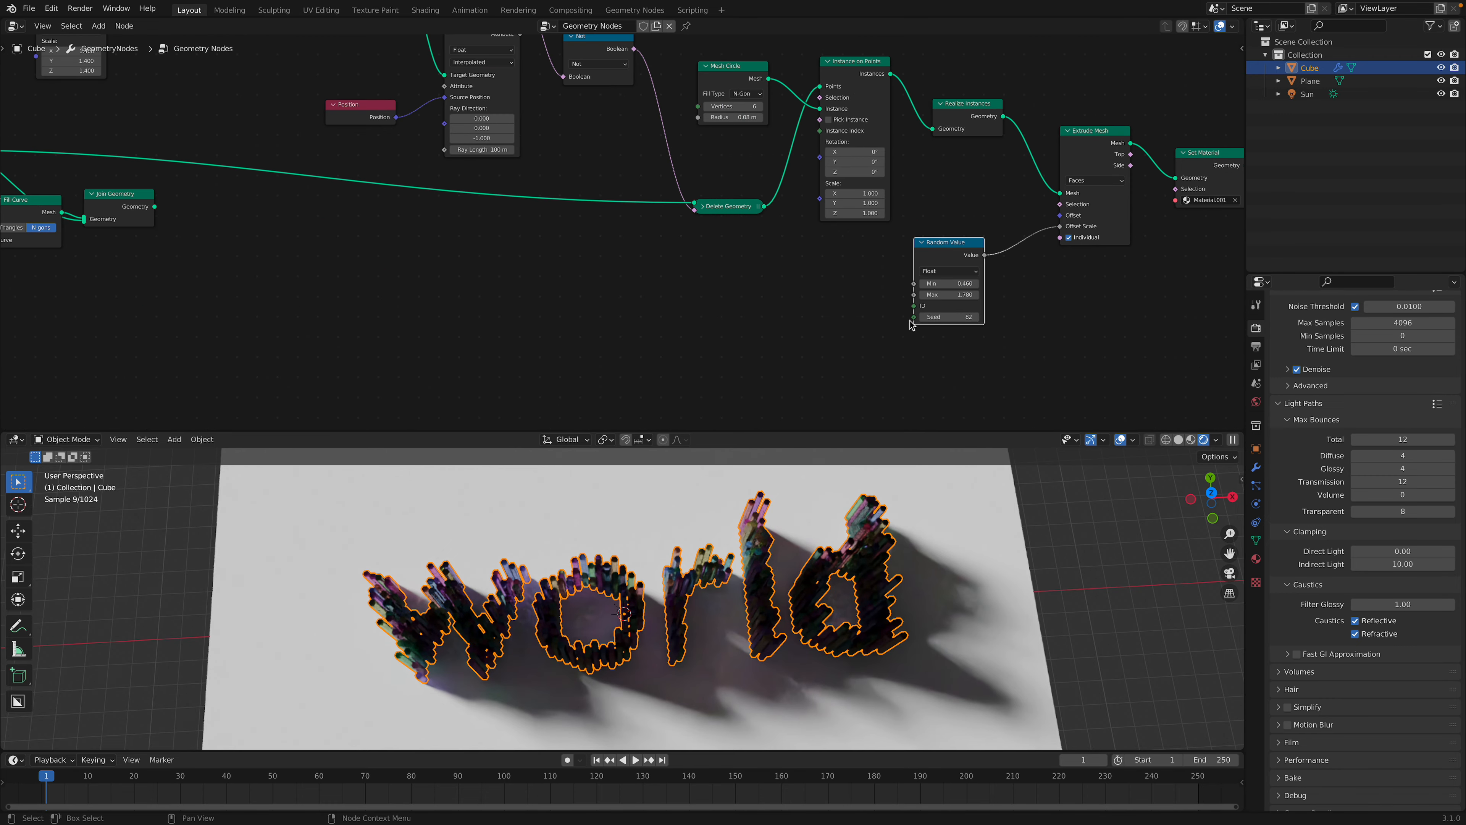
Feed the Random Value node's Seed from a new Group Input node placed beside it, and save the file.
drag(880, 318, 856, 315)
text(gr)
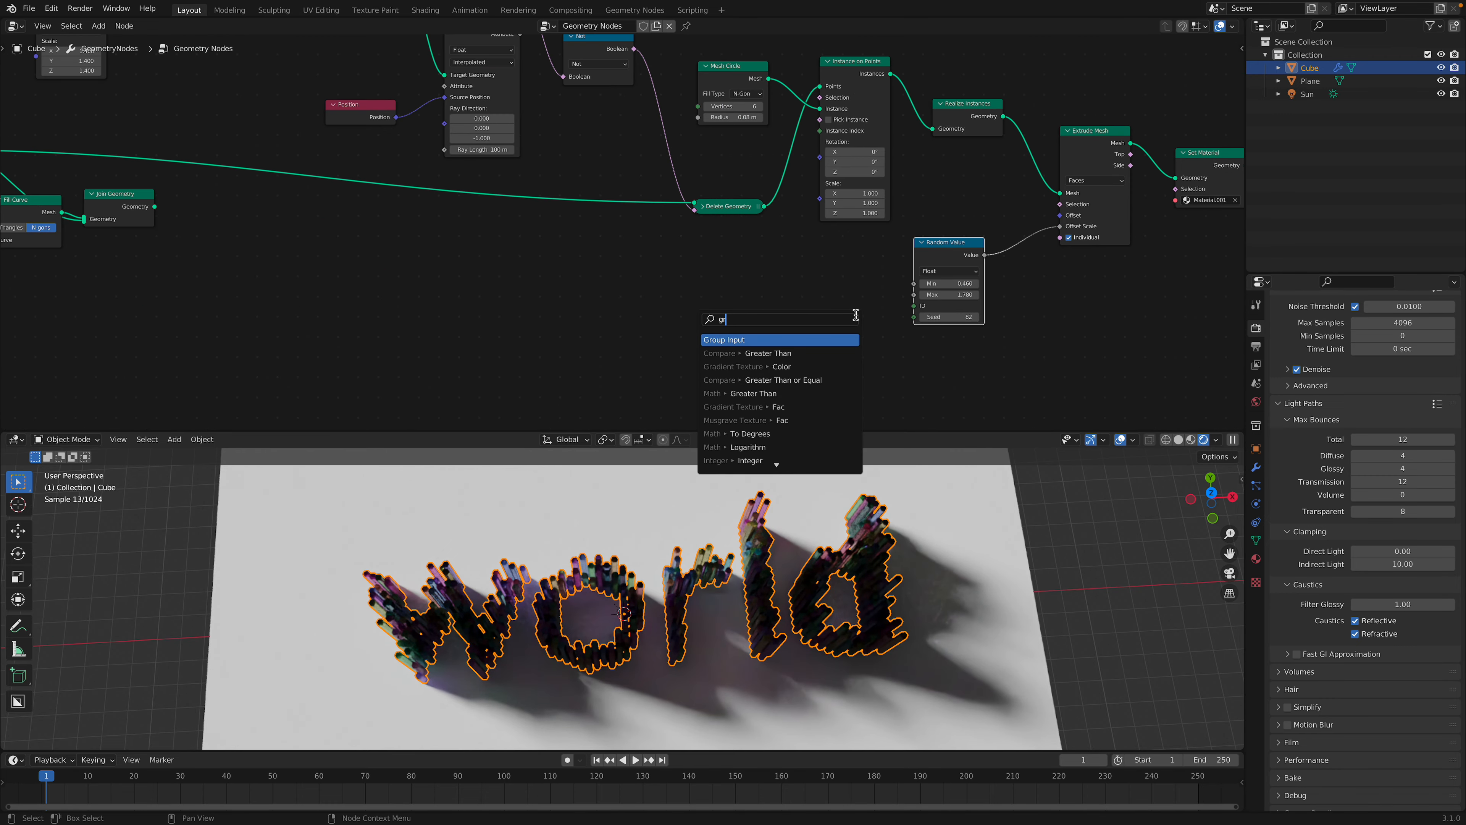
key(Return)
click(856, 314)
key(ctrl+s)
Feed the String to Curves node's String from a new Group Input node placed before it, and save the file.
middle_drag(589, 275, 890, 412)
middle_drag(609, 314, 767, 395)
scroll(635, 248, up, 3)
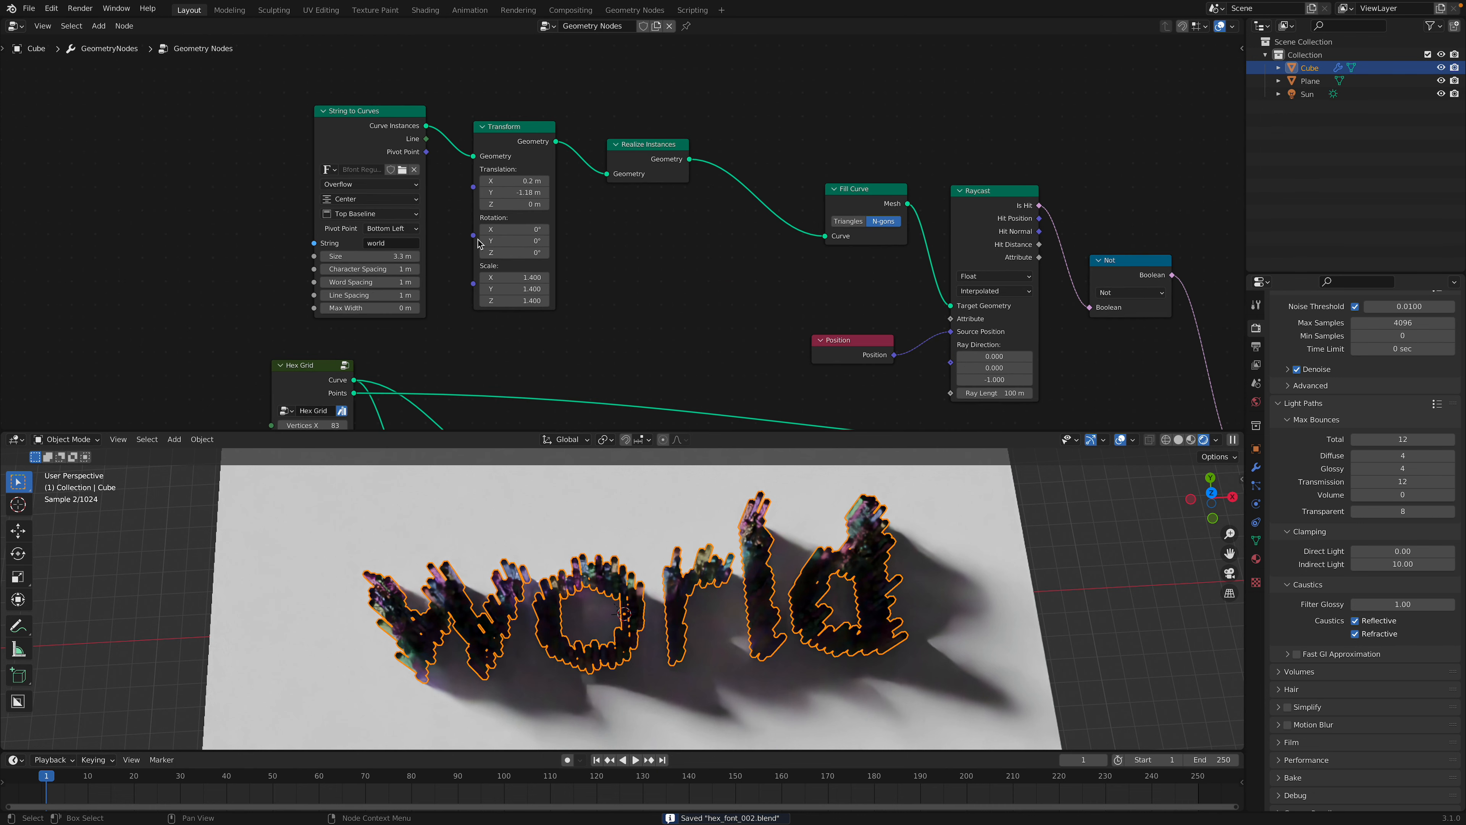
drag(290, 243, 228, 223)
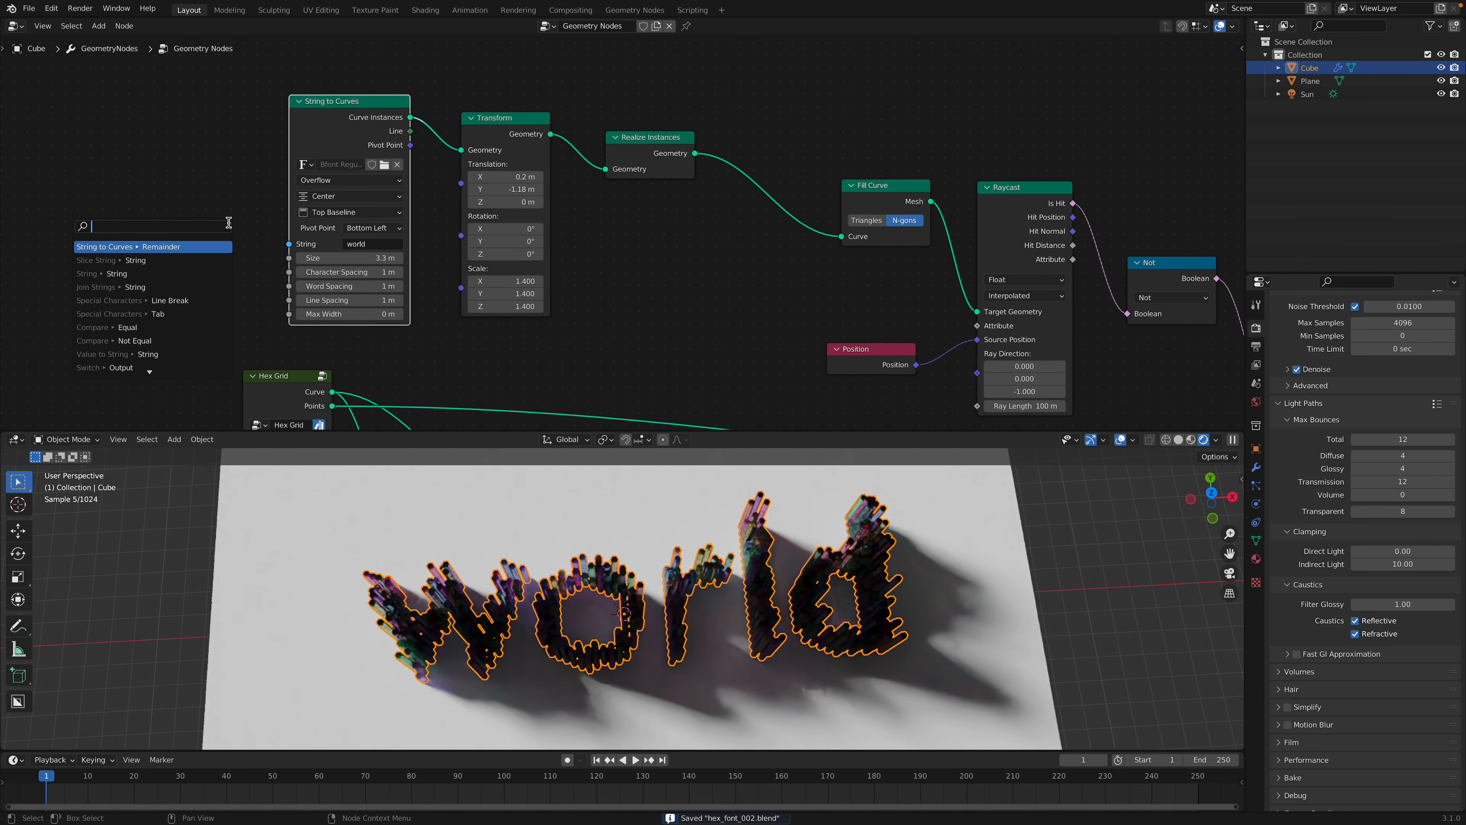
text(gro)
key(Return)
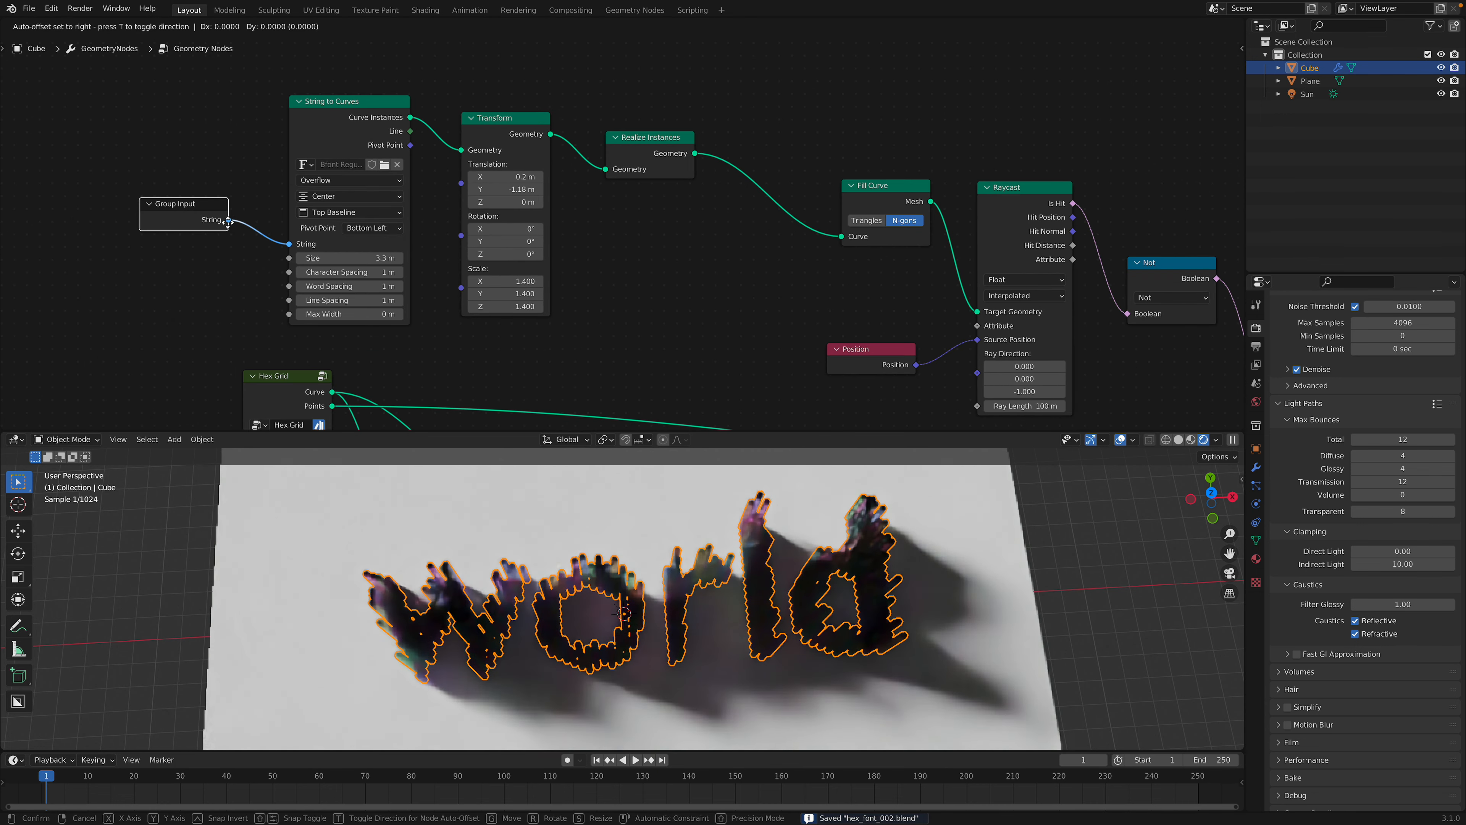
click(215, 158)
drag(200, 137, 201, 179)
key(ctrl+s)
Set the Transform node's X translation to -0.14 m, change the modifier's String to "peace" and deselect the text.
drag(503, 140, 504, 178)
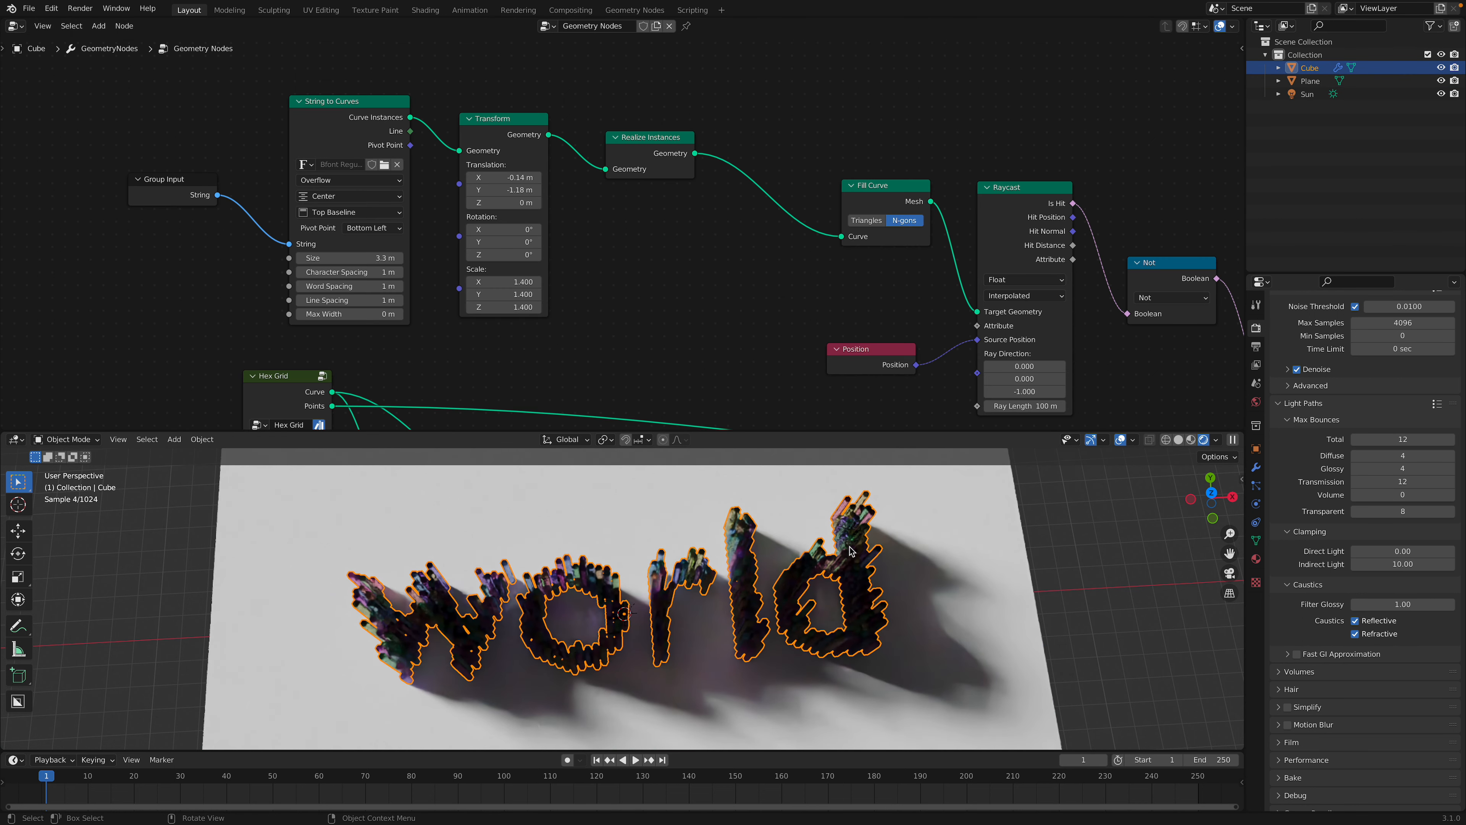
click(1257, 467)
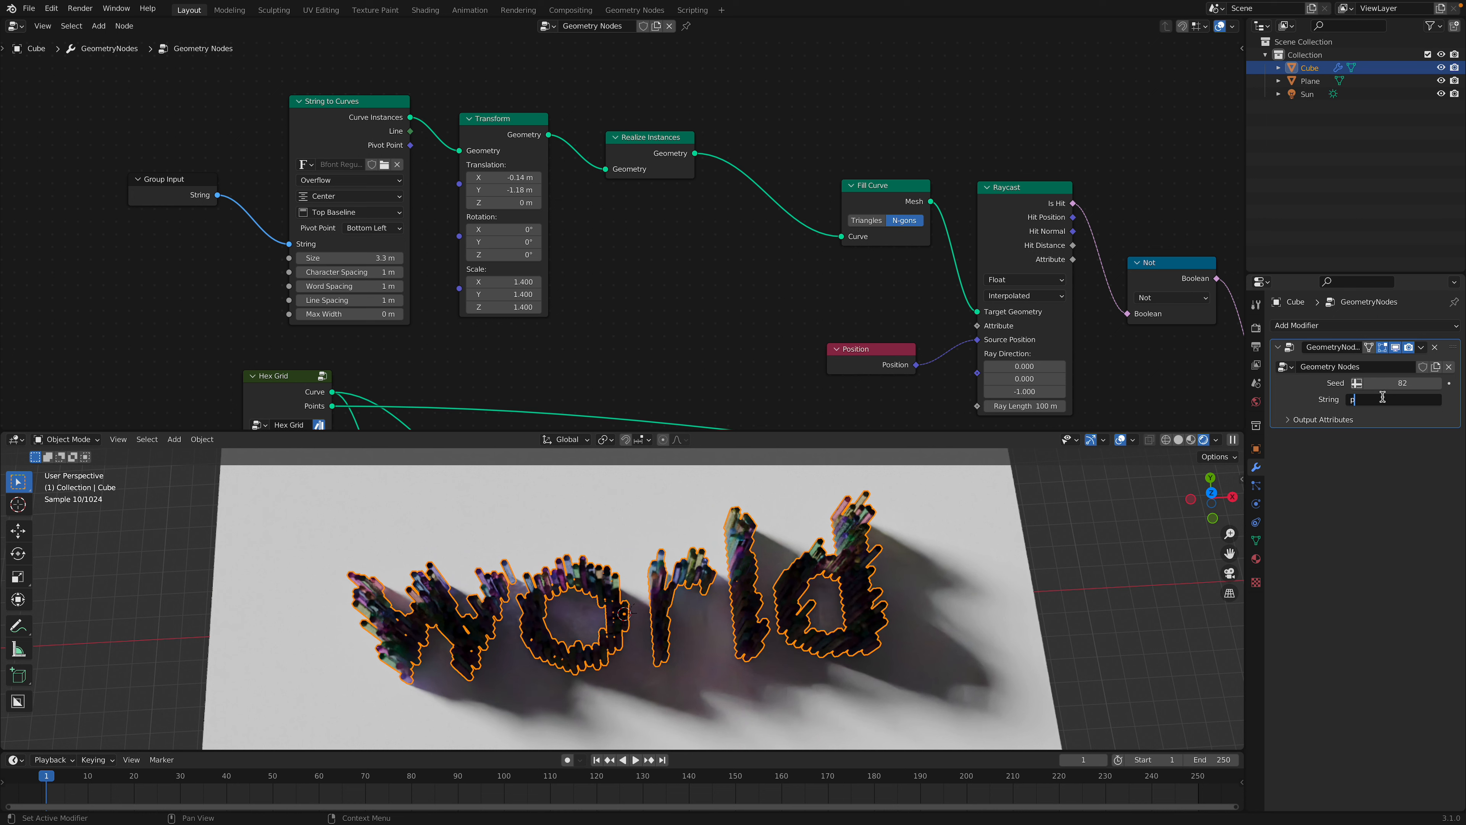
key(Return)
click(1000, 535)
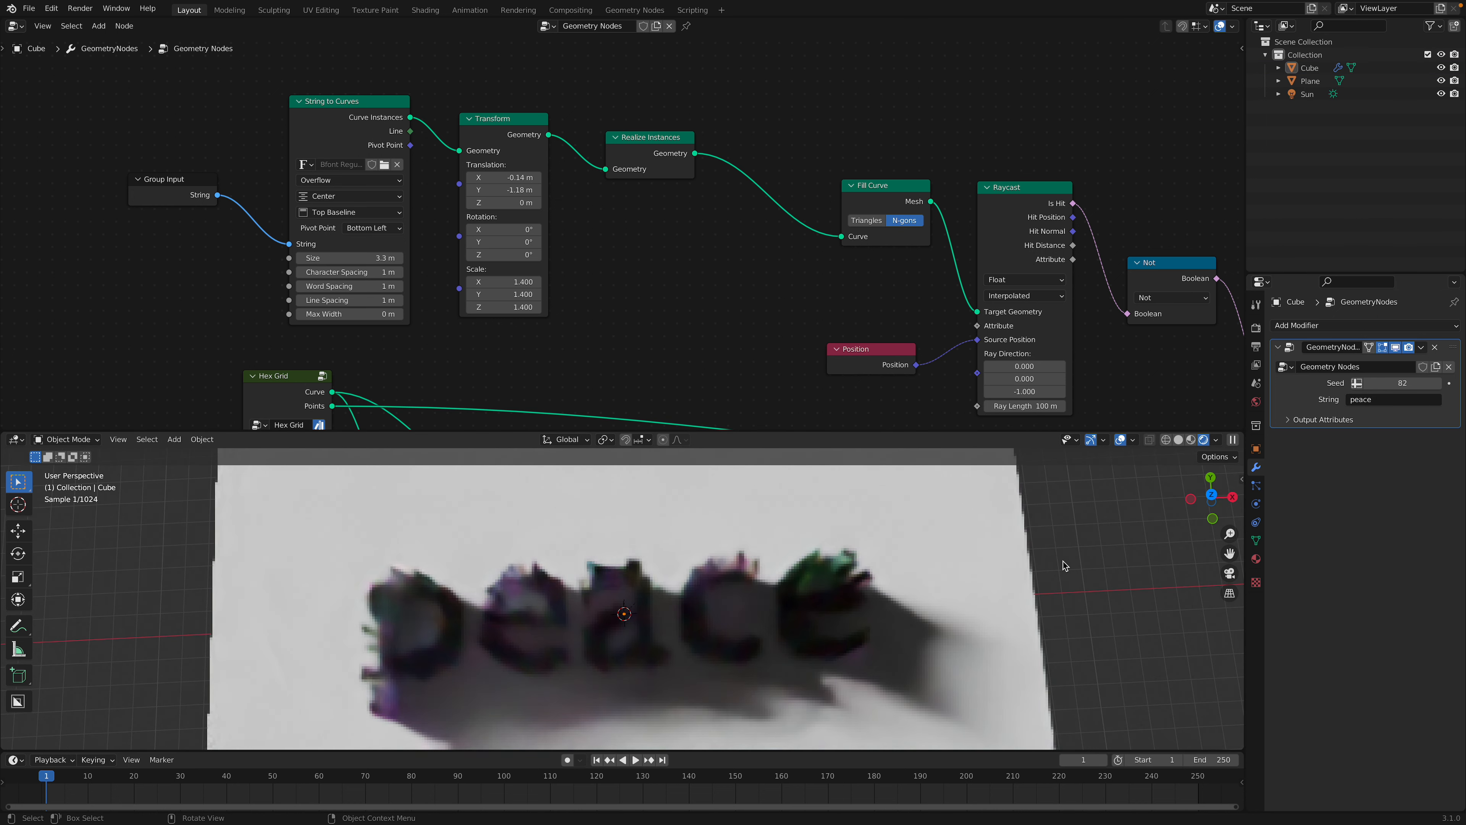
In top view, trackball-rotate the Sun light to about -359°, 42.6°, 305°, check the shadows in perspective and save the file.
click(1212, 492)
click(1013, 587)
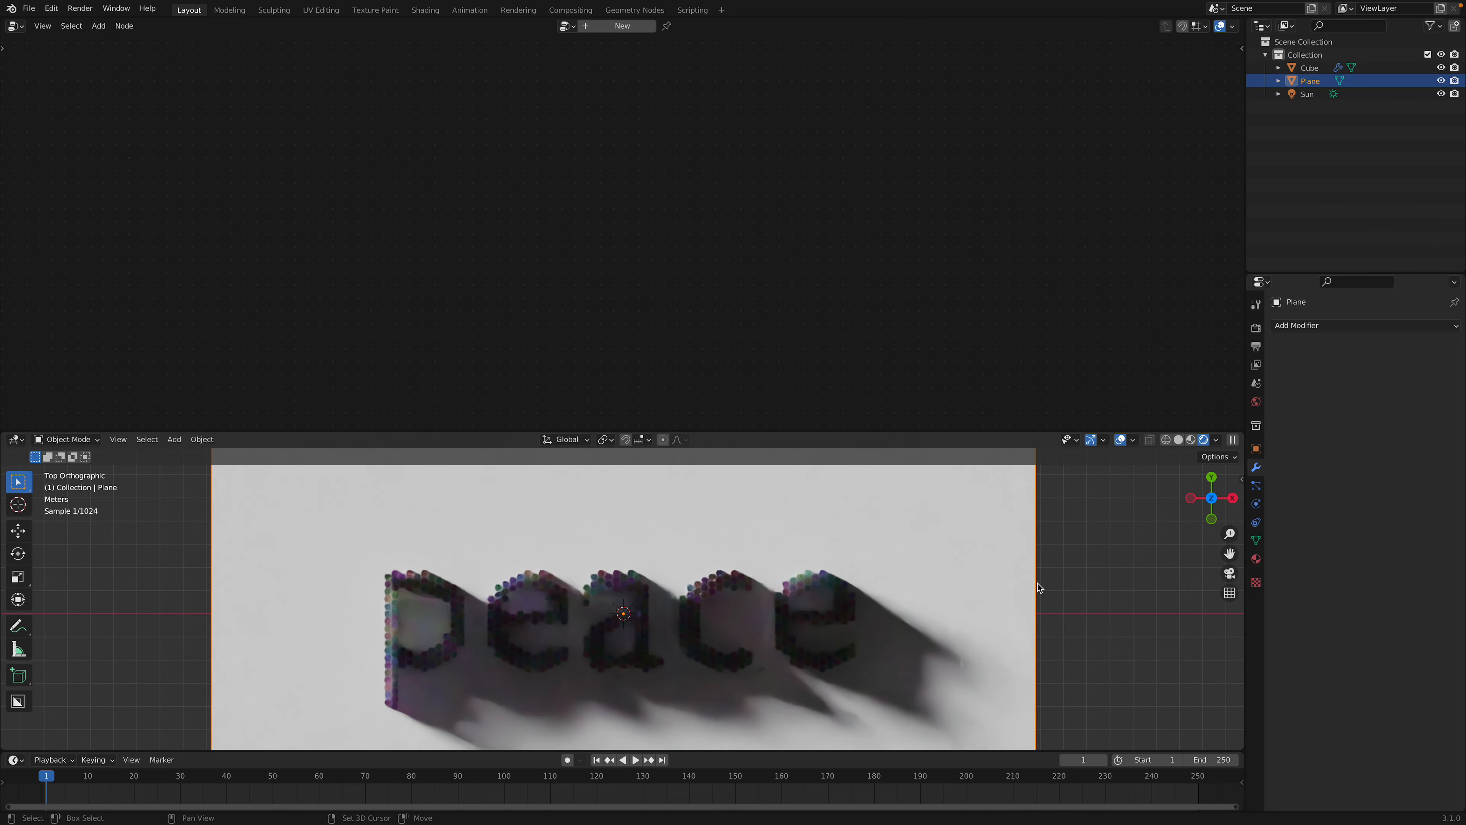
shift+middle_drag(1036, 585, 1032, 552)
click(1308, 97)
key(r)
key(r)
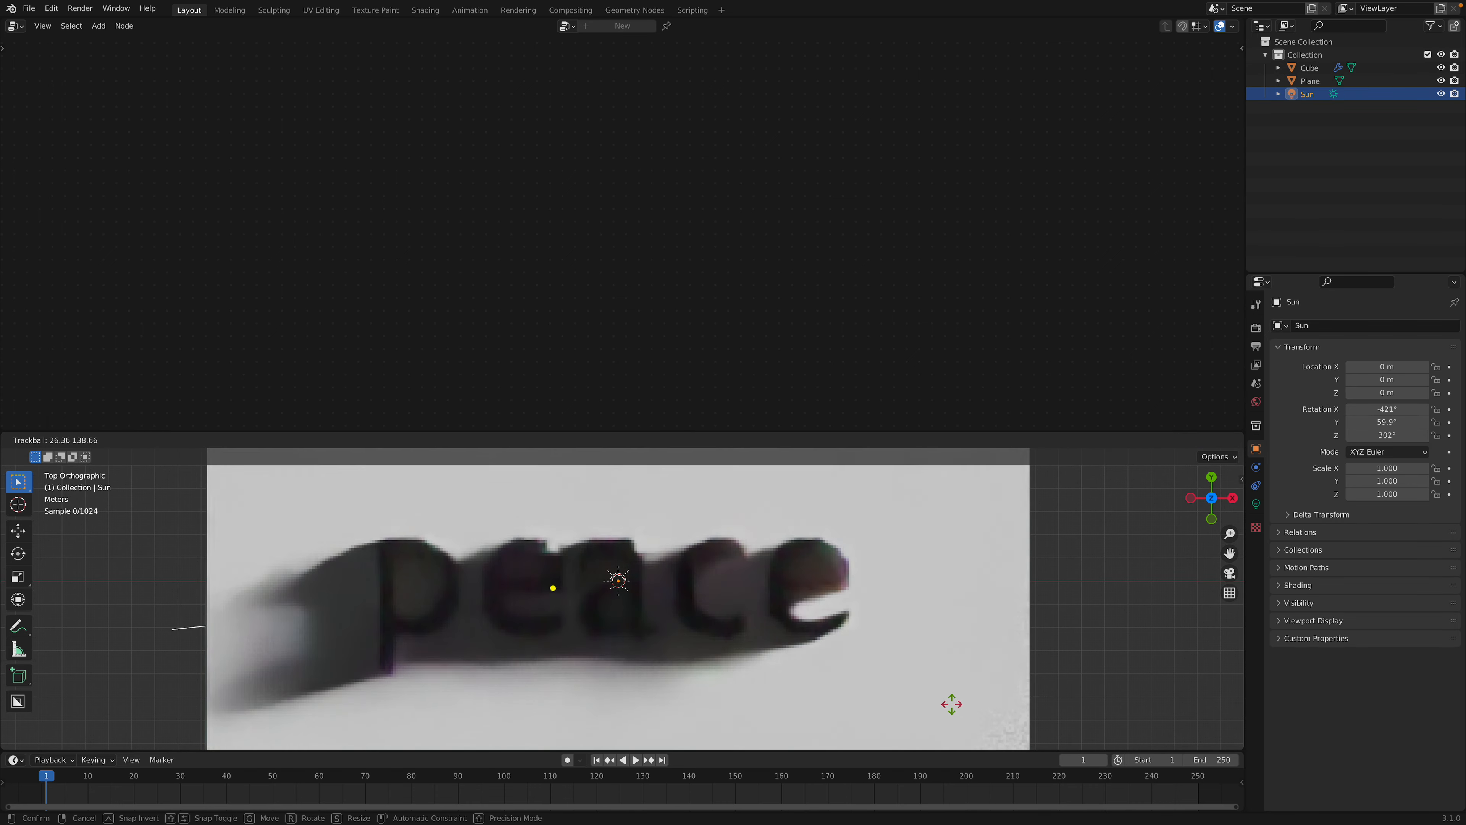
click(917, 728)
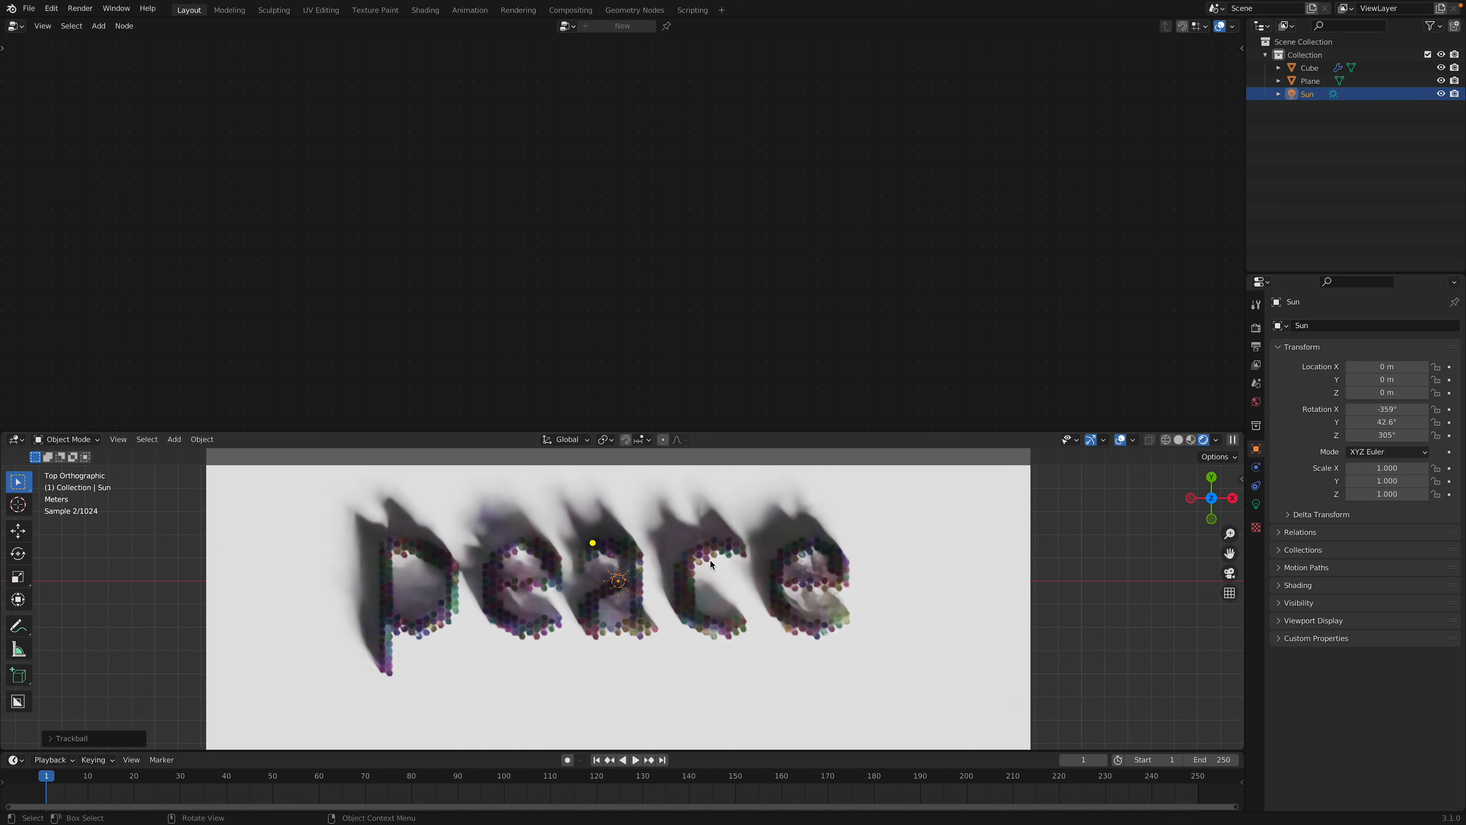
click(750, 599)
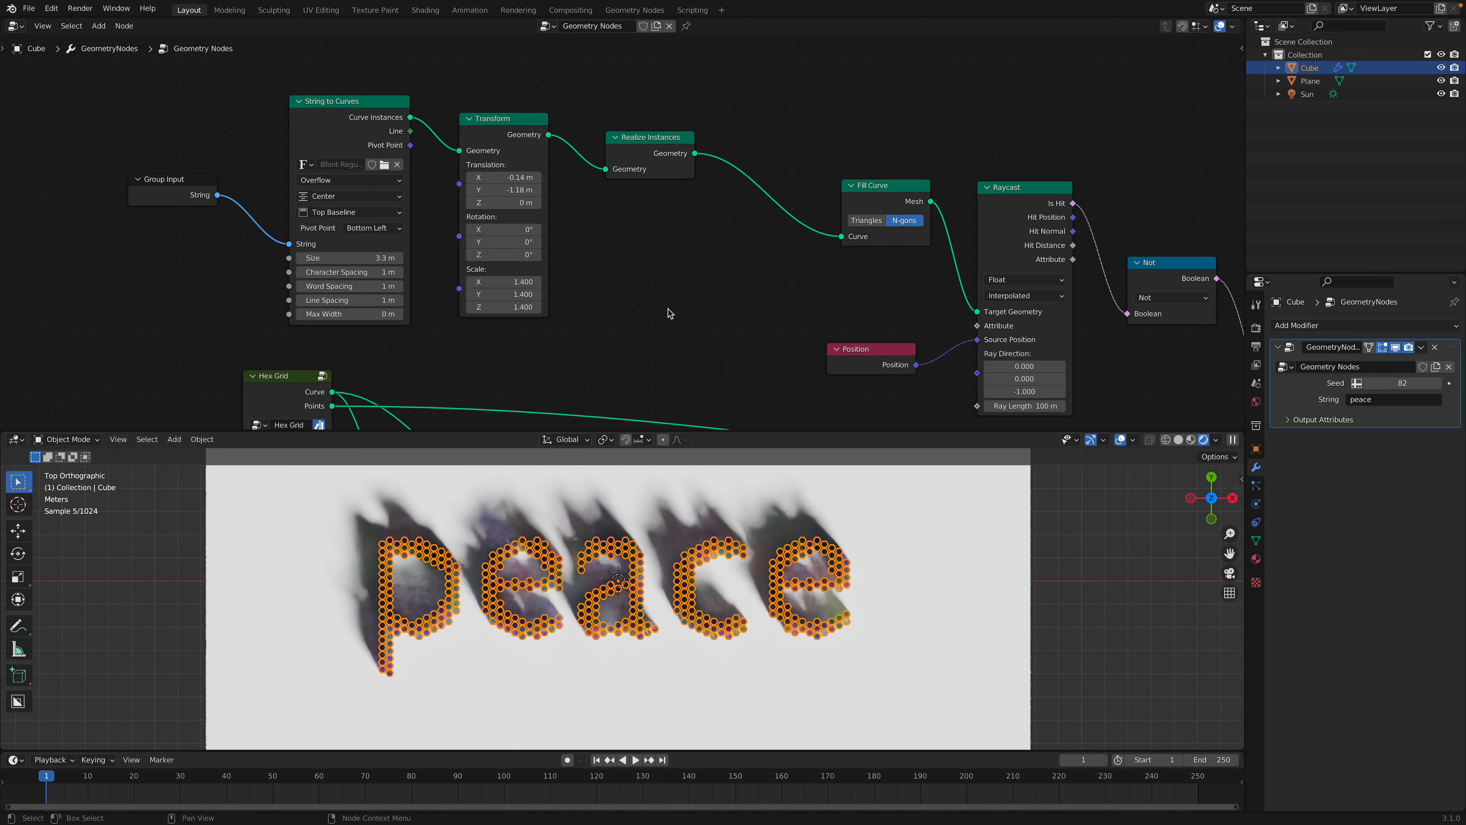
click(1064, 544)
middle_drag(1064, 563, 1063, 551)
key(ctrl+s)
Set the Hex Grid node's Gap to 0.22 m and save the file.
middle_drag(769, 328, 671, 259)
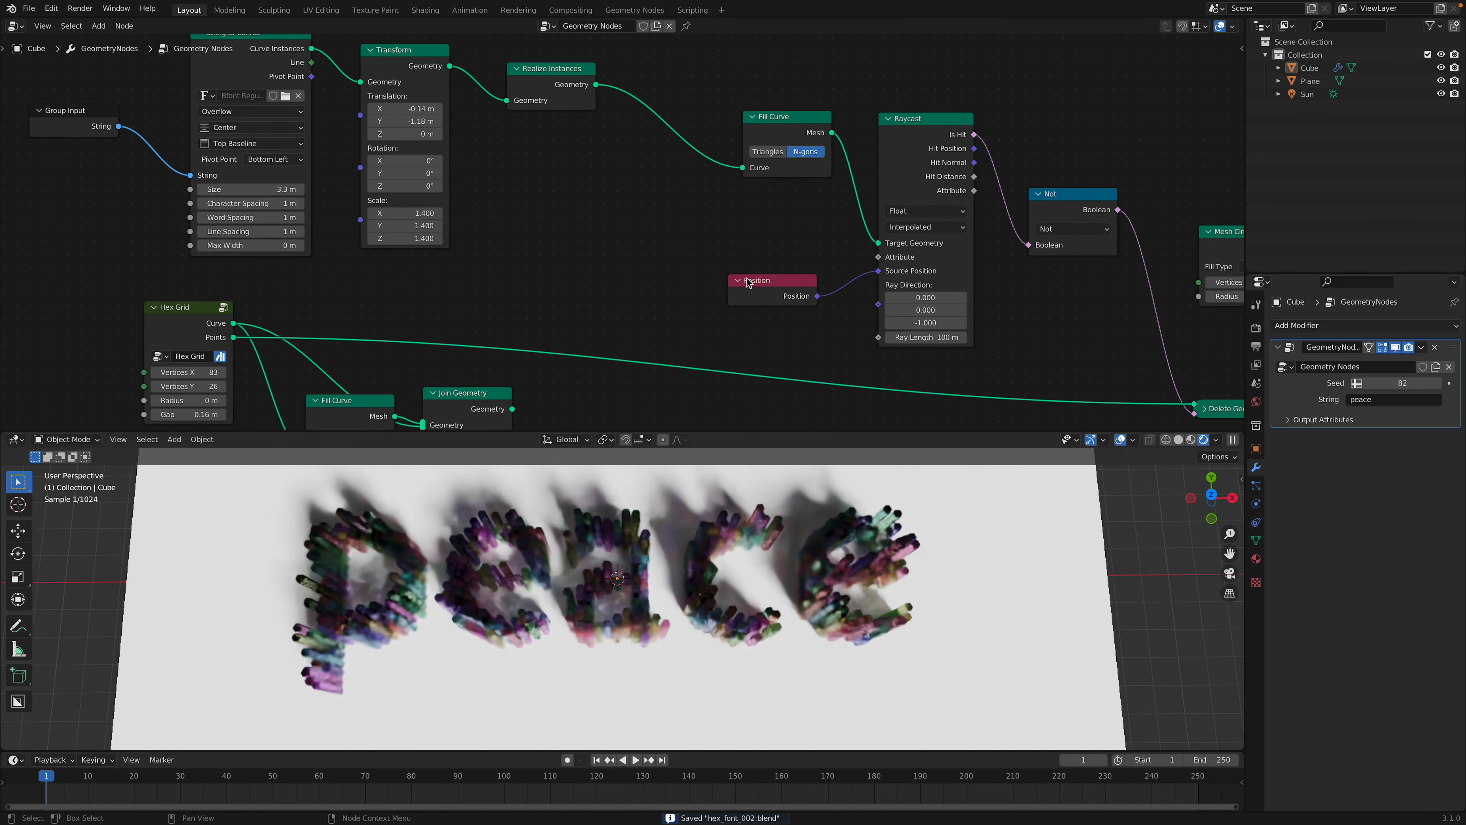
middle_drag(389, 356, 490, 290)
mouse_move(280, 342)
mouse_down()
mouse_move(252, 341)
mouse_move(288, 349)
mouse_move(269, 349)
mouse_up()
key(ctrl+s)
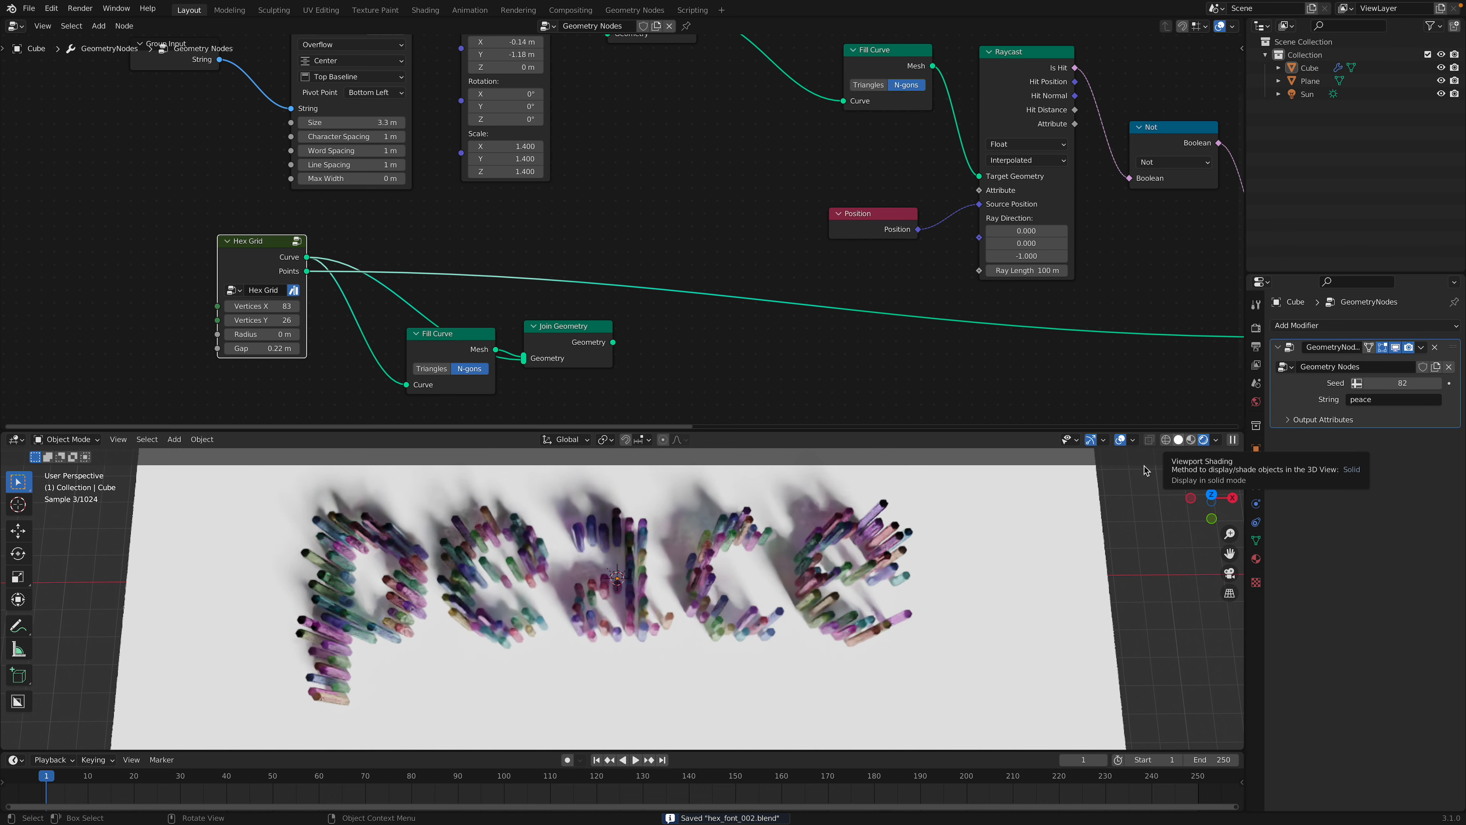
Switch the viewport to solid shading, set the Hex Grid's Vertices X to 59 and Vertices Y to 38, and save.
click(1179, 439)
mouse_move(263, 306)
mouse_down()
mouse_move(208, 306)
mouse_move(274, 317)
mouse_move(231, 320)
mouse_move(249, 320)
mouse_up()
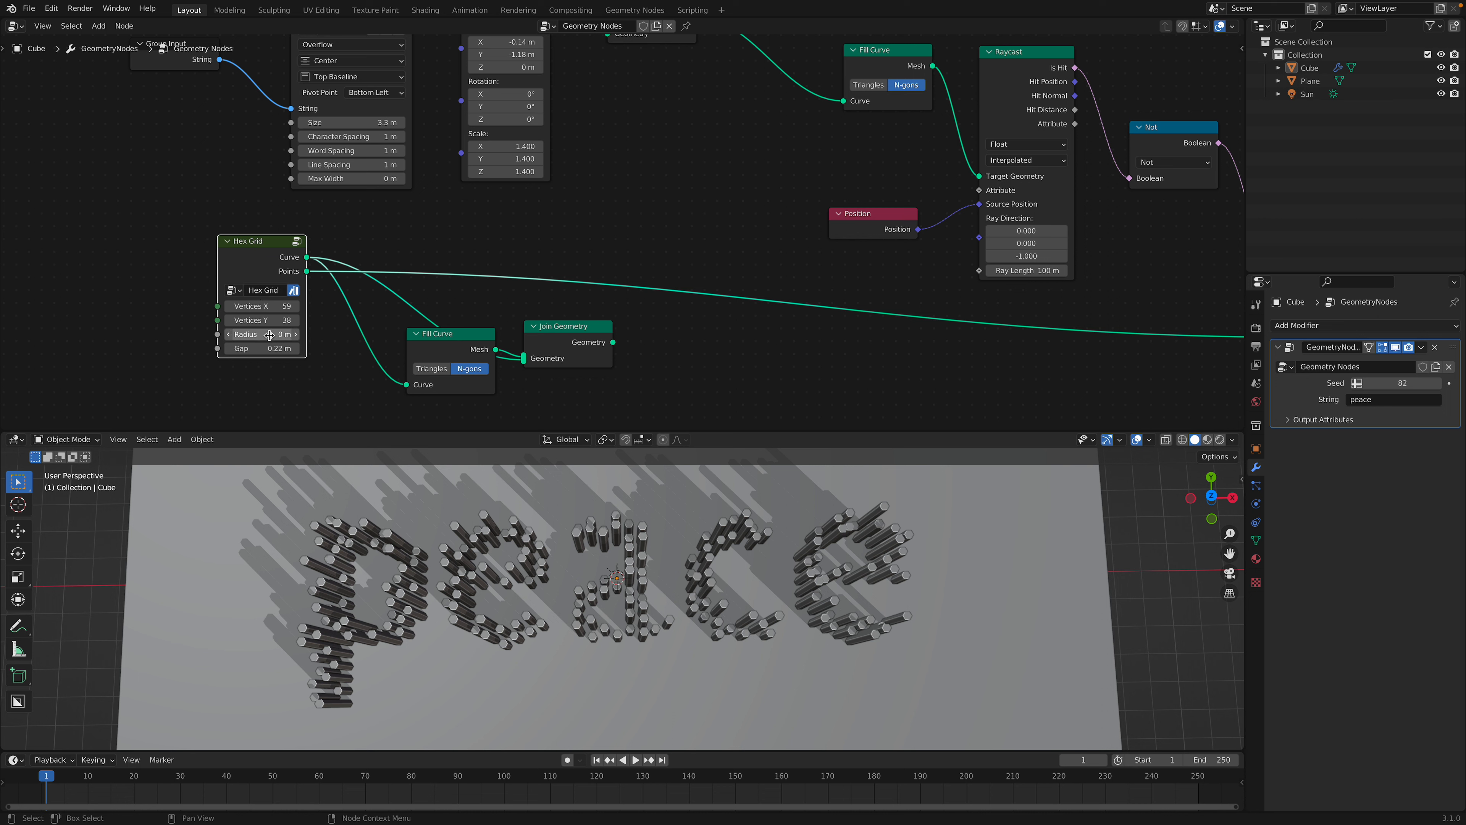
mouse_move(263, 335)
mouse_down()
mouse_move(284, 335)
mouse_move(262, 348)
mouse_up()
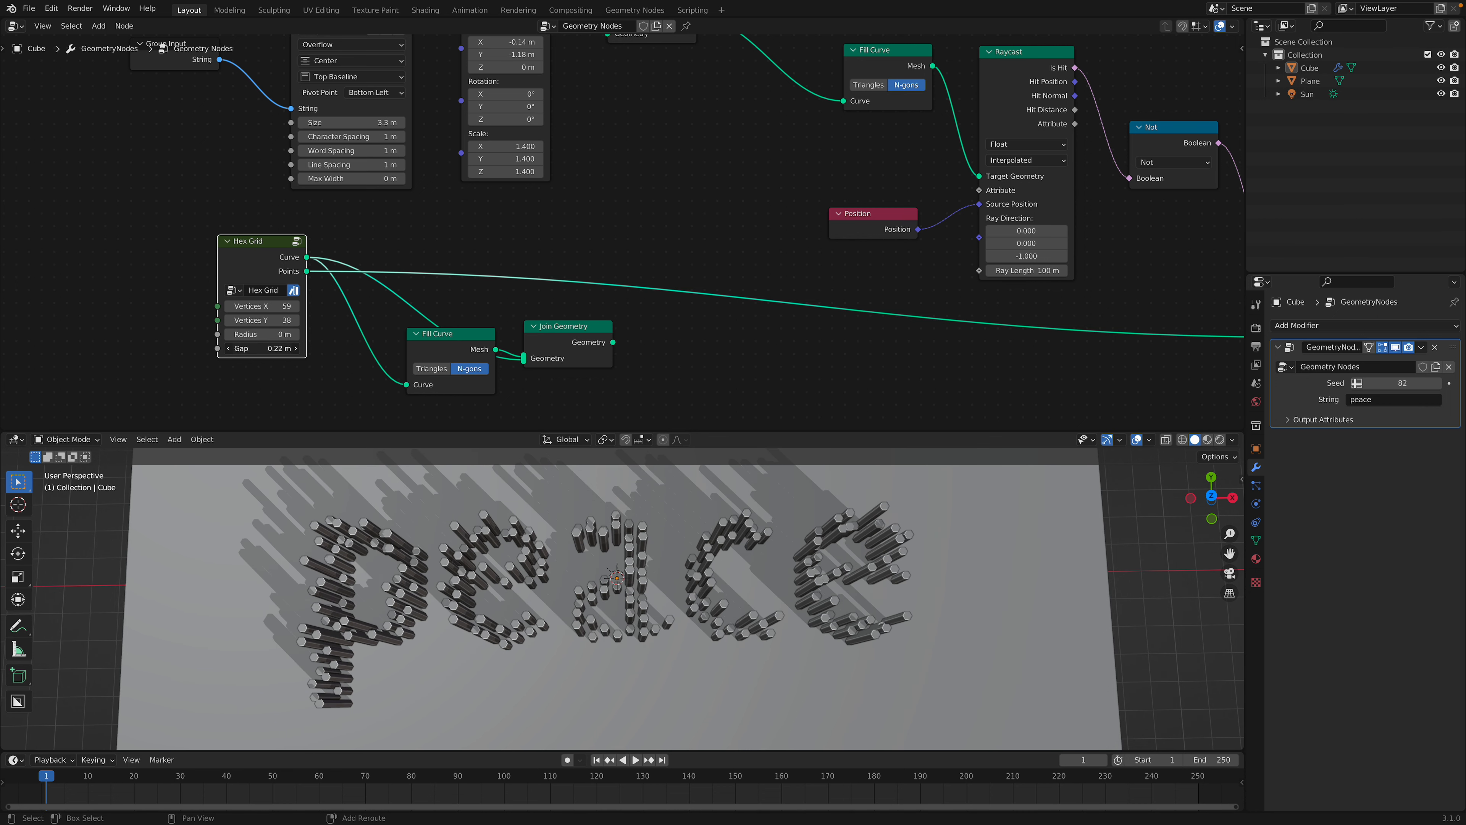
click(1213, 497)
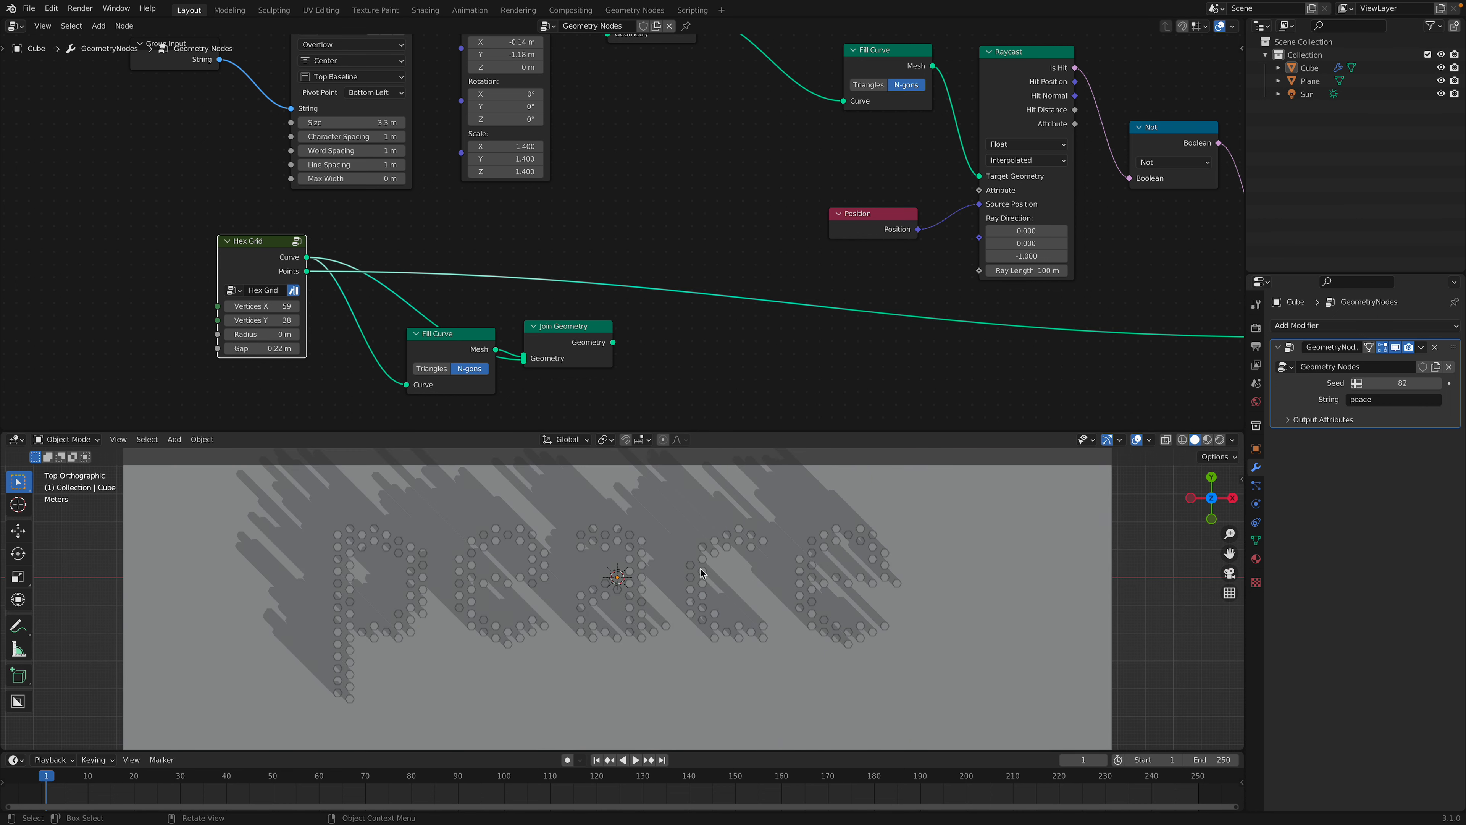
key(ctrl+s)
Set the Mesh Circle node's Radius to 0.12 m, check the thicker hexagons in perspective and save the file.
middle_drag(917, 256, 529, 308)
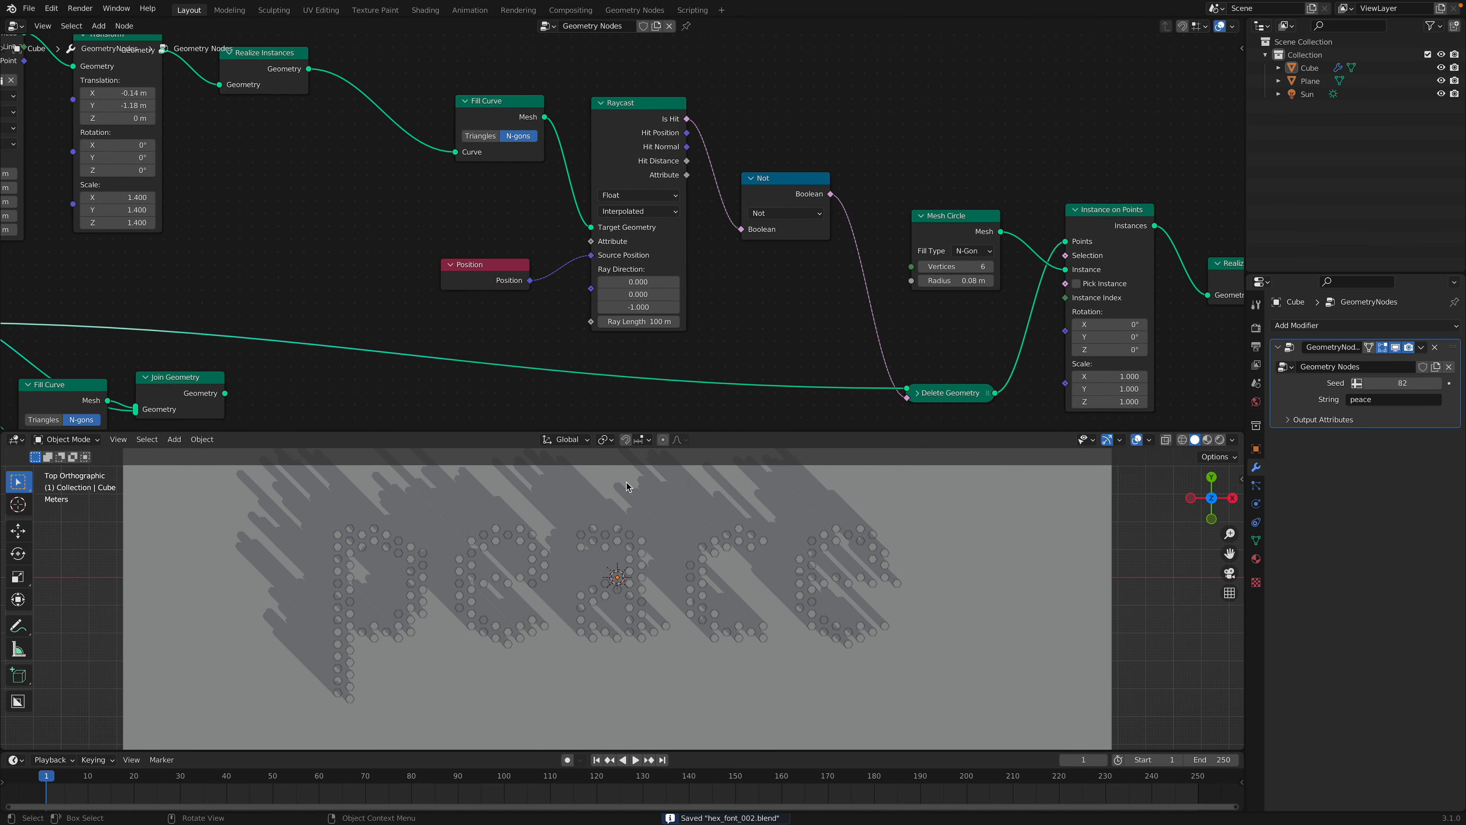
middle_drag(706, 310, 571, 308)
click(819, 236)
scroll(819, 237, up, 2)
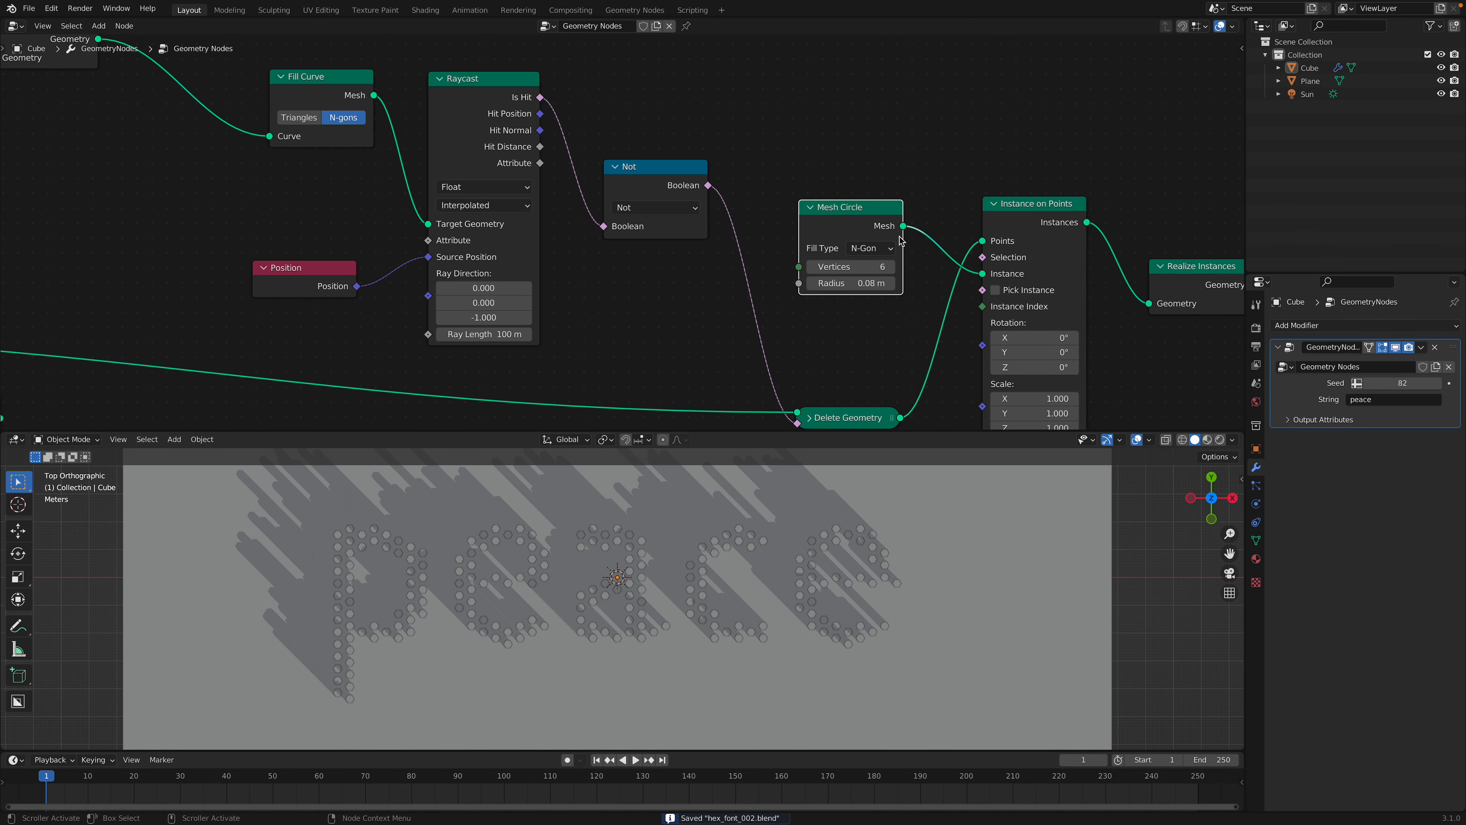
drag(855, 283, 886, 282)
middle_drag(1131, 508, 1122, 583)
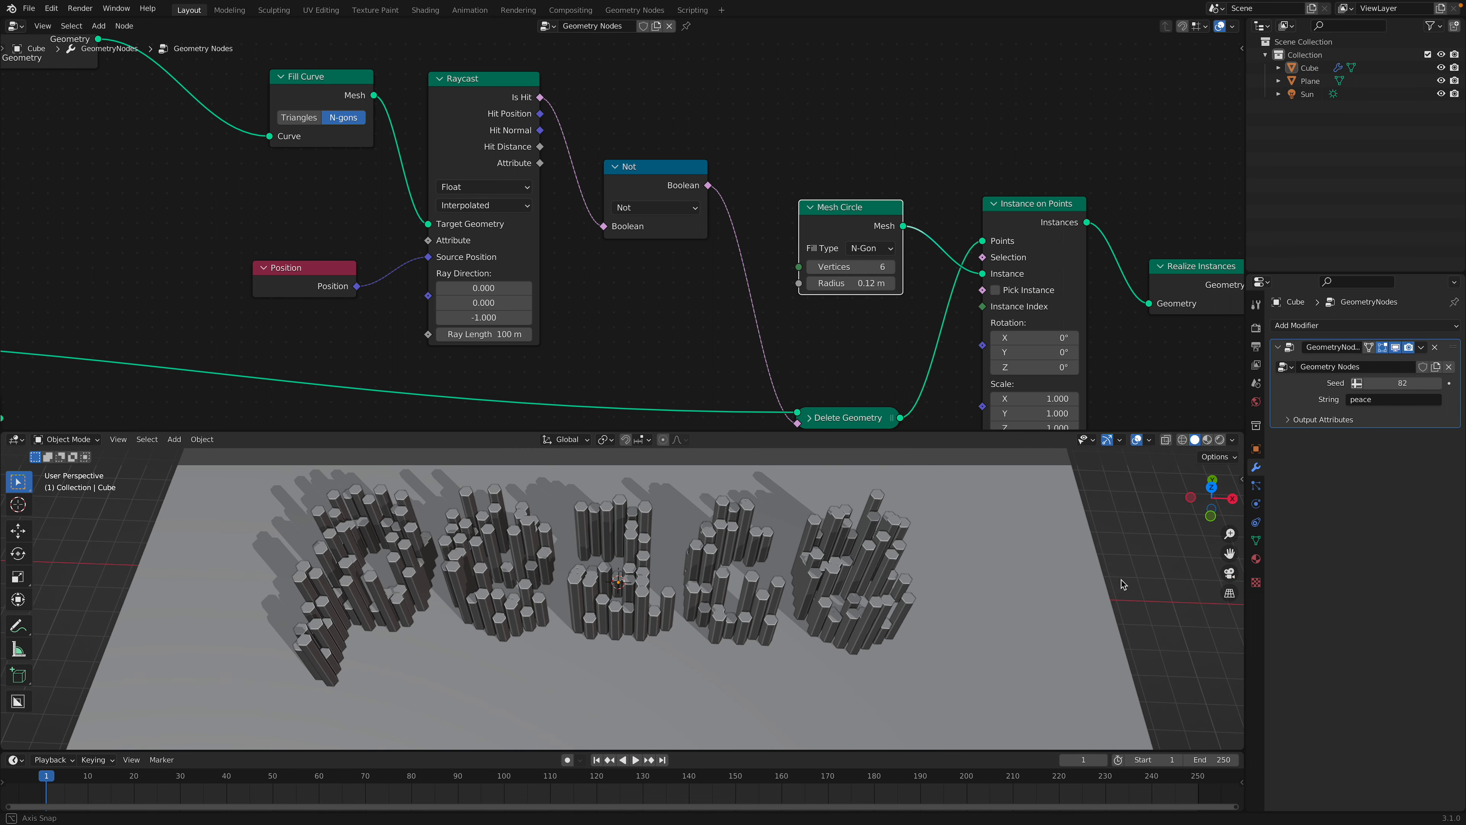
scroll(1120, 574, down, 3)
key(ctrl+s)
Enlarge the 3D viewport, switch it to rendered shading, select the text in a perspective view and save the file.
click(1211, 489)
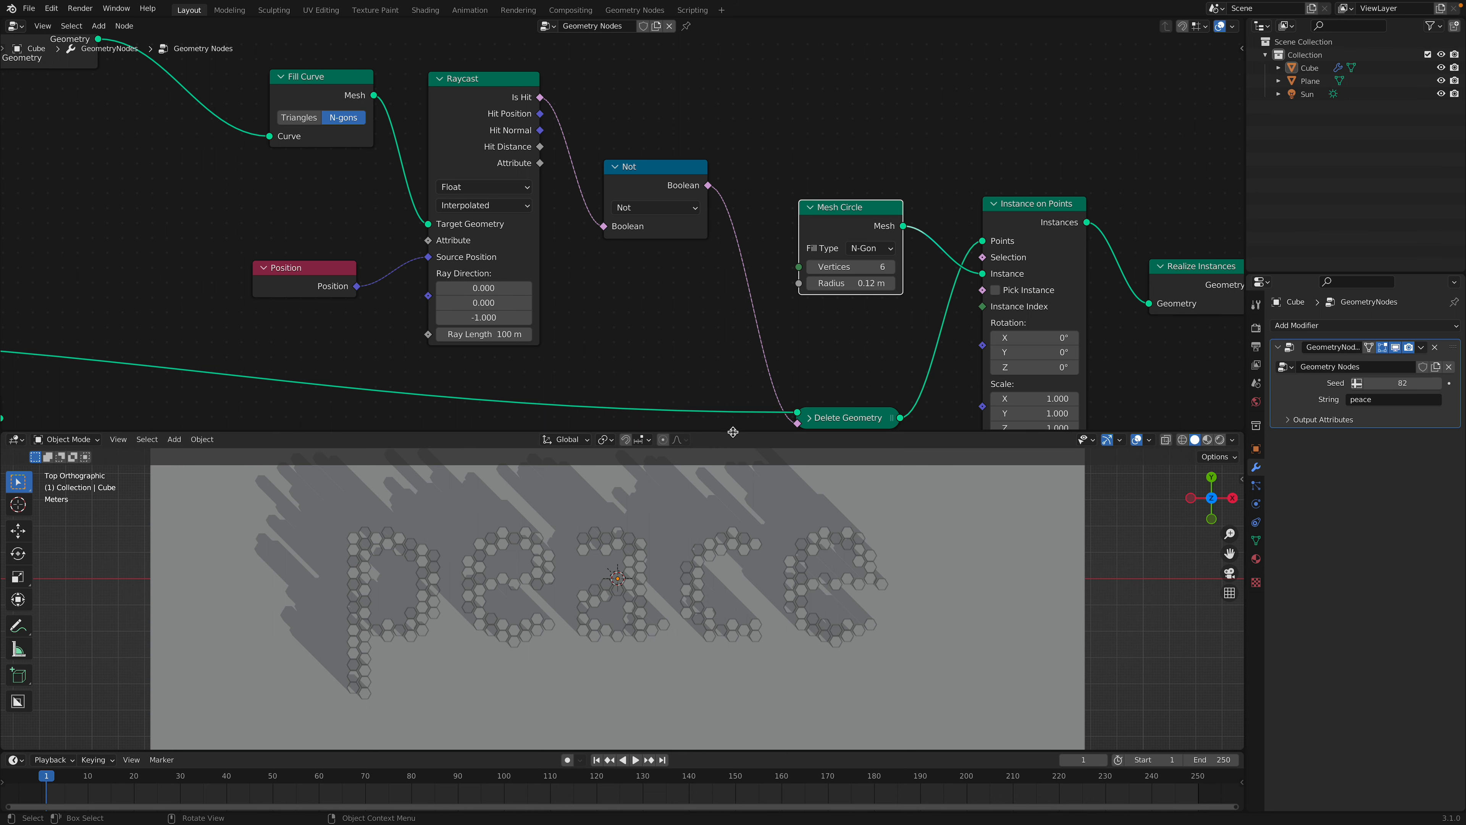
drag(733, 432, 733, 395)
click(1219, 402)
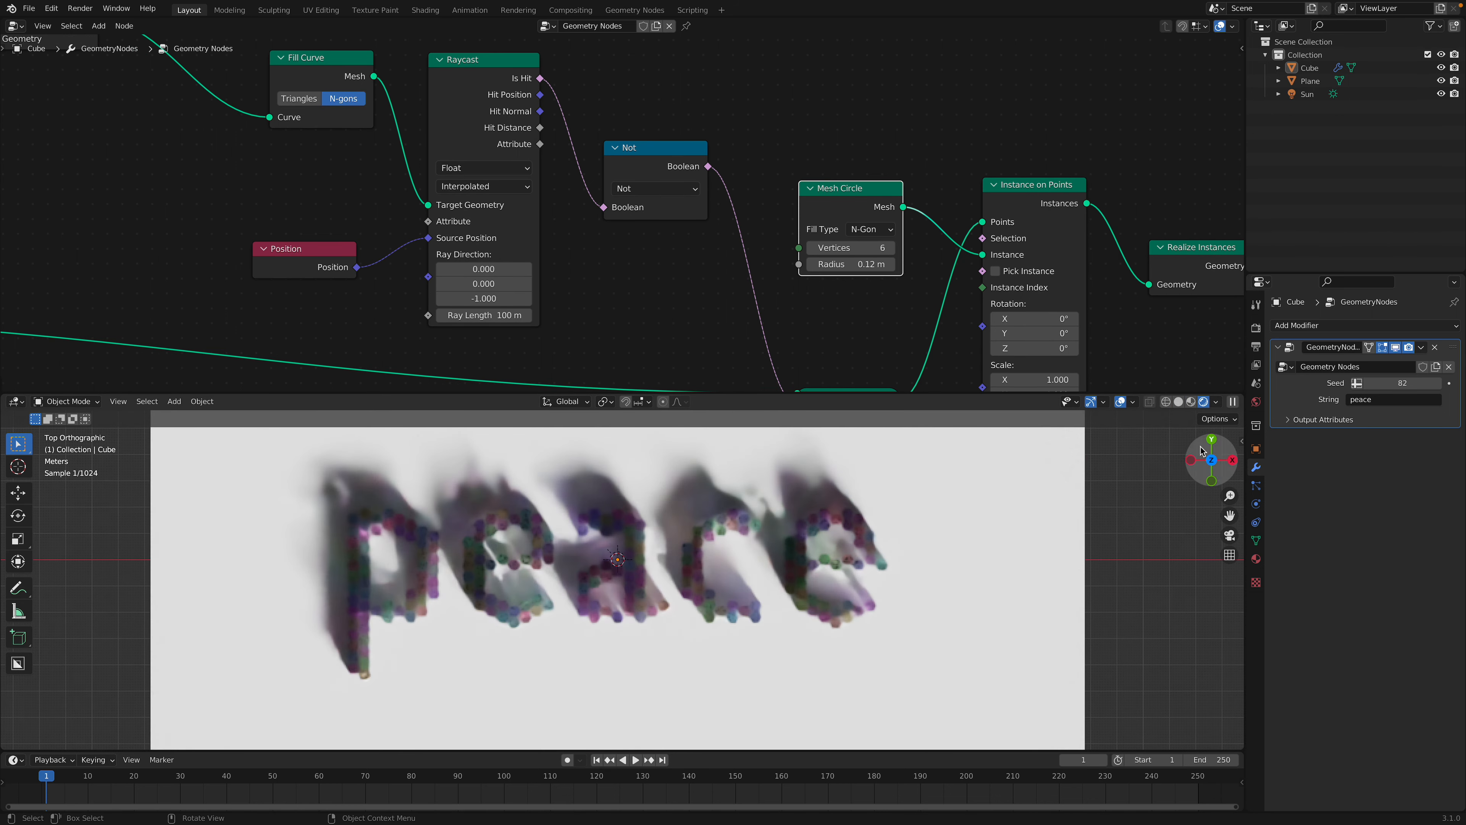
middle_drag(786, 569, 817, 531)
click(816, 531)
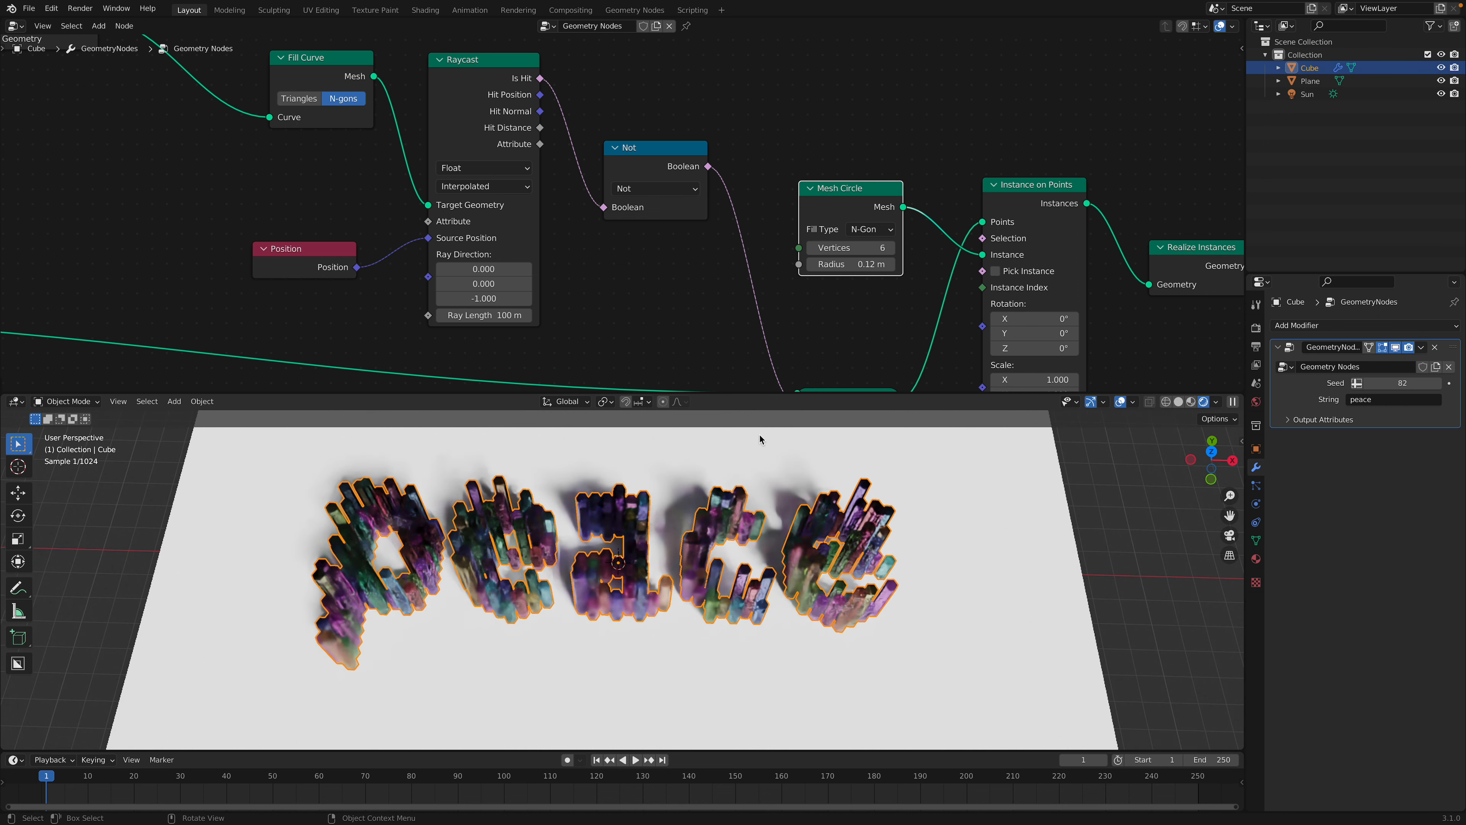
scroll(686, 165, down, 3)
key(ctrl+s)
Split the node area in two, make the new half a Shader Editor and show the text's Material.001 properties.
middle_drag(685, 173, 406, 142)
middle_drag(1215, 111, 1060, 110)
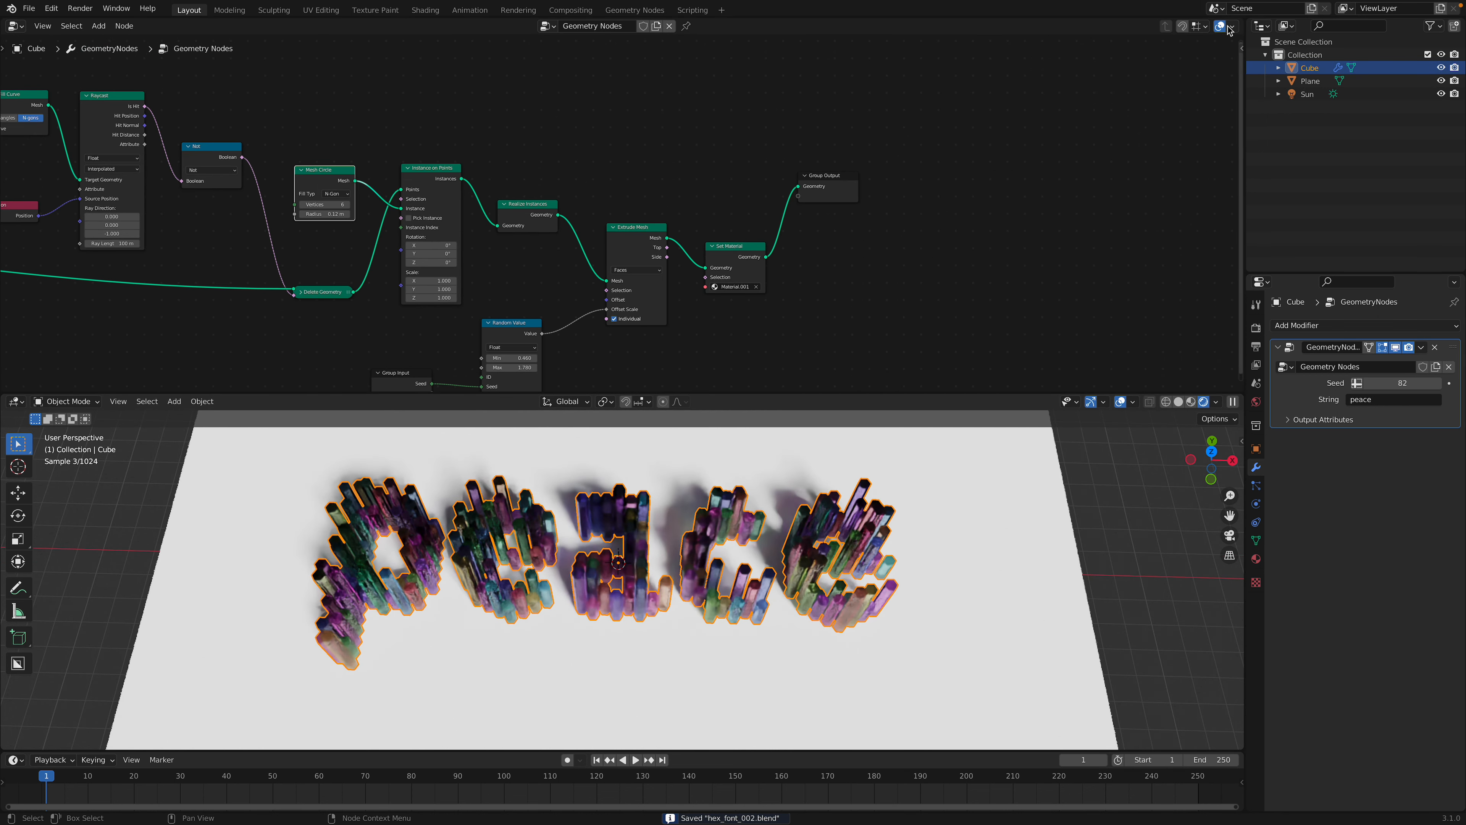
drag(1249, 21, 665, 65)
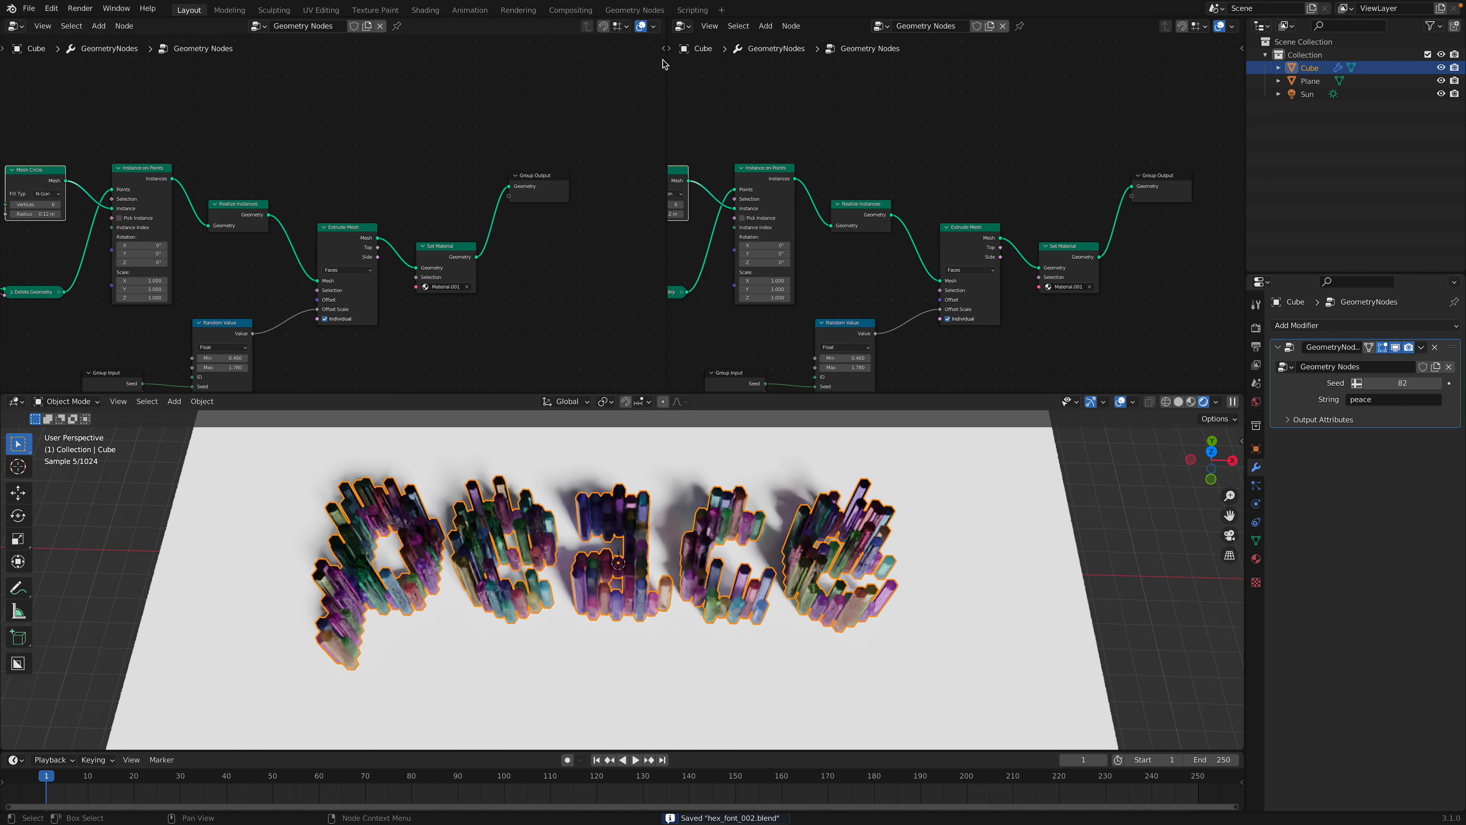
click(683, 26)
click(742, 155)
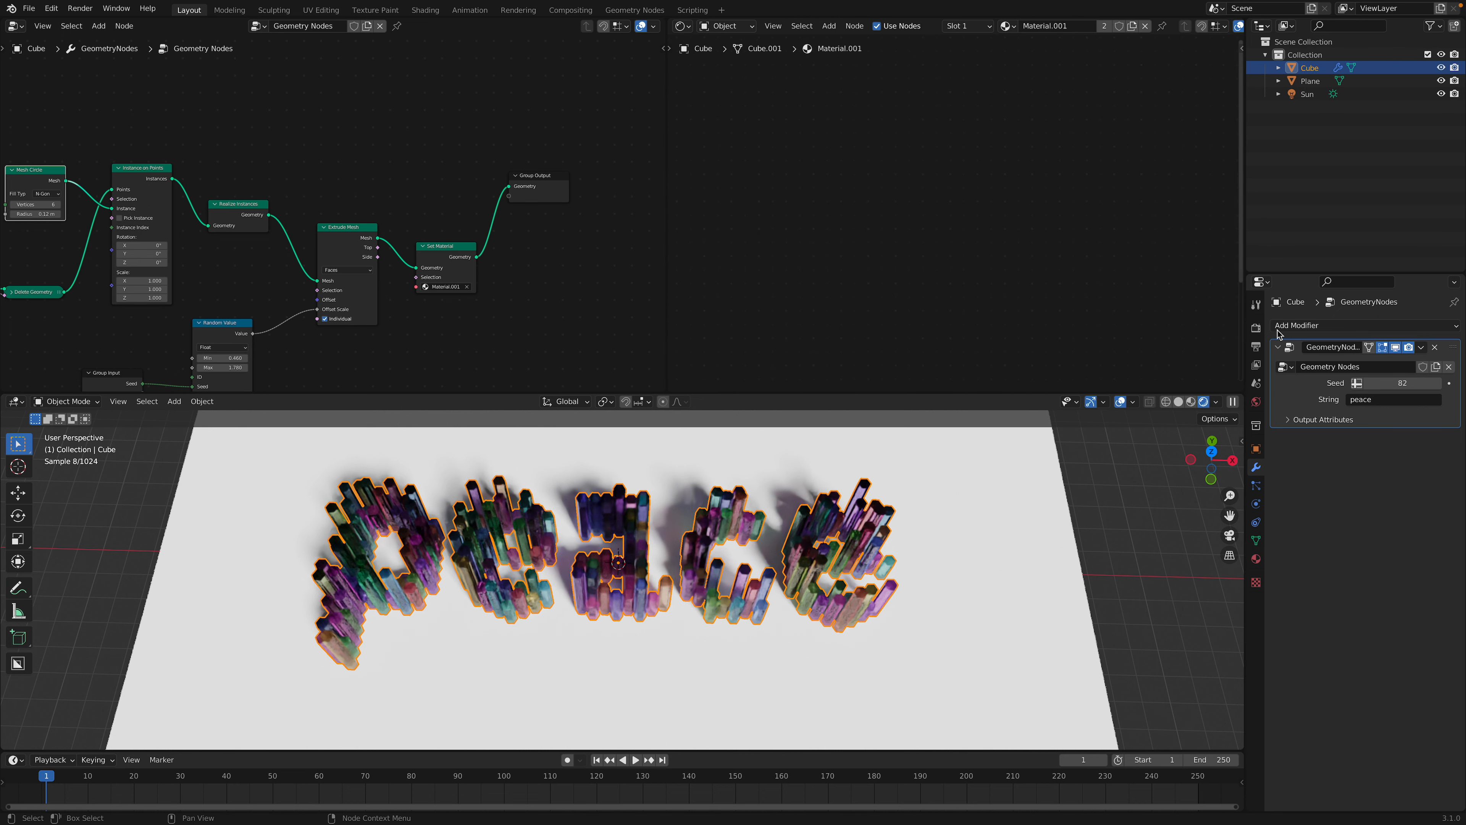
click(1256, 559)
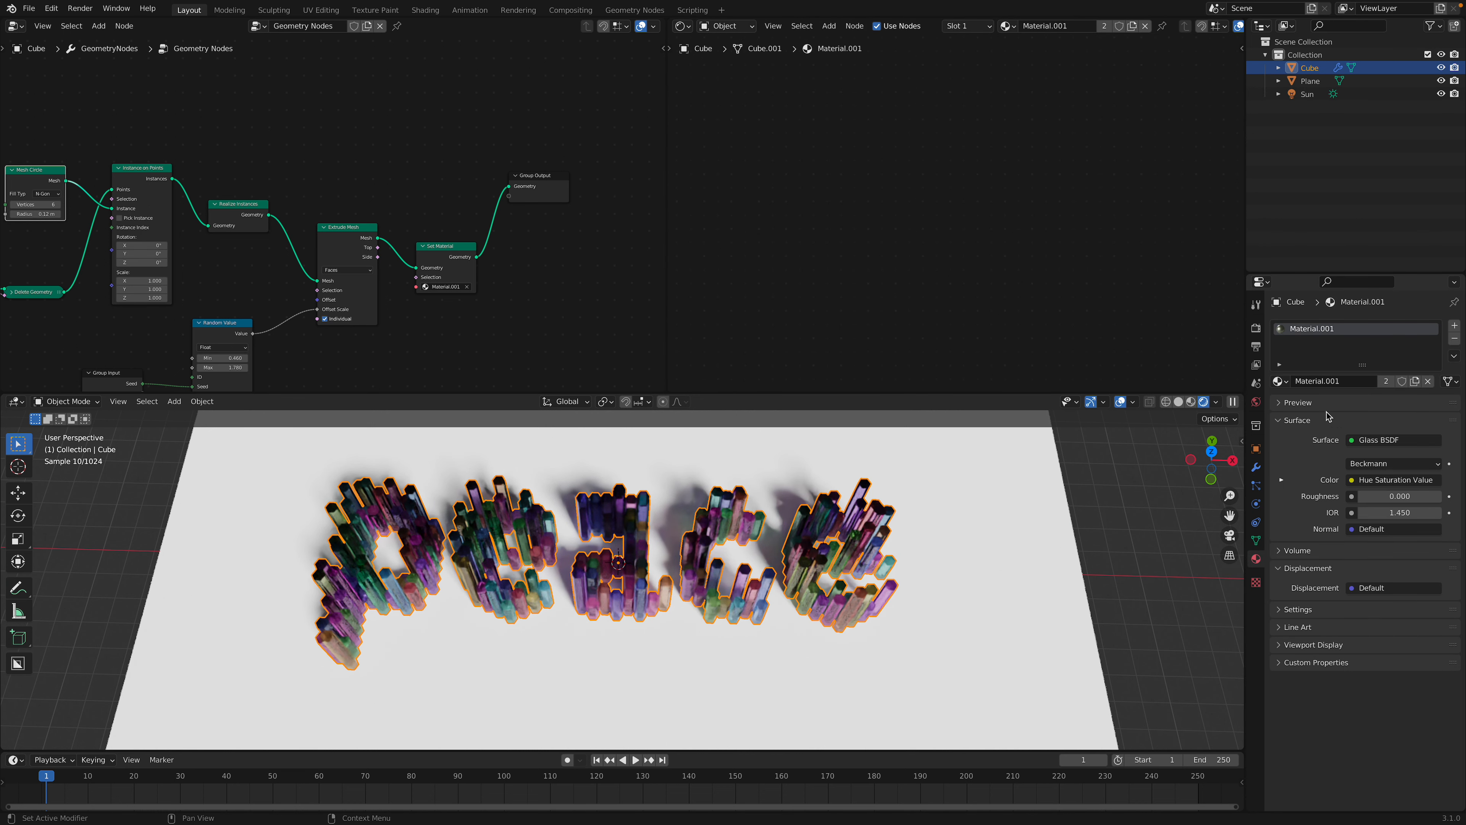
Spread out the Glass BSDF and Material Output nodes in the shader graph and save the file.
scroll(1018, 249, up, 9)
mouse_move(967, 258)
middle_down()
mouse_move(1018, 249)
mouse_move(970, 257)
middle_up()
scroll(970, 258, up, 15)
scroll(970, 258, up, 1)
drag(948, 114, 968, 99)
drag(1112, 109, 1187, 116)
drag(956, 100, 935, 89)
key(ctrl+s)
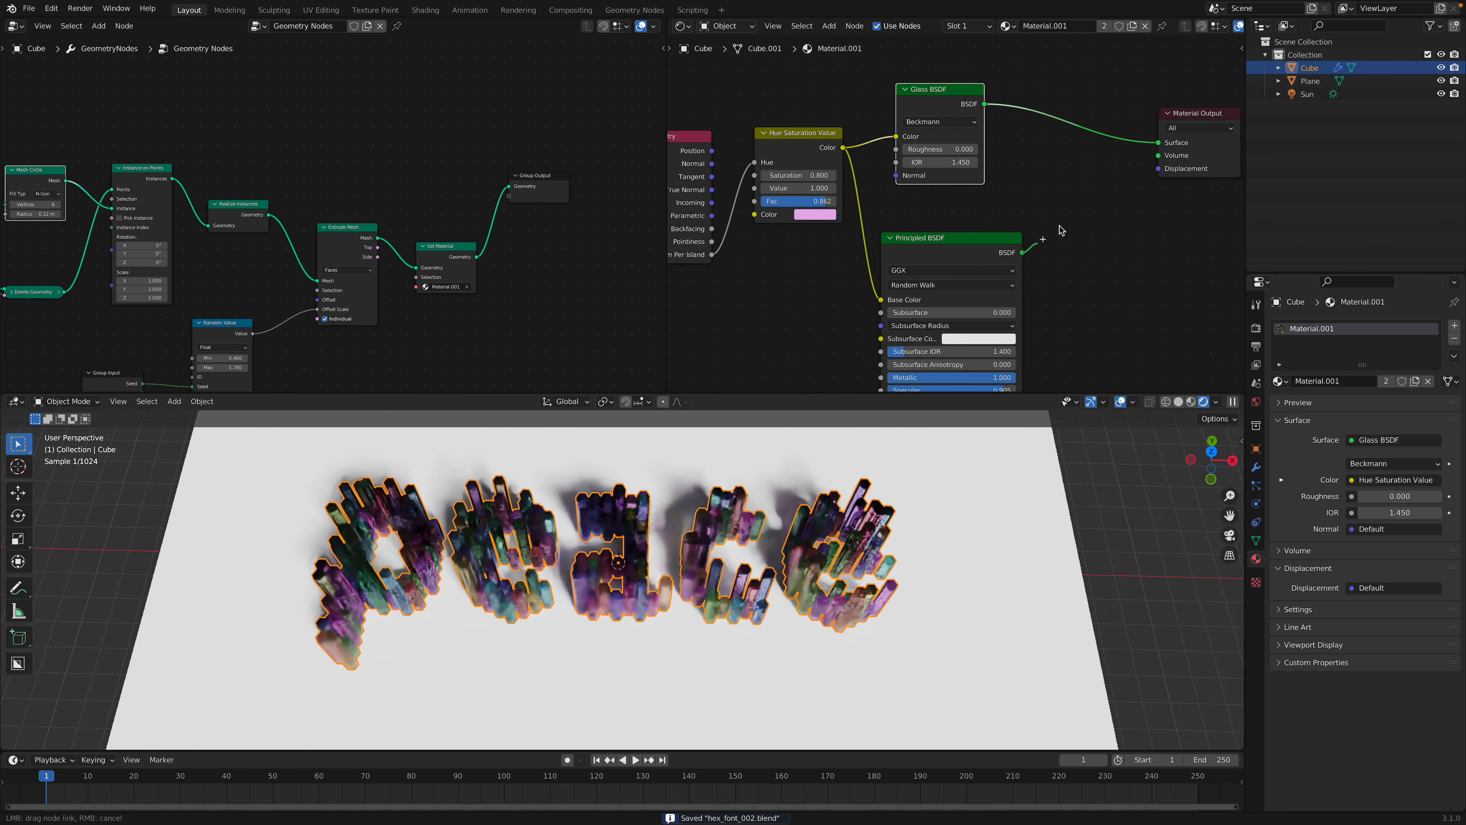
Connect the Principled BSDF to the Material Output's Surface and set its Metallic to 0.057 and Roughness to 0.500.
drag(1161, 141, 1160, 142)
drag(971, 236, 999, 204)
middle_drag(1021, 178, 1028, 75)
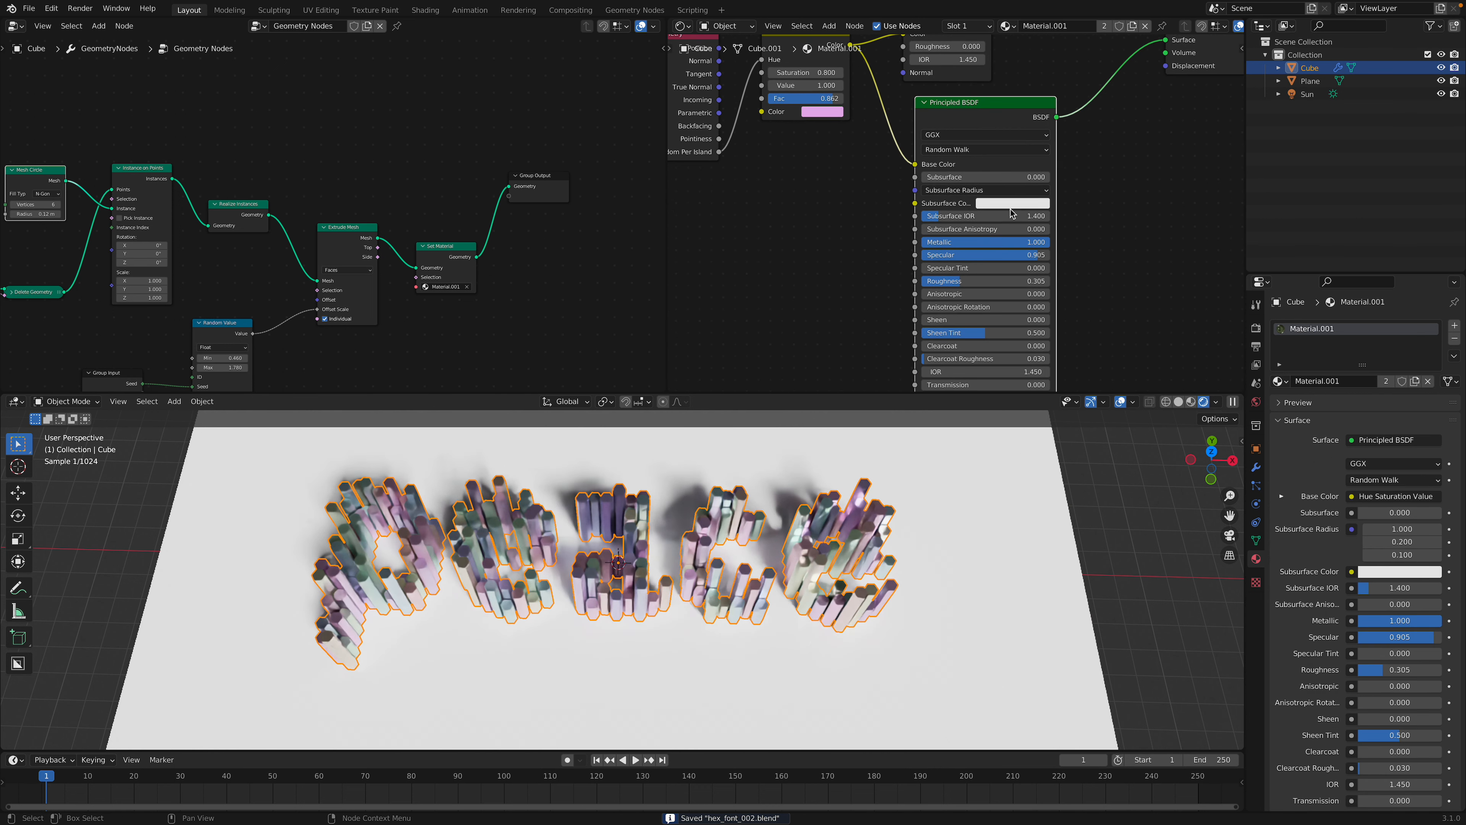
drag(999, 247, 968, 247)
drag(985, 242, 985, 282)
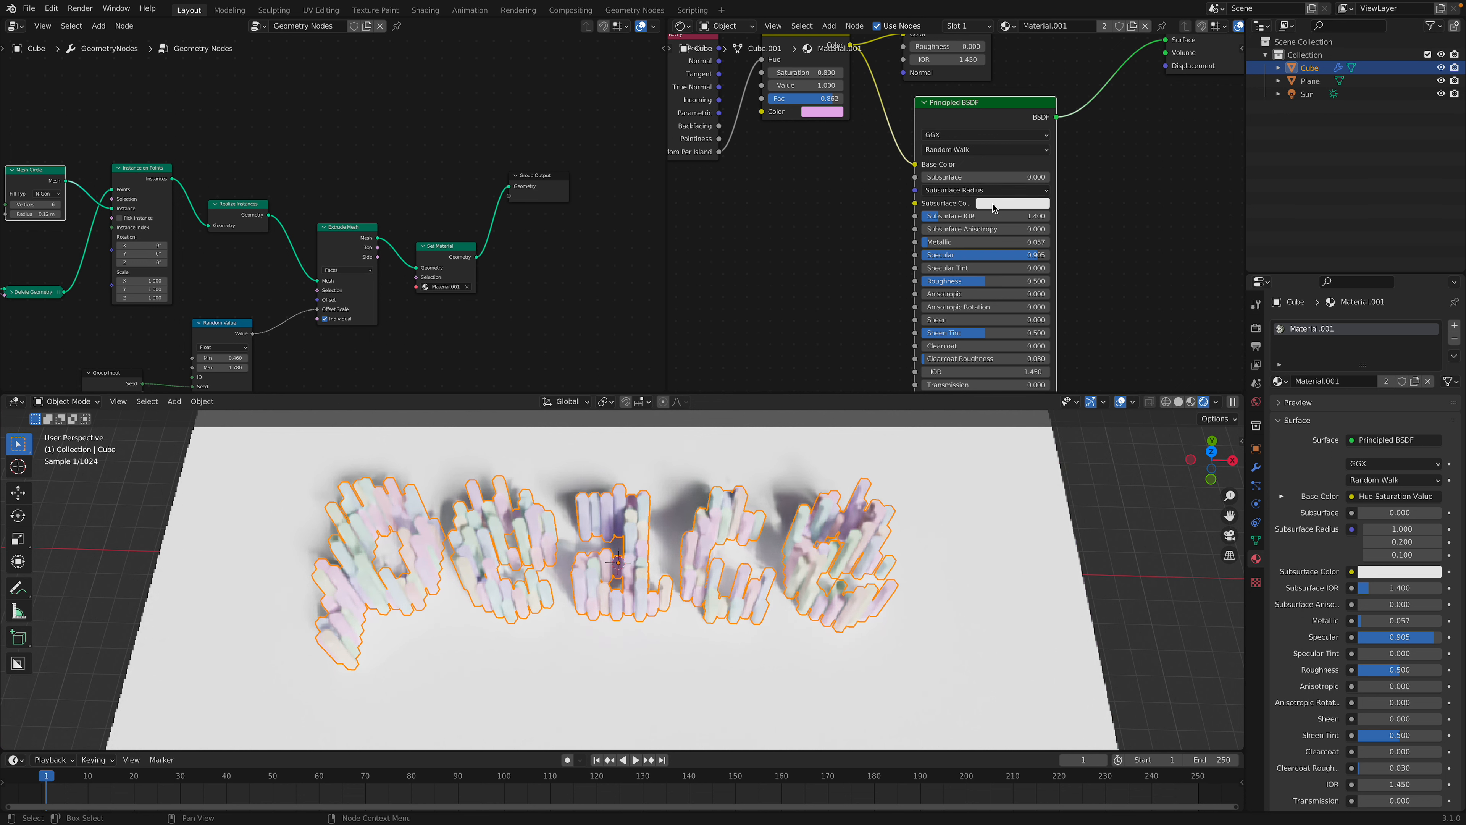
Change the Principled BSDF's Subsurface Color to a golden yellow.
click(993, 204)
drag(1017, 97, 1011, 91)
click(1170, 220)
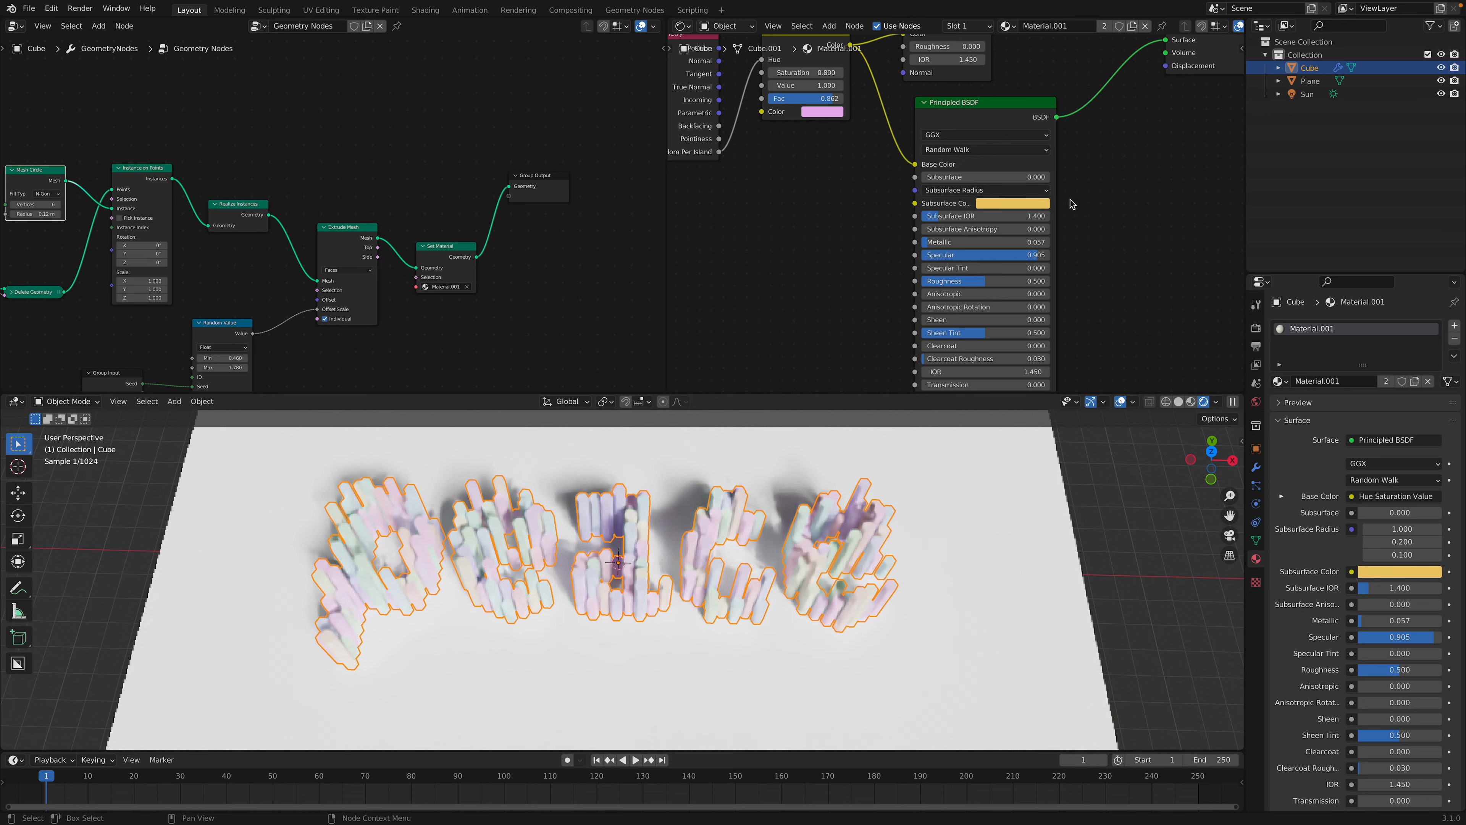
Disconnect the Hue Saturation Value node from the Principled BSDF's Base Color and set that color to bright yellow.
drag(915, 164, 885, 197)
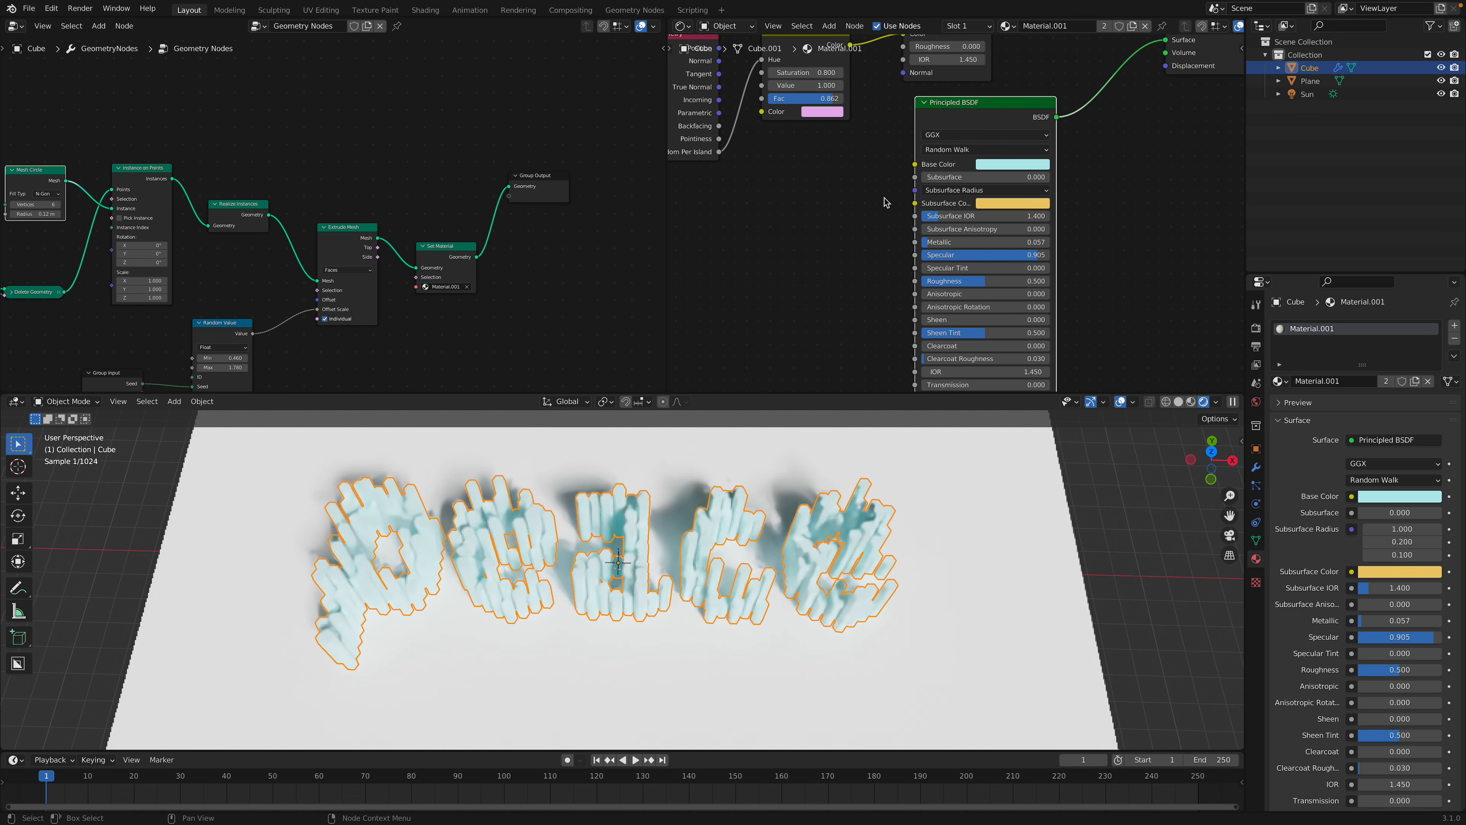
click(989, 165)
drag(1009, 216, 995, 249)
click(1126, 222)
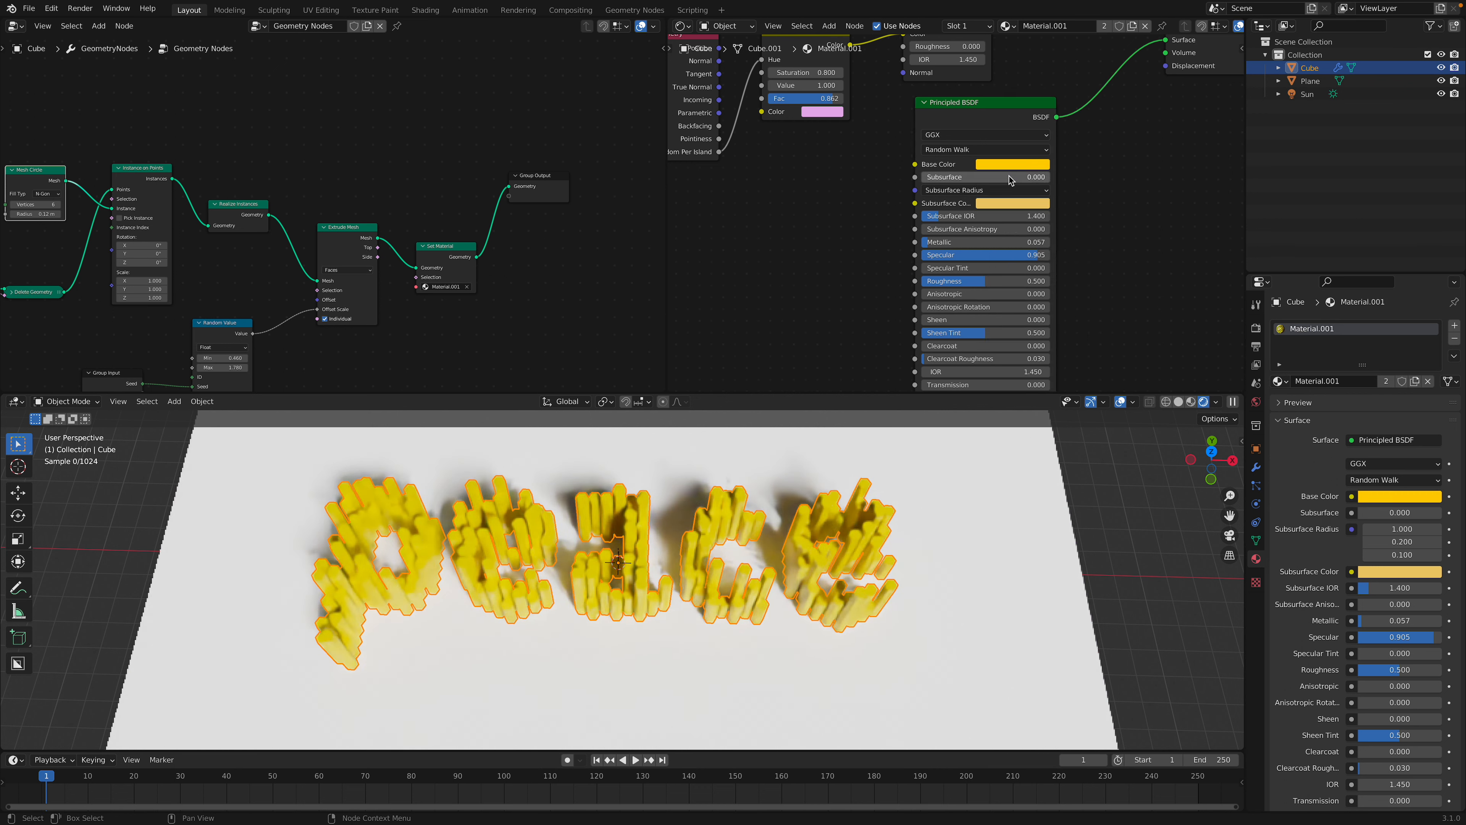
Set the Principled BSDF's Subsurface to 0.186 and deselect the text to view the result.
drag(1010, 181, 1033, 180)
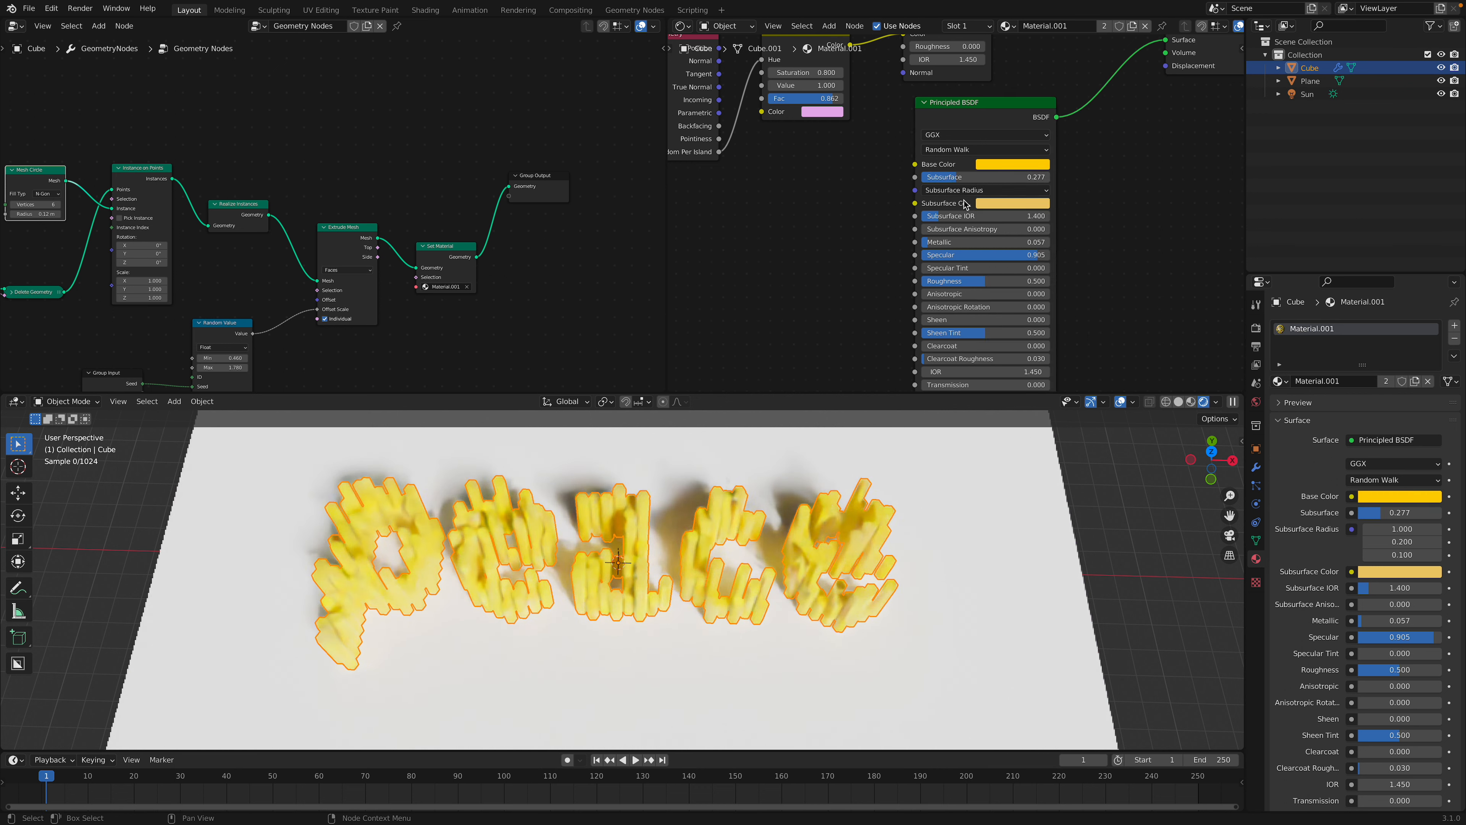
click(1152, 583)
middle_drag(1064, 577, 1055, 575)
Duplicate the Hue Saturation Value node below the original, feed Random Per Island into its Value, and set its Color to bright yellow.
middle_drag(870, 205, 904, 256)
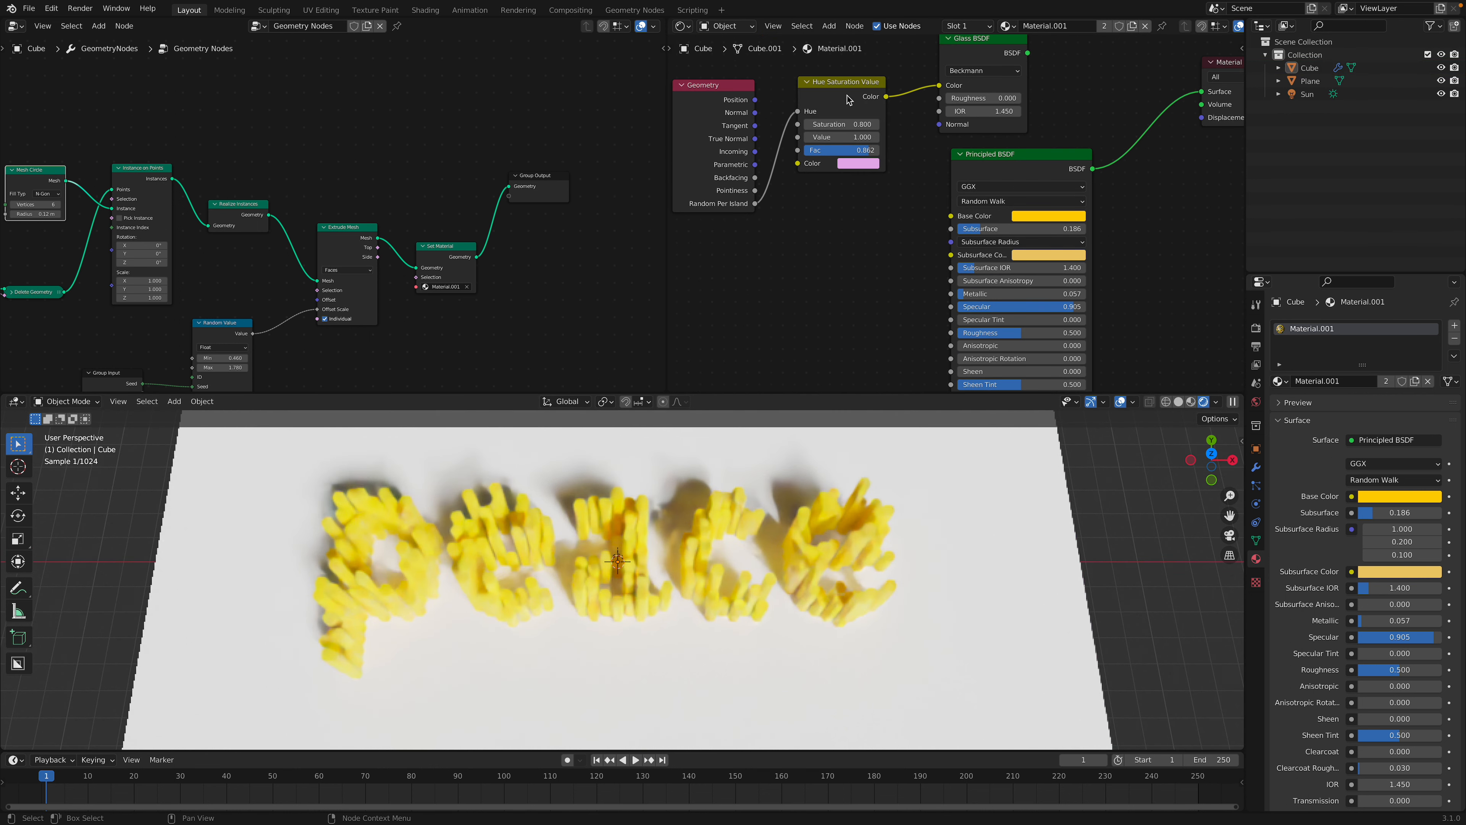
drag(848, 99, 852, 84)
key(shift+d)
click(846, 226)
drag(789, 246, 798, 269)
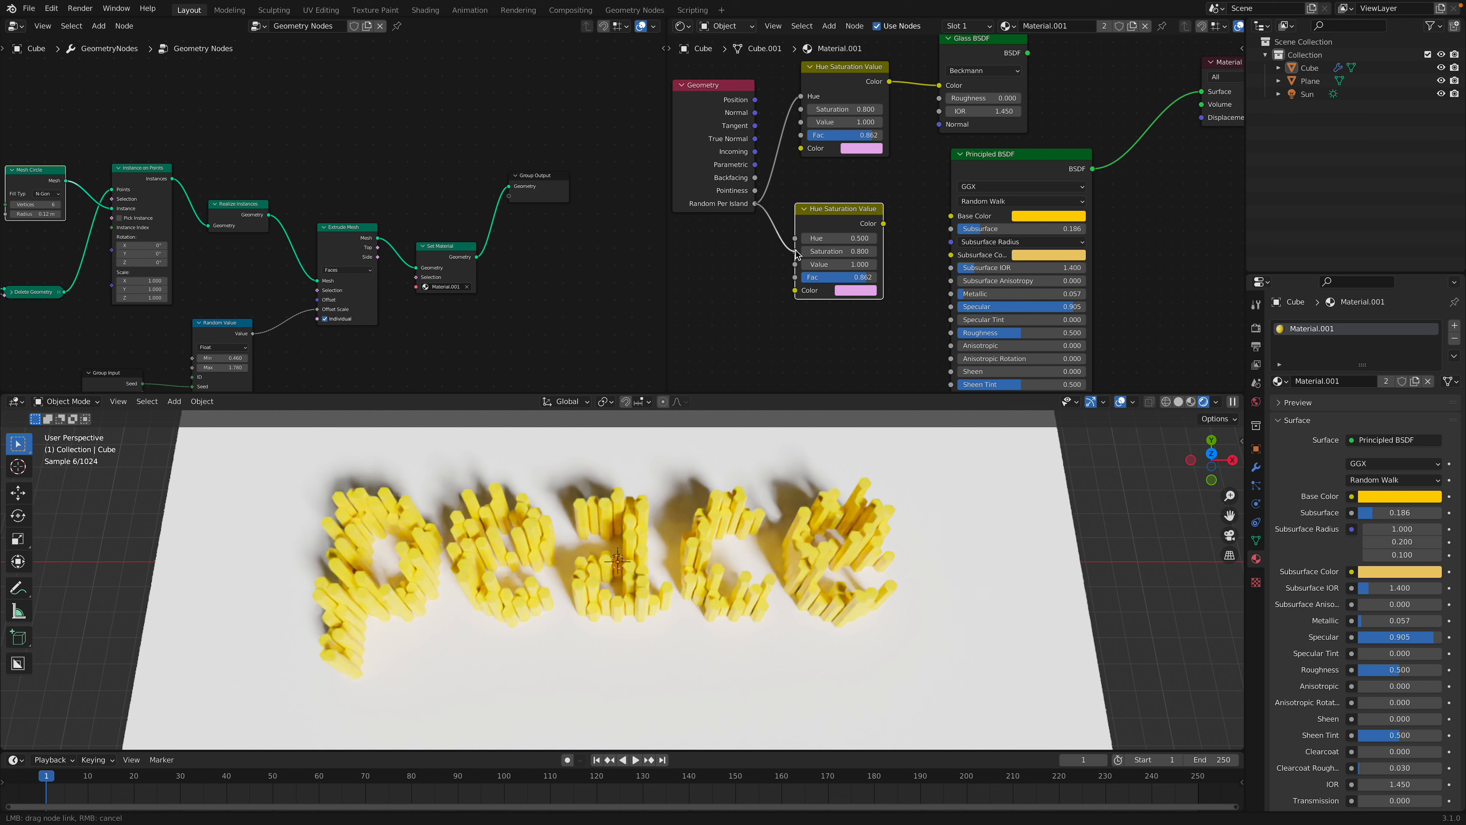
drag(796, 265, 796, 264)
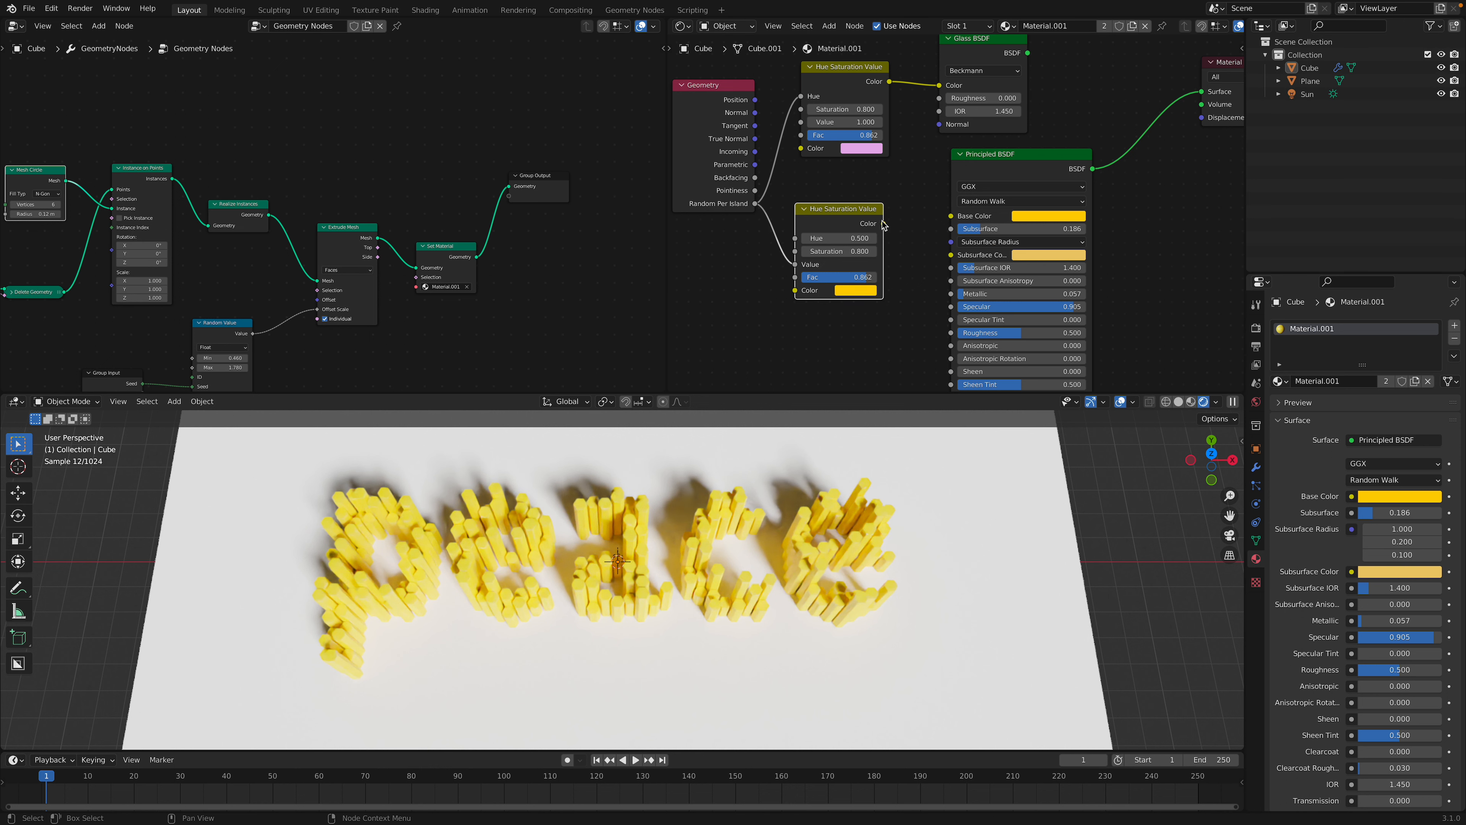
Connect the duplicated Hue Saturation Value node's Color to the Principled BSDF's Base Color and lower its Fac to 0.838.
drag(951, 220, 951, 216)
drag(839, 299, 907, 270)
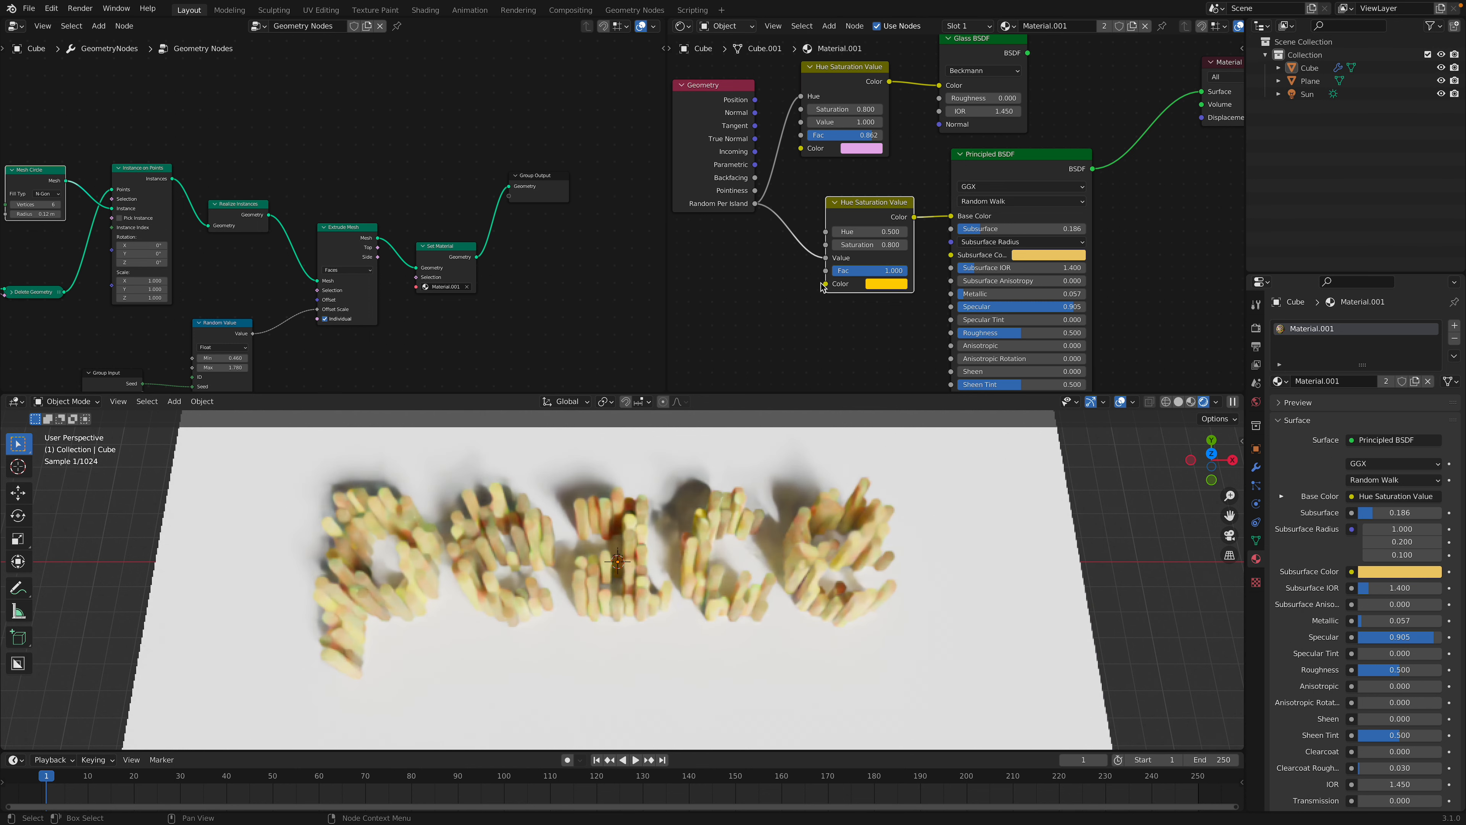
drag(900, 271, 889, 271)
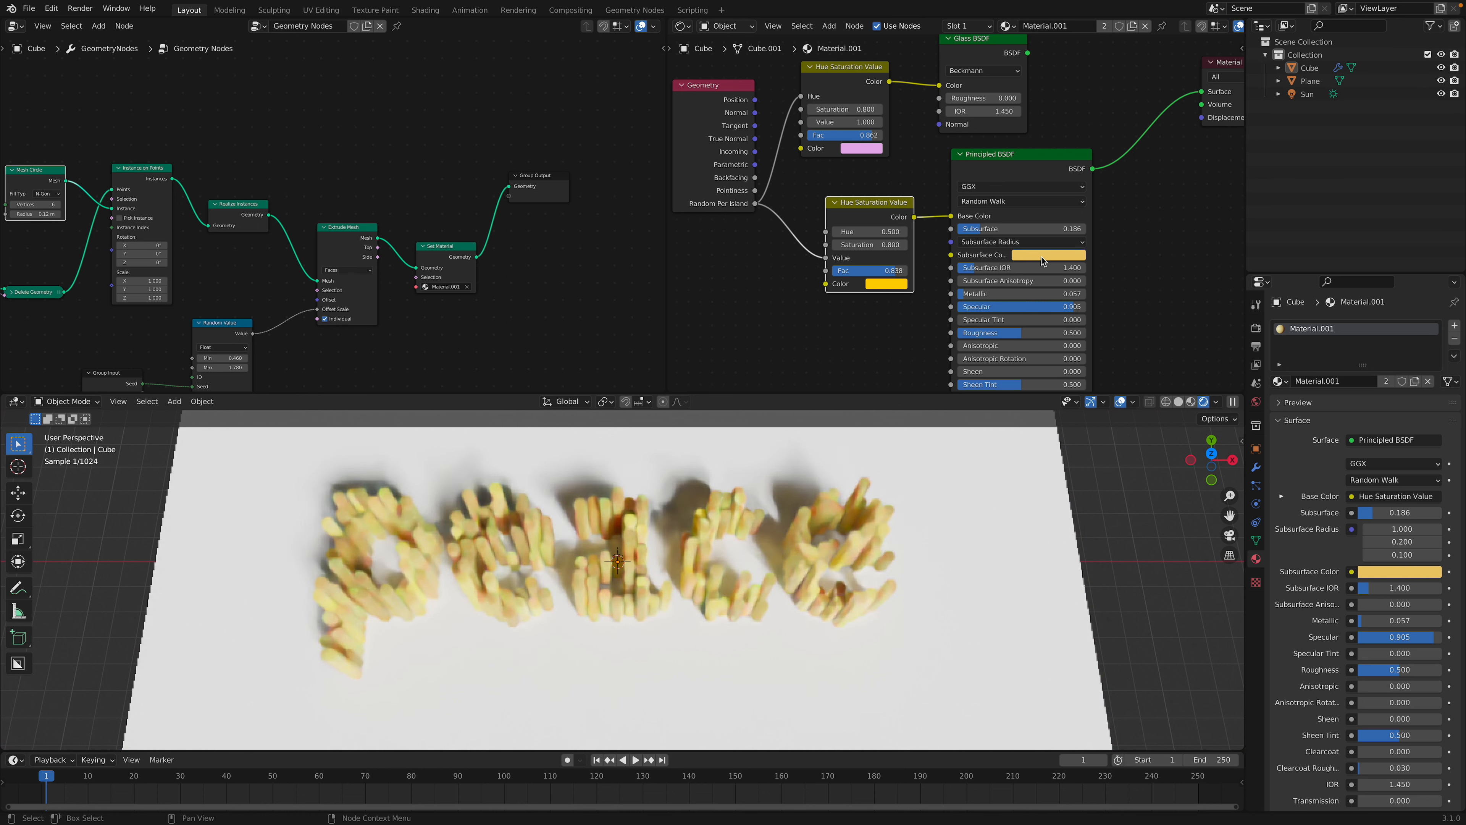
Set the Principled BSDF's Subsurface Color to dark orange and Subsurface to 0.348, and raise the duplicated Hue Saturation Value node's Fac to 1.000.
click(1042, 257)
drag(1047, 143, 1040, 154)
click(1114, 94)
drag(1117, 123, 1116, 122)
mouse_move(949, 217)
mouse_down()
mouse_move(951, 254)
mouse_move(1033, 233)
mouse_move(952, 219)
mouse_up()
mouse_move(897, 270)
mouse_down()
mouse_move(871, 270)
mouse_move(910, 271)
mouse_up()
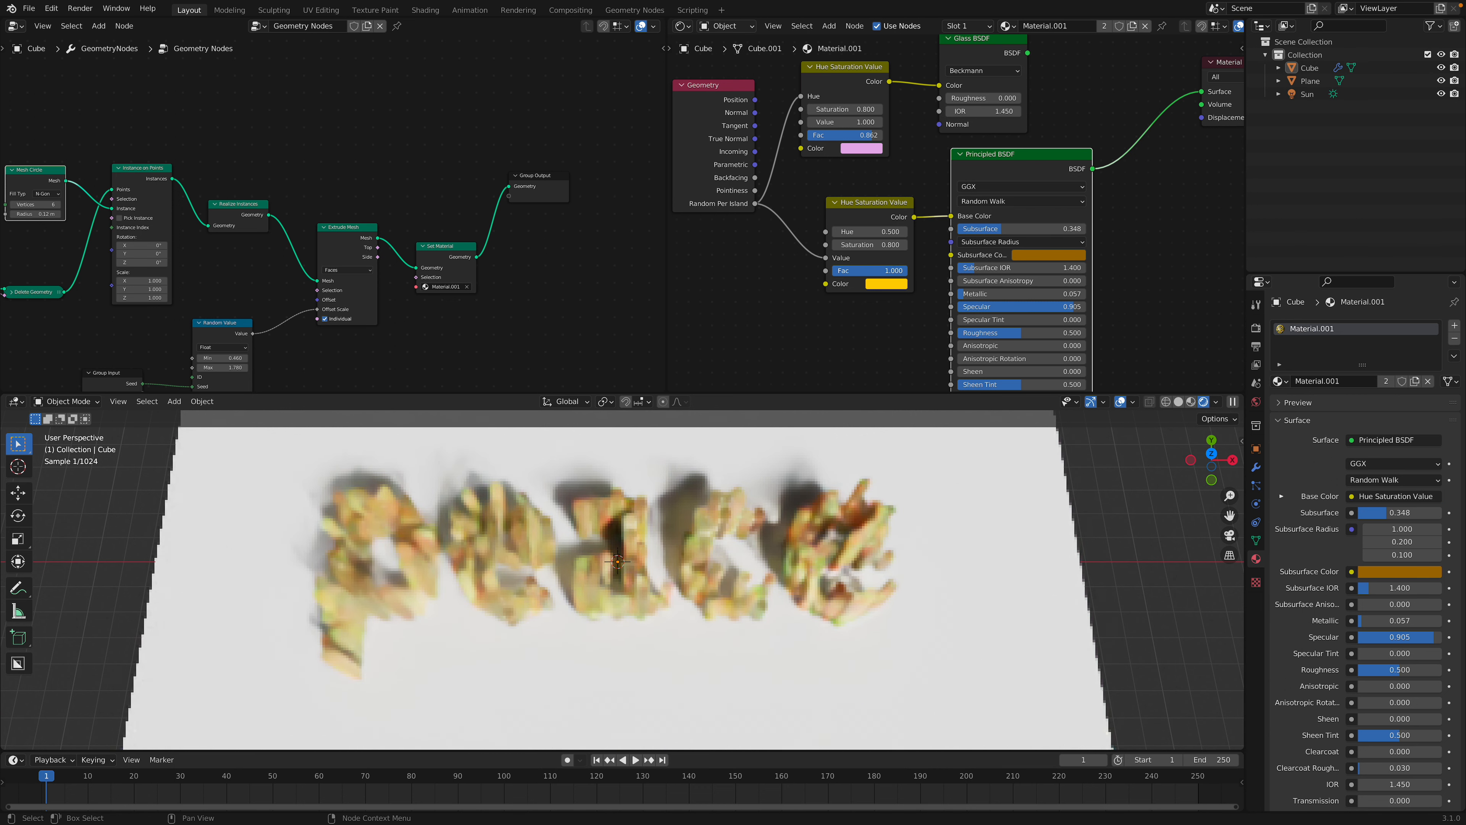
Change the lower Hue Saturation Value node's Color to salmon orange, and set Subsurface to 0.218, Metallic to 0.248 and Roughness to 0.287.
middle_drag(999, 562, 955, 539)
click(892, 287)
drag(907, 188, 911, 179)
drag(1019, 228, 1003, 227)
drag(996, 294, 994, 342)
Select the Sun and rotate it freely to about X -347°, Y -31.6°, Z 298°.
middle_drag(1025, 452, 1016, 491)
click(1296, 96)
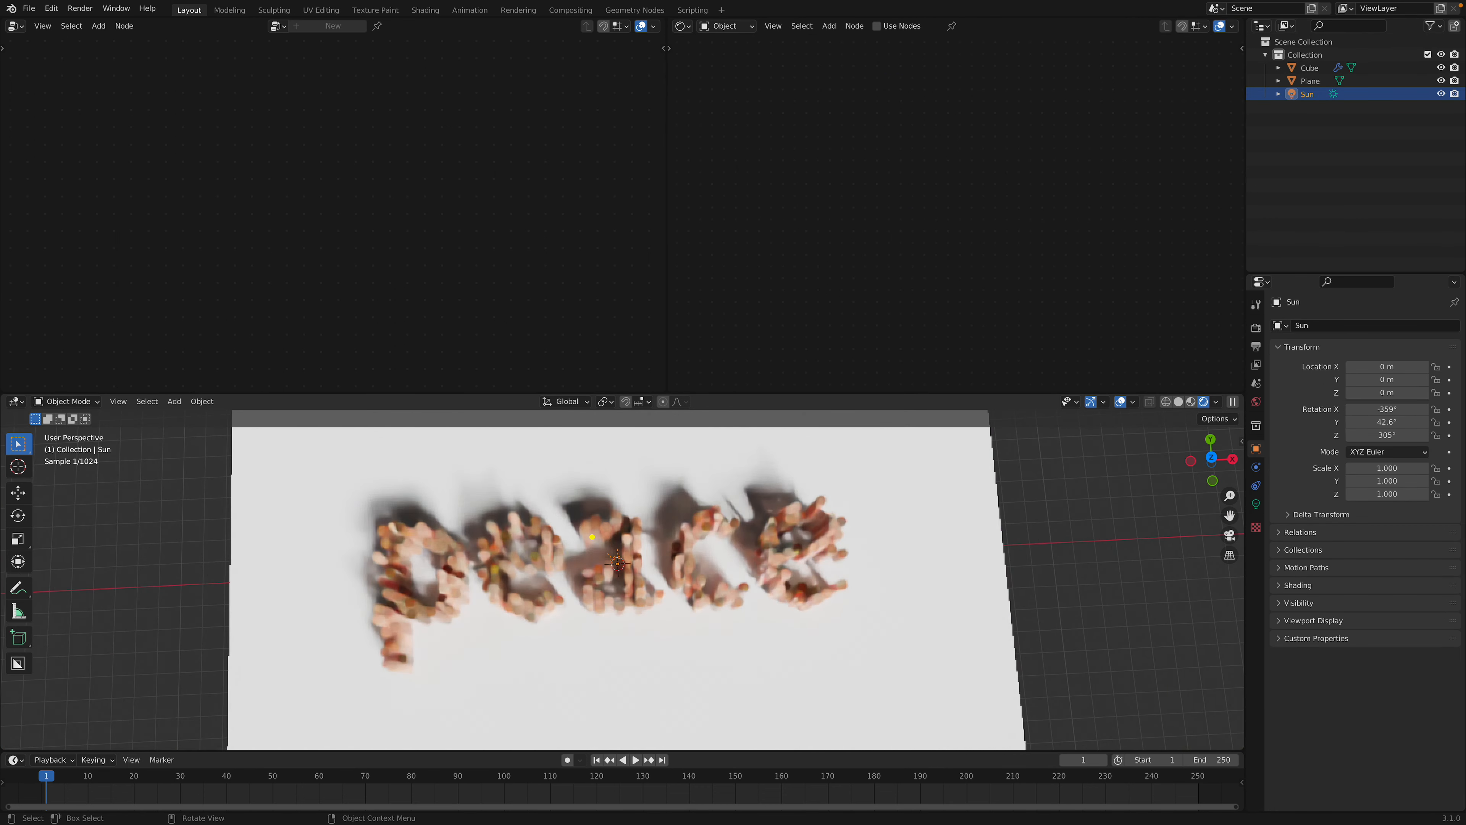
key(r)
key(r)
click(986, 484)
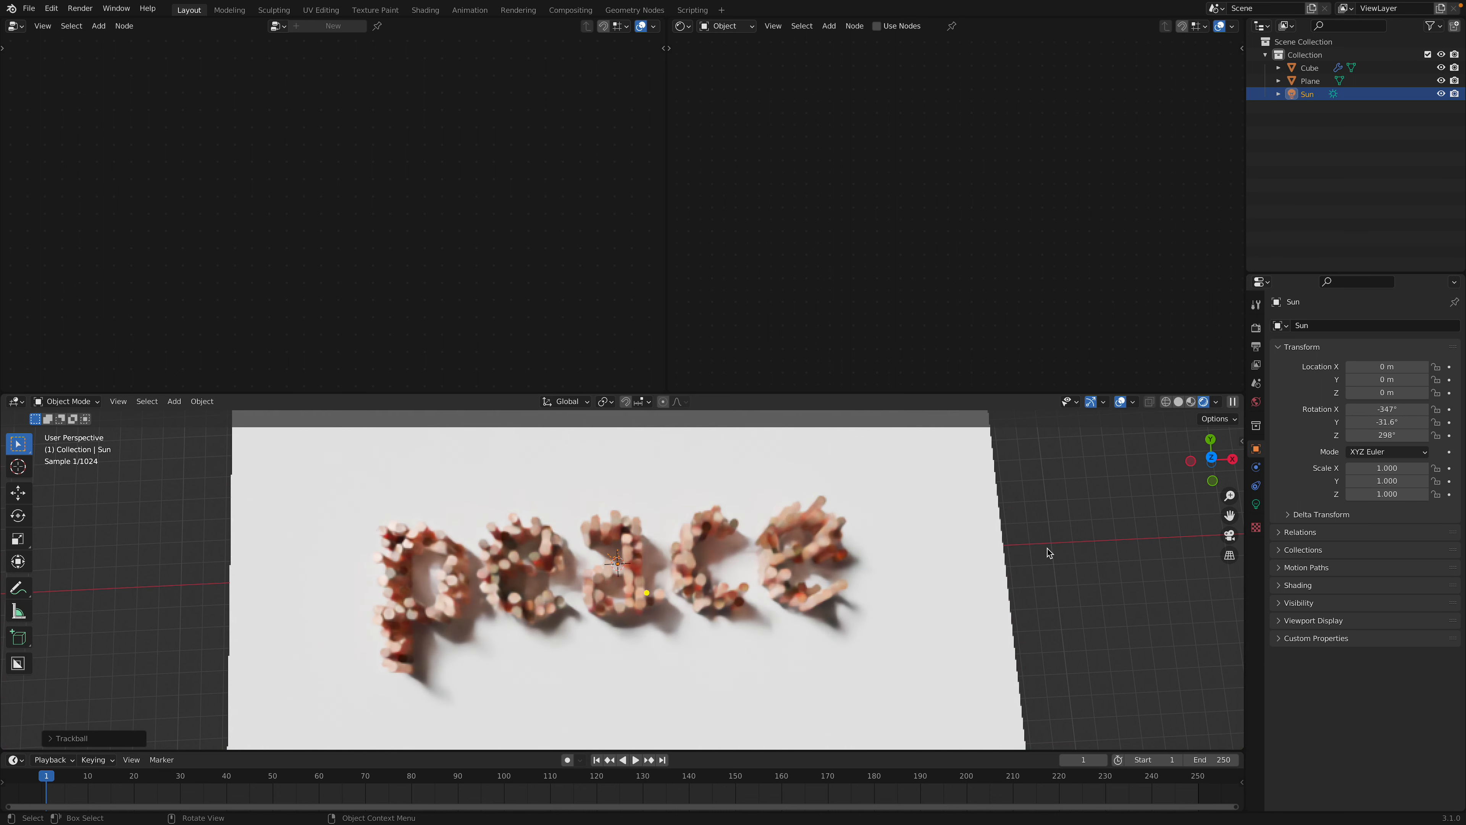
In an enlarged top view, rotate the Sun freely to about X -358°, Y -49.4°, Z 305°, and save the file.
click(1216, 459)
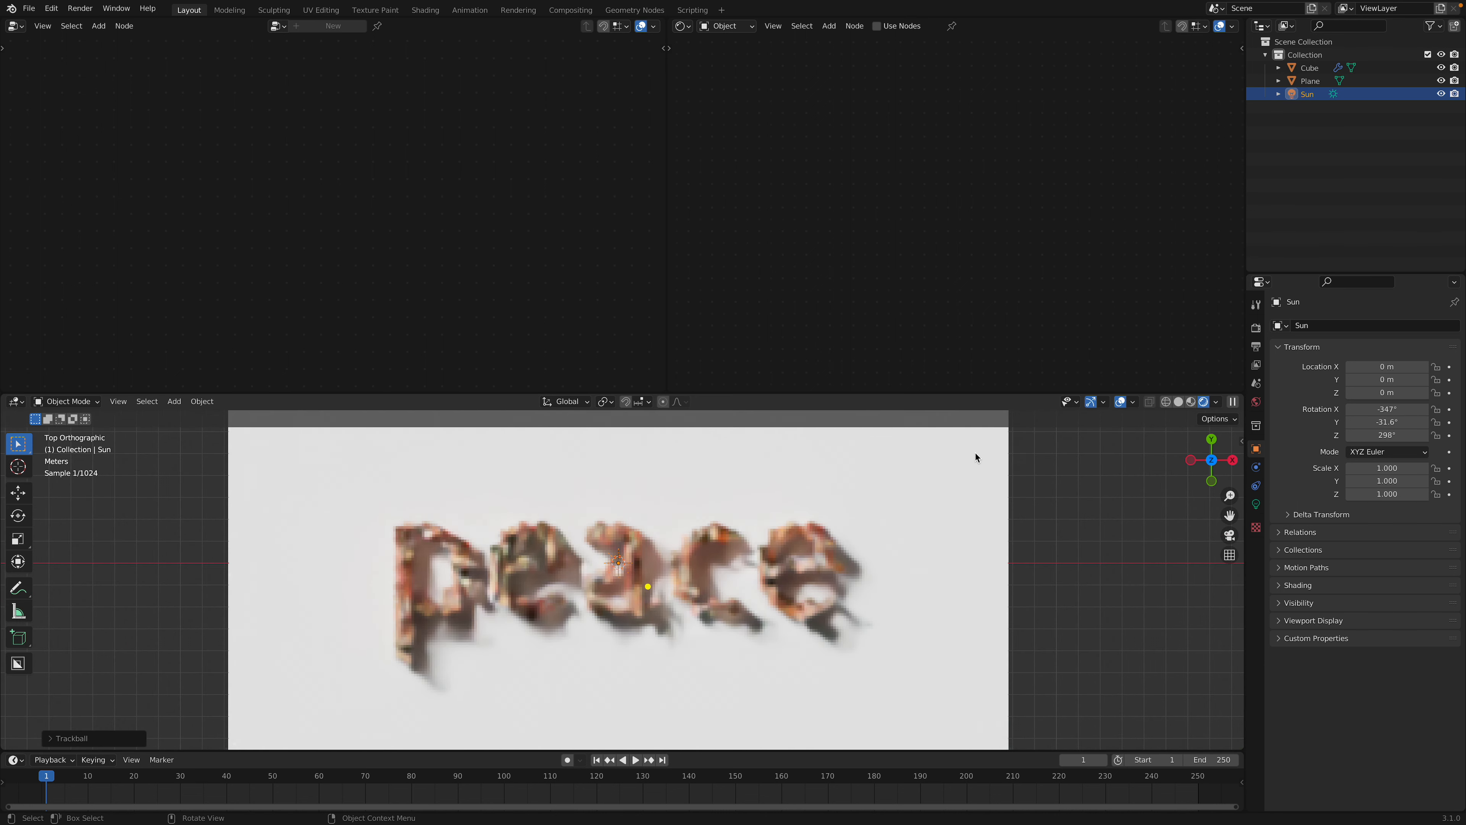
drag(916, 395, 921, 238)
scroll(920, 336, up, 2)
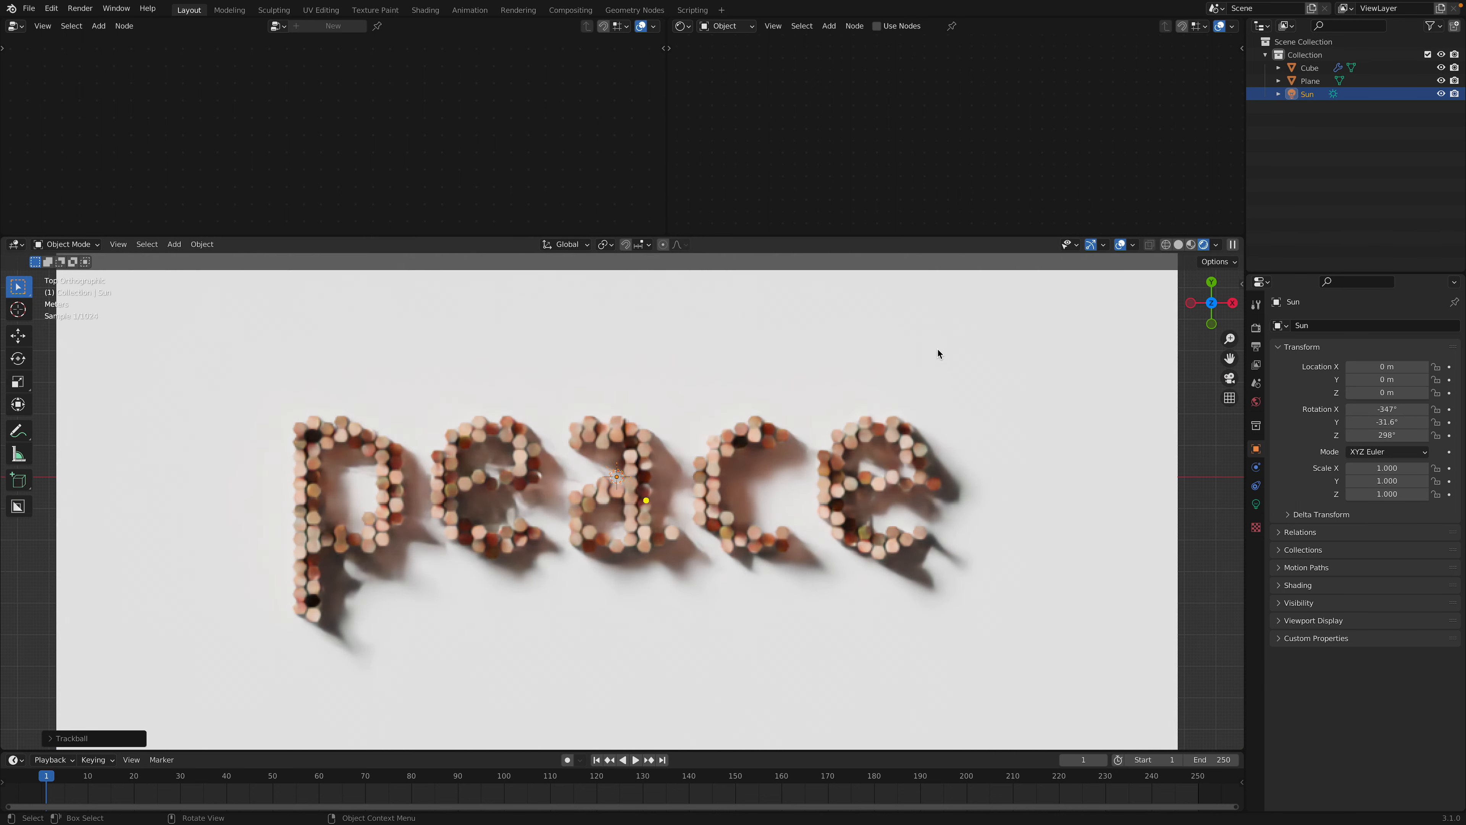
key(r)
key(r)
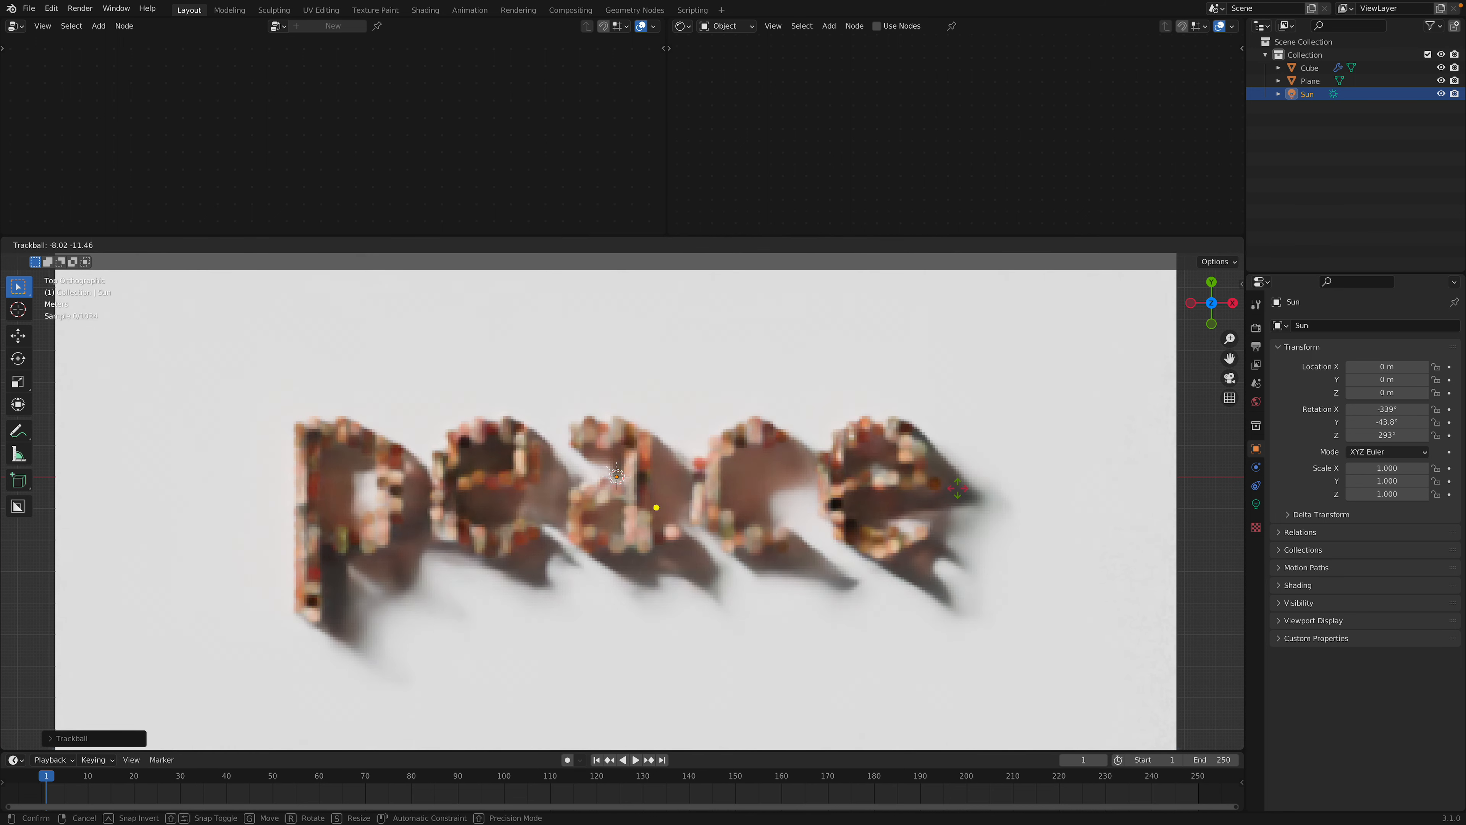
click(963, 481)
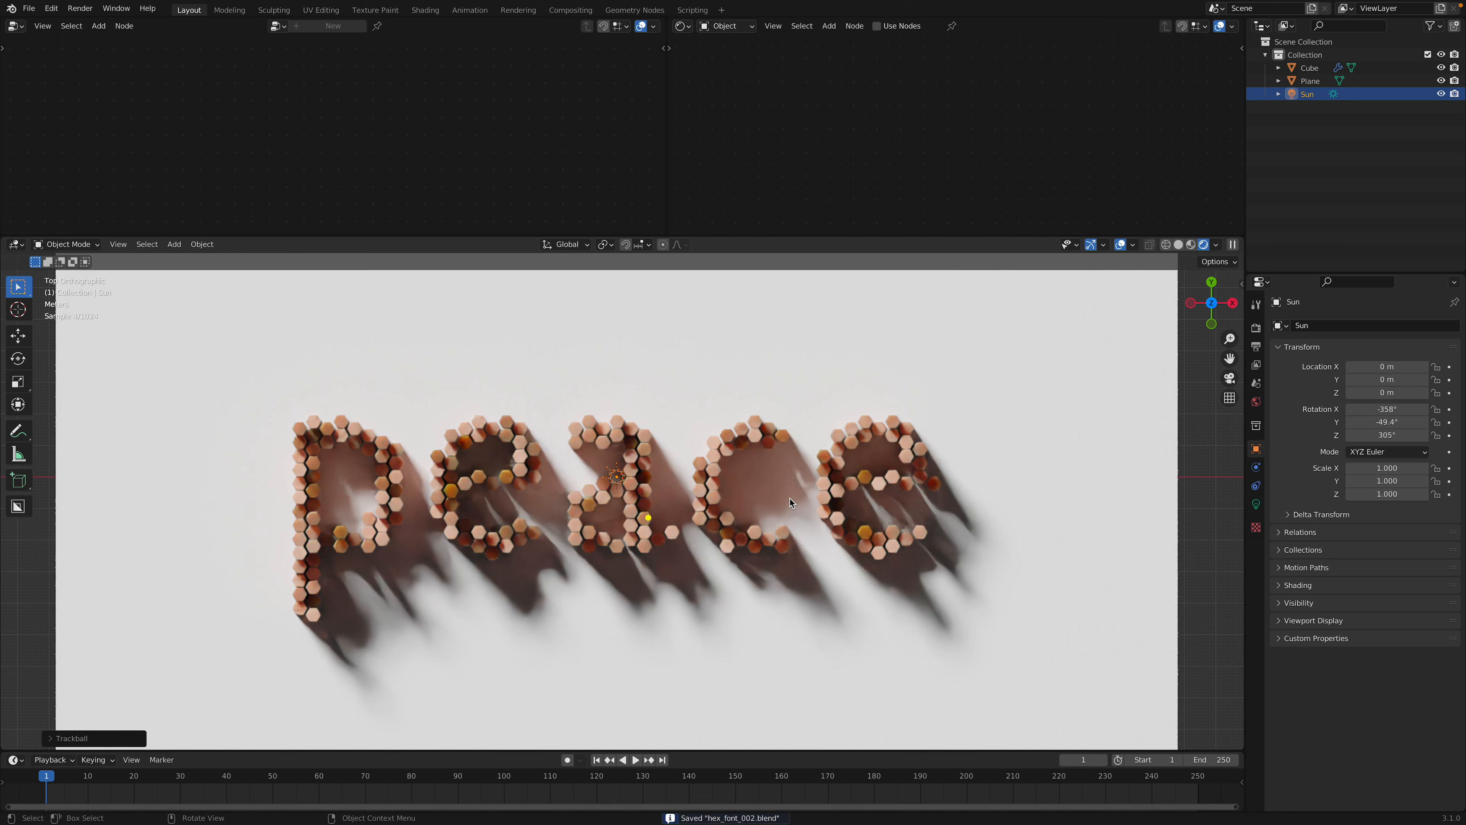
middle_drag(788, 485, 786, 438)
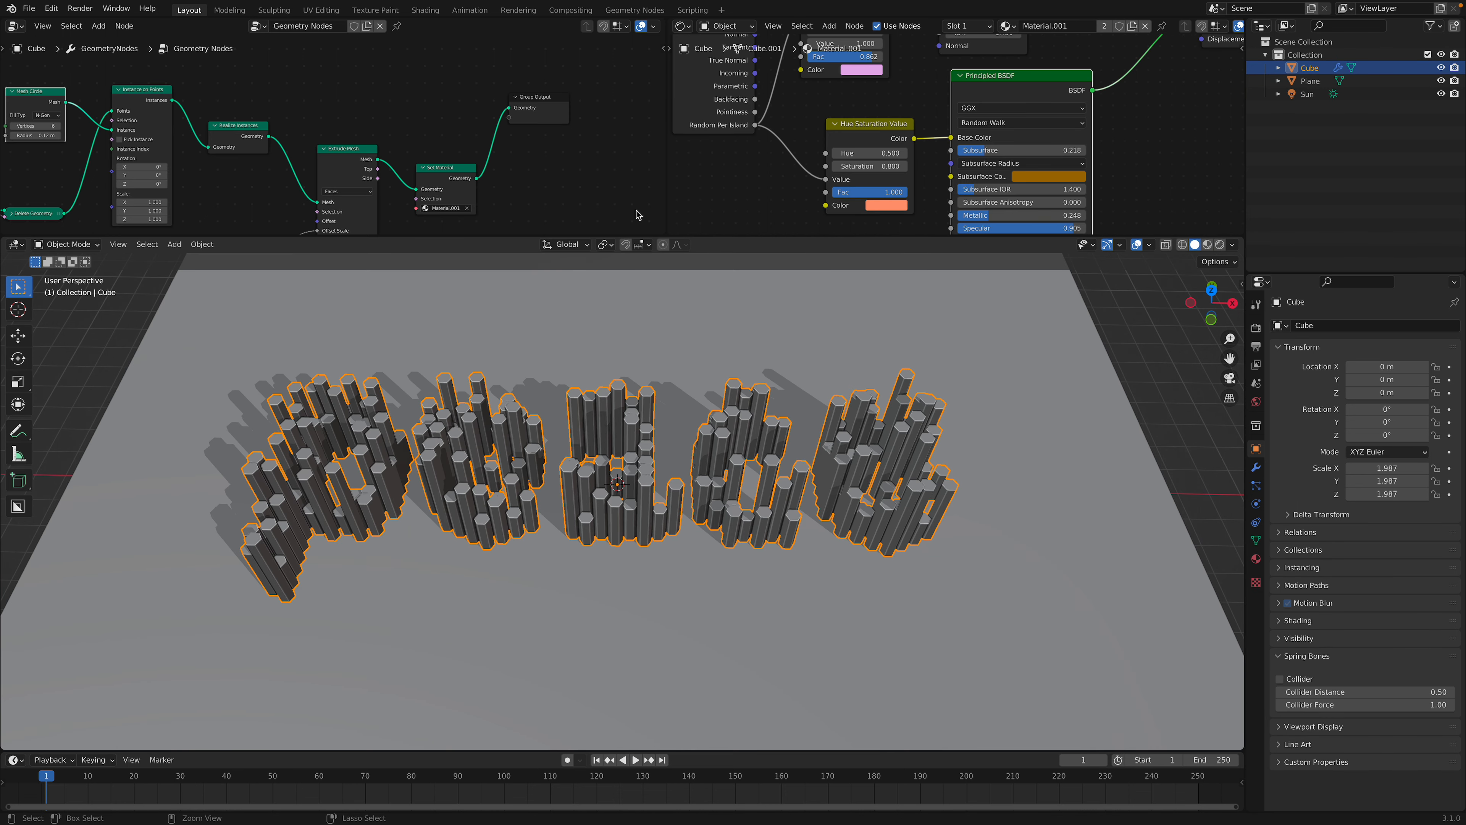
key(ctrl+s)
Make the node editors taller, widen the geometry node editor, and bring its String to Curves node into view.
drag(713, 236, 698, 370)
drag(668, 212, 914, 200)
middle_drag(846, 183, 900, 104)
scroll(855, 95, up, 3)
drag(791, 81, 707, 128)
middle_drag(459, 122, 764, 231)
scroll(380, 165, up, 2)
middle_drag(380, 166, 549, 217)
middle_drag(81, 183, 613, 265)
scroll(613, 265, down, 1)
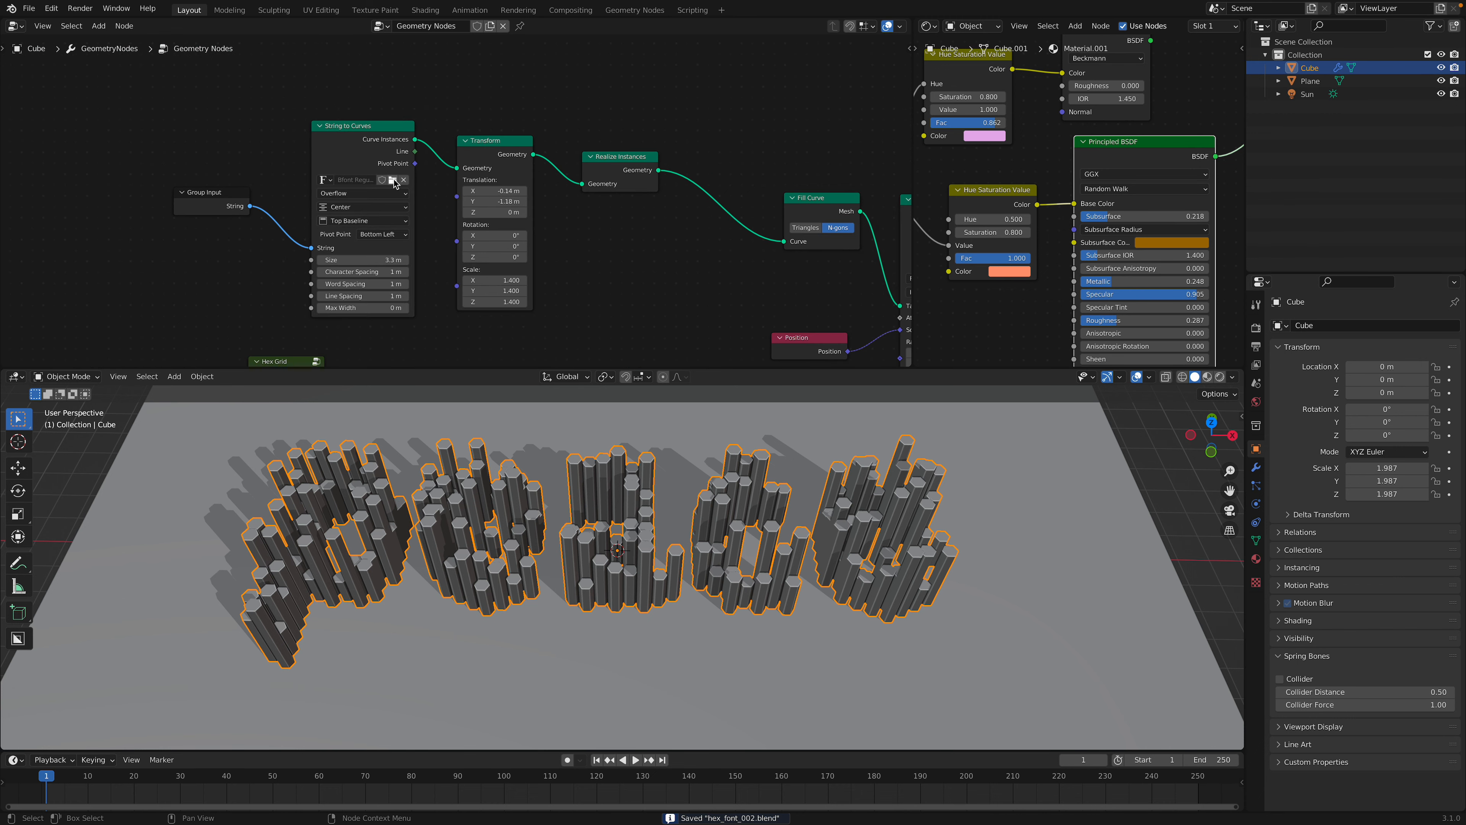
Load the Futura Bold font from the futura folder in _FONT into the String to Curves node.
click(393, 181)
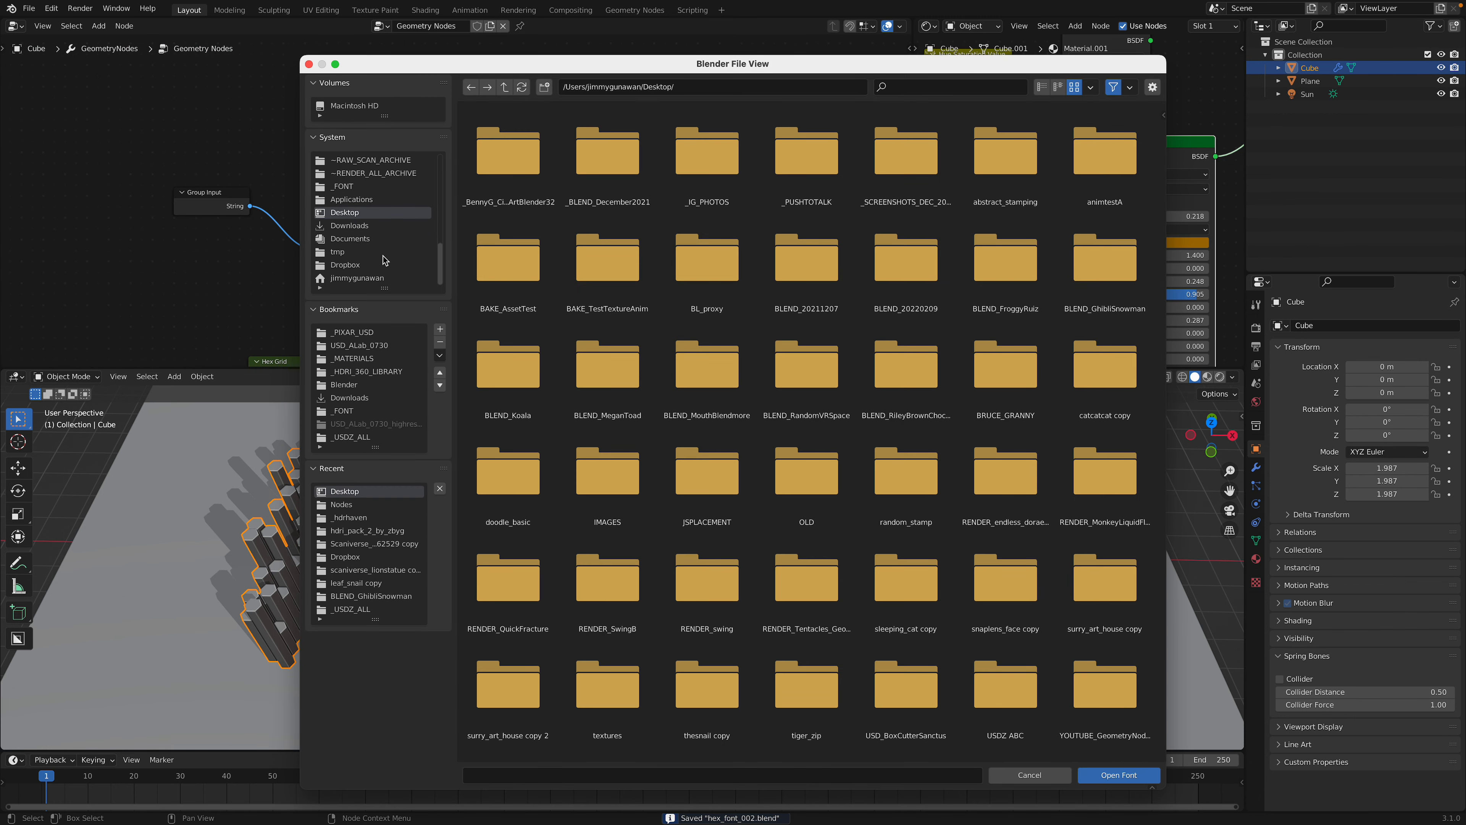
click(358, 411)
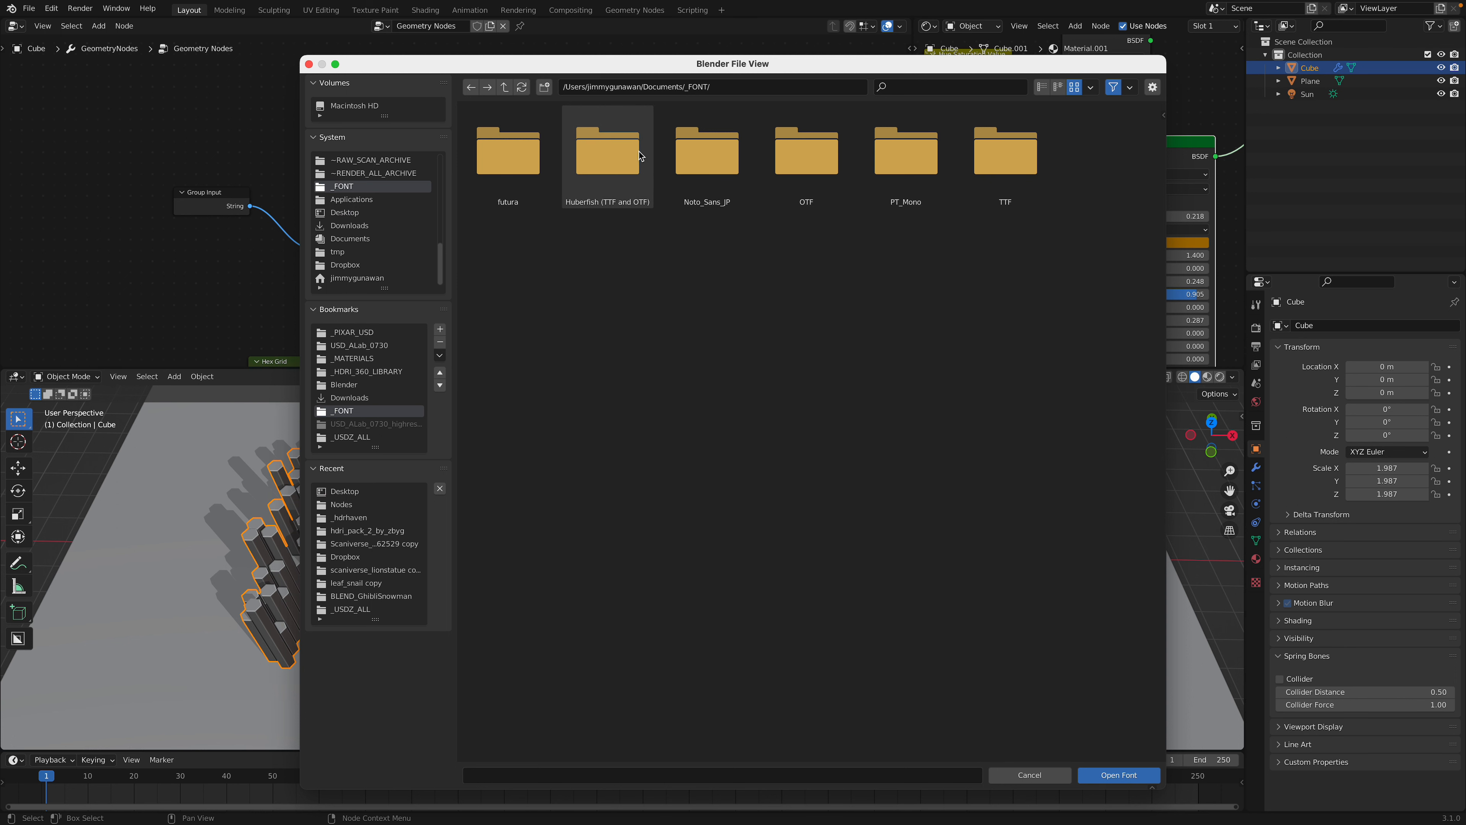
double_click(619, 161)
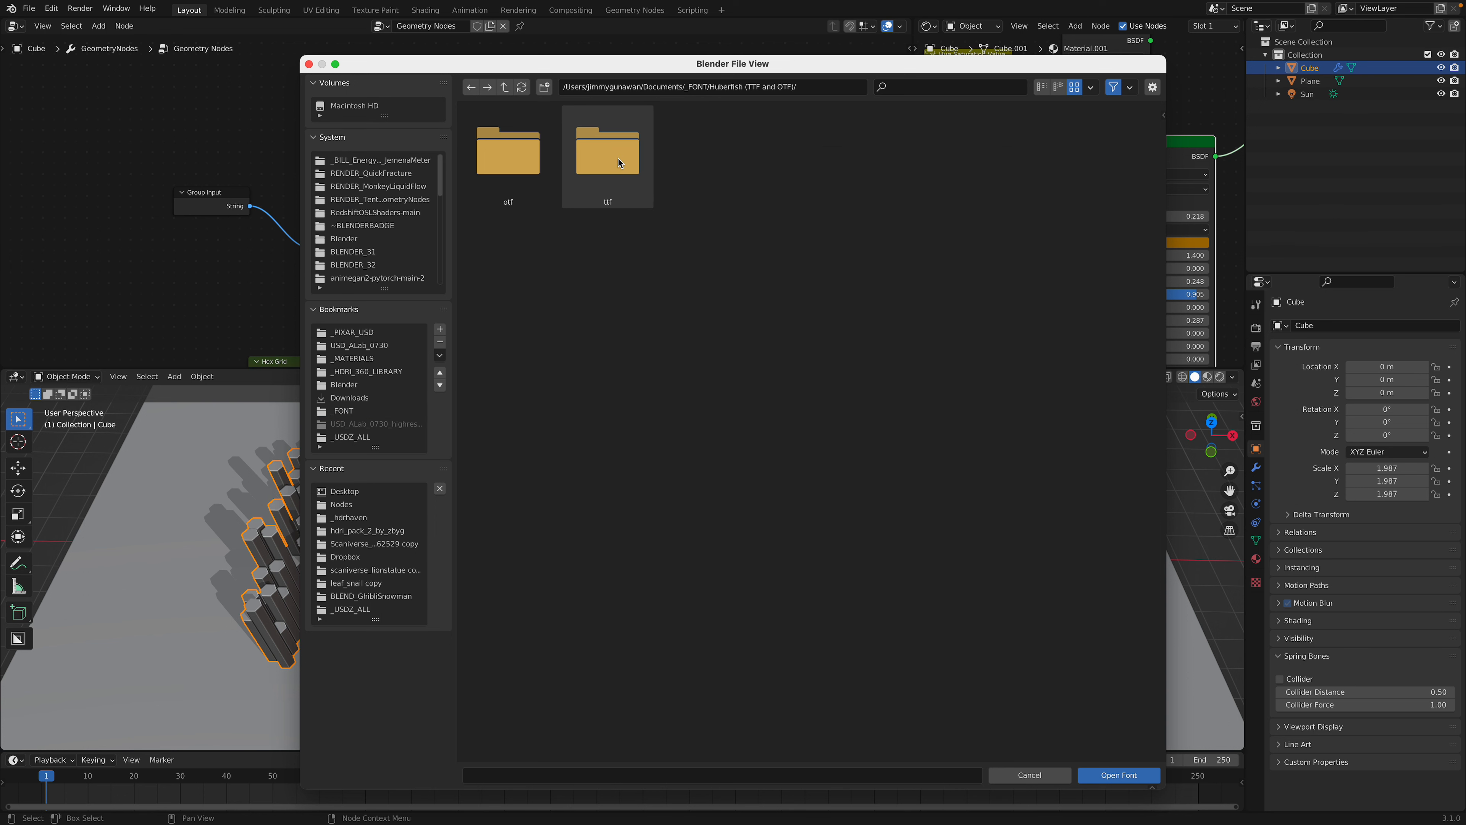
double_click(619, 163)
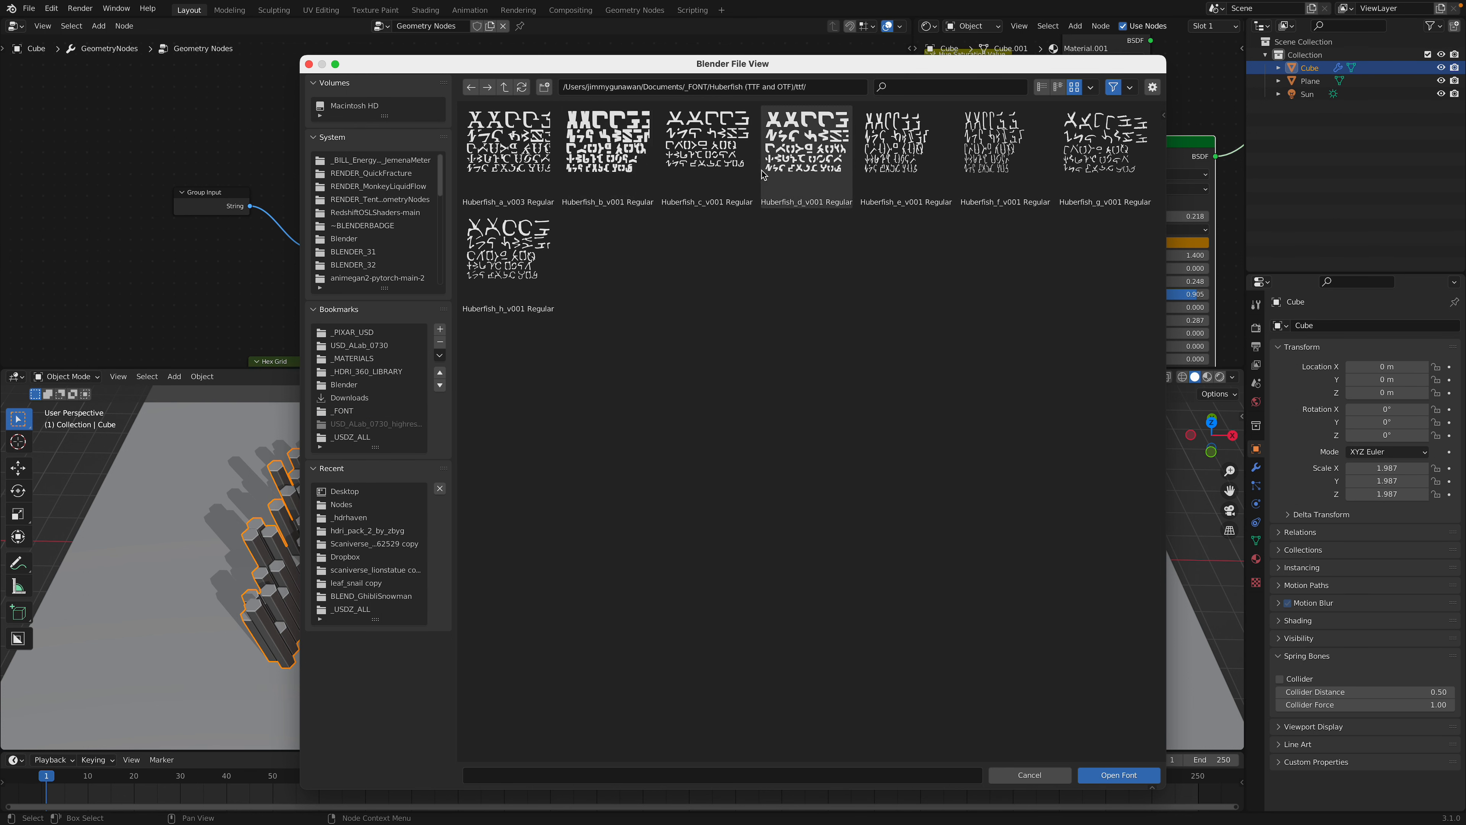
click(472, 87)
click(472, 87)
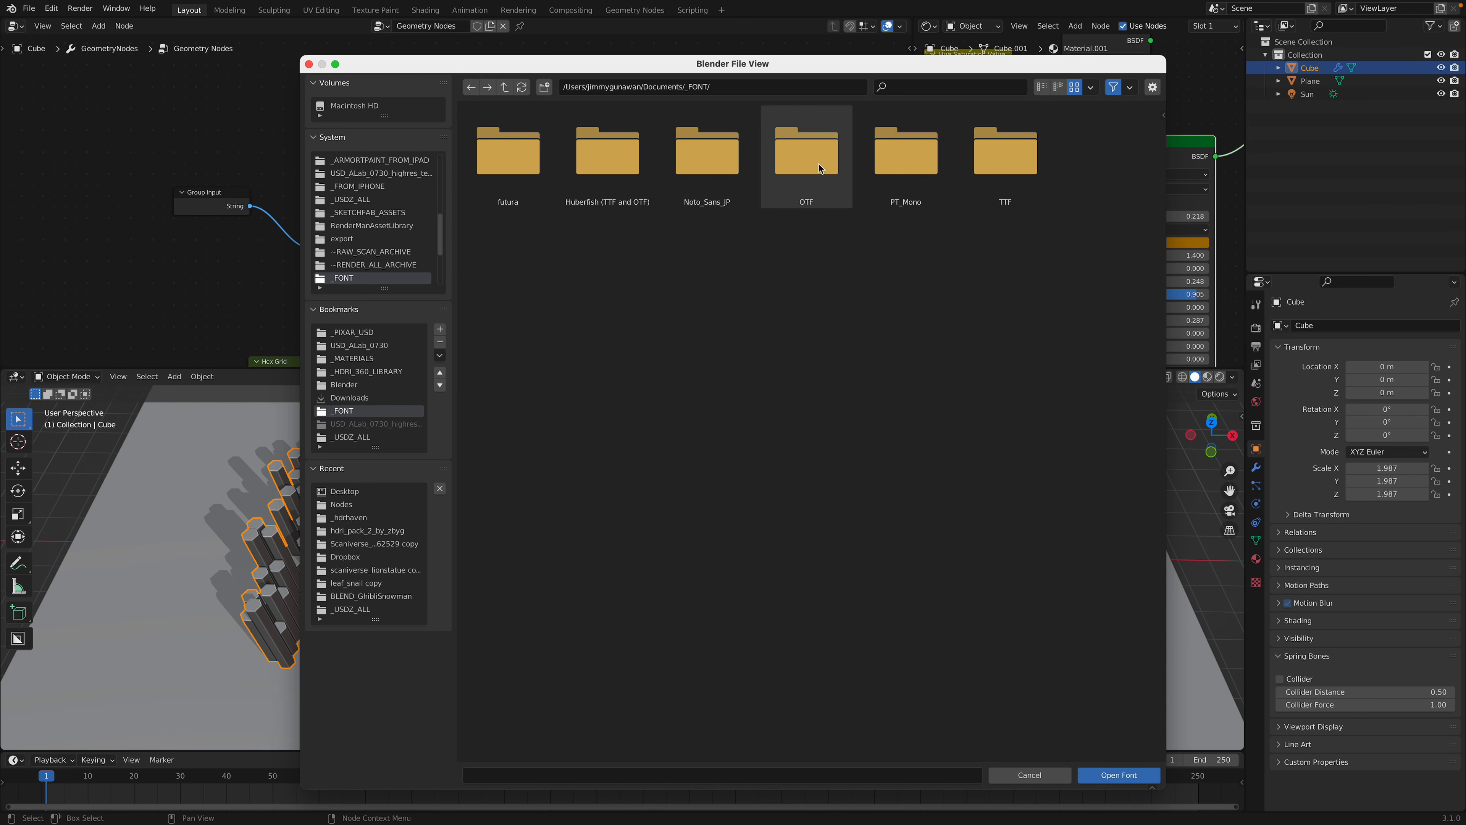
double_click(517, 173)
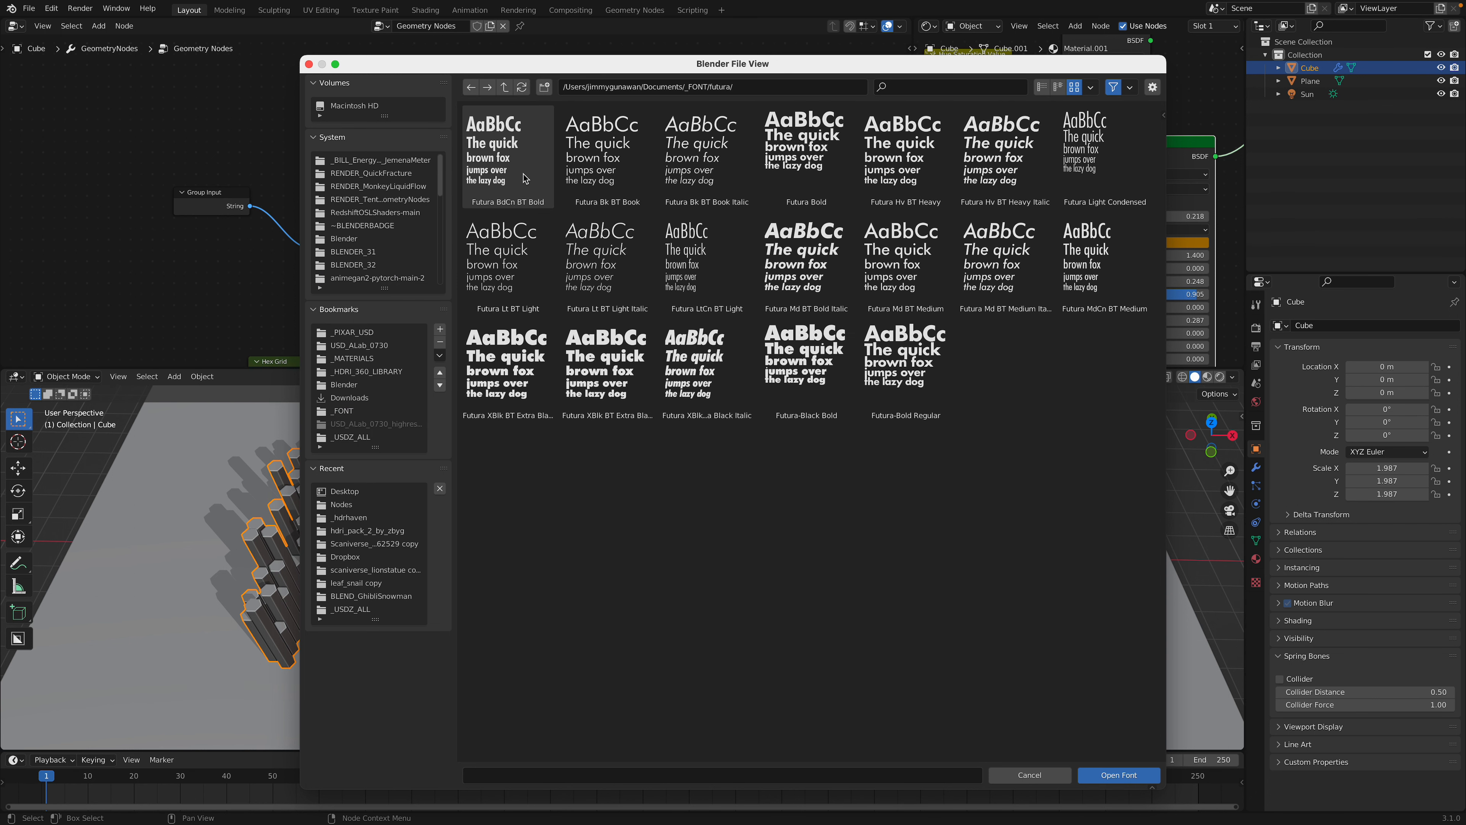
double_click(815, 161)
Switch the viewport to rendered shading and deselect the text to preview the new font.
middle_drag(661, 627, 669, 628)
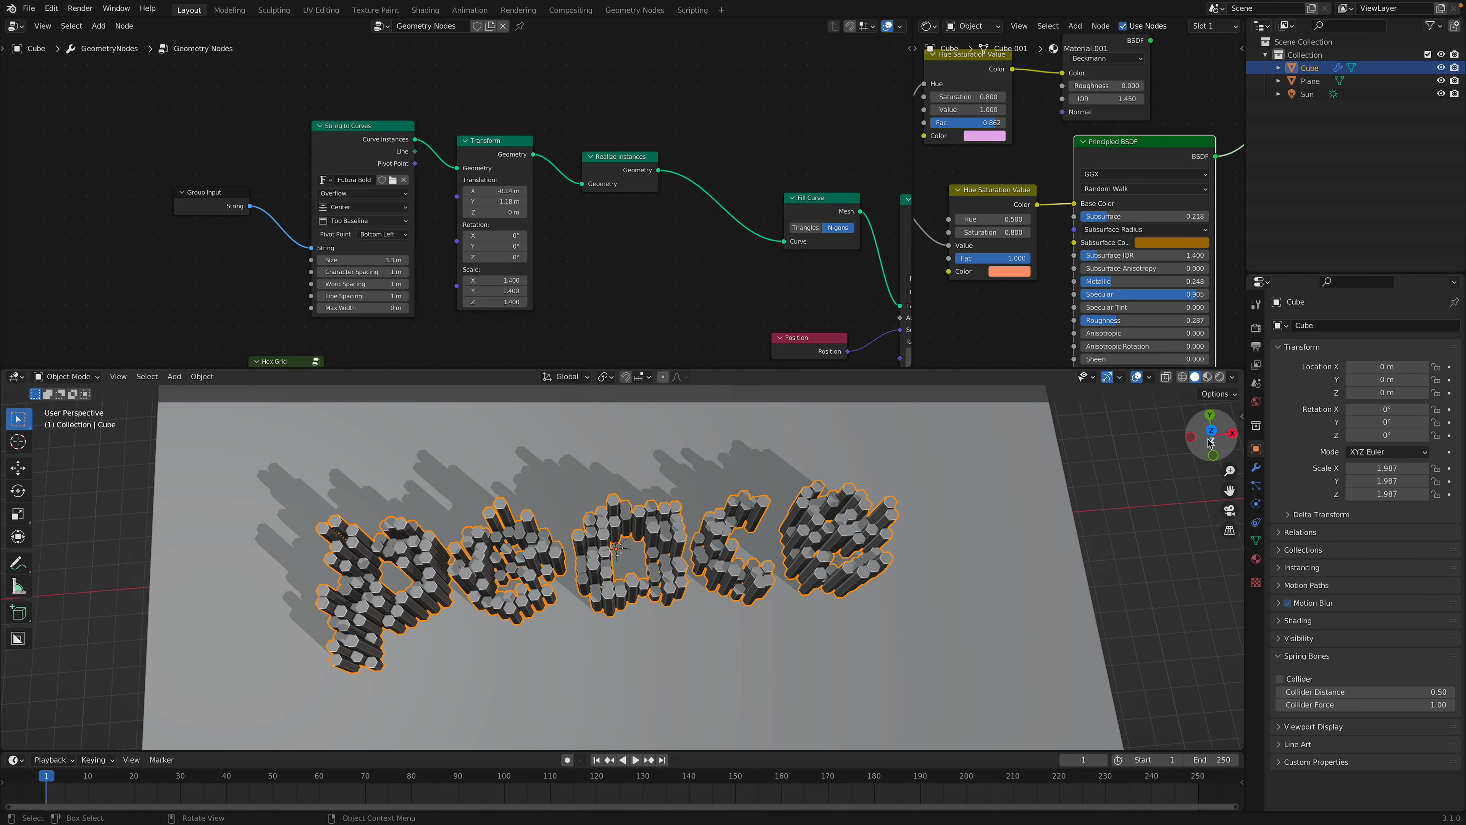
click(1211, 431)
middle_drag(697, 516, 697, 445)
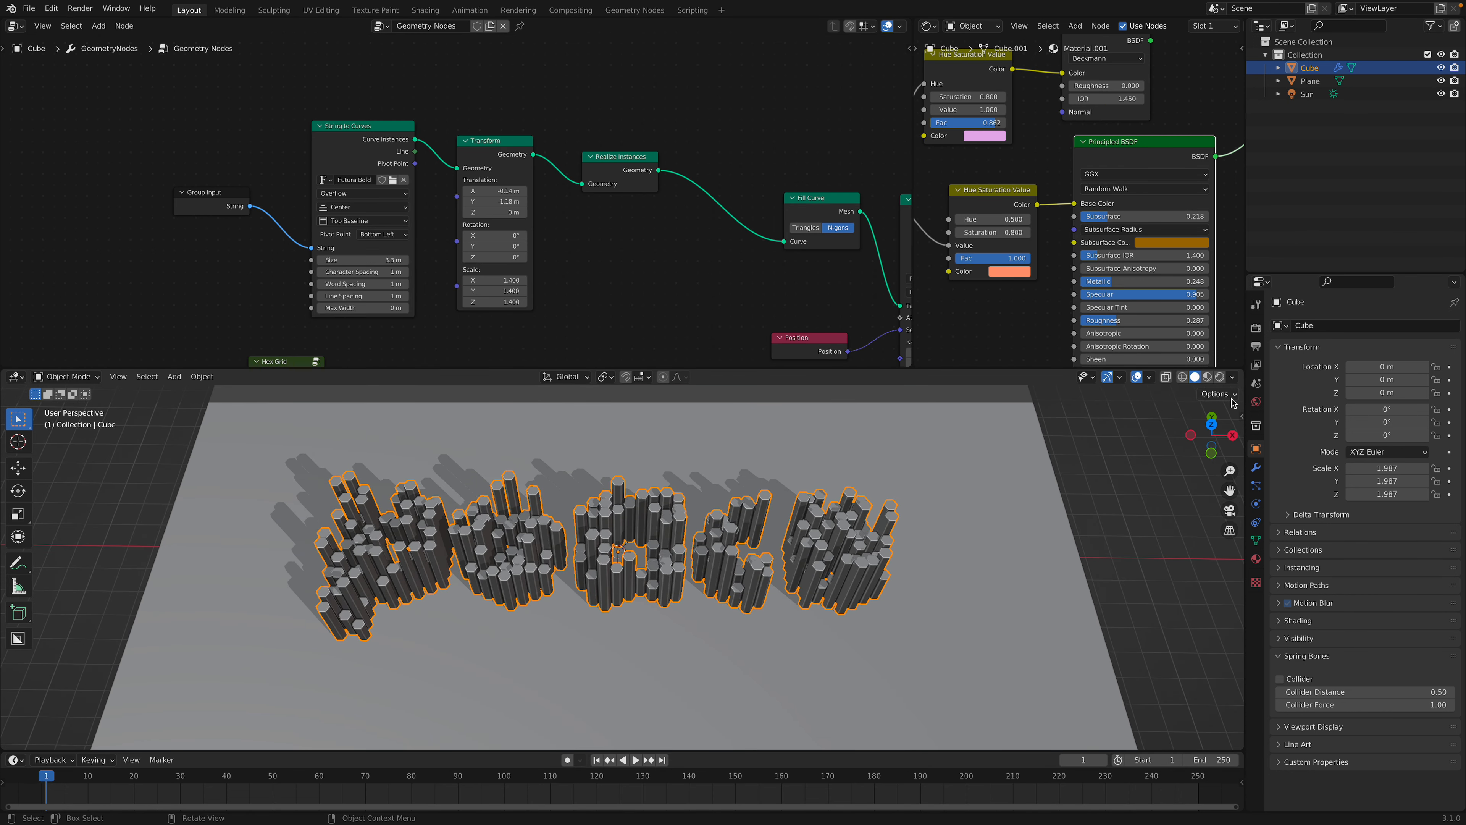
click(1225, 376)
key(alt+a)
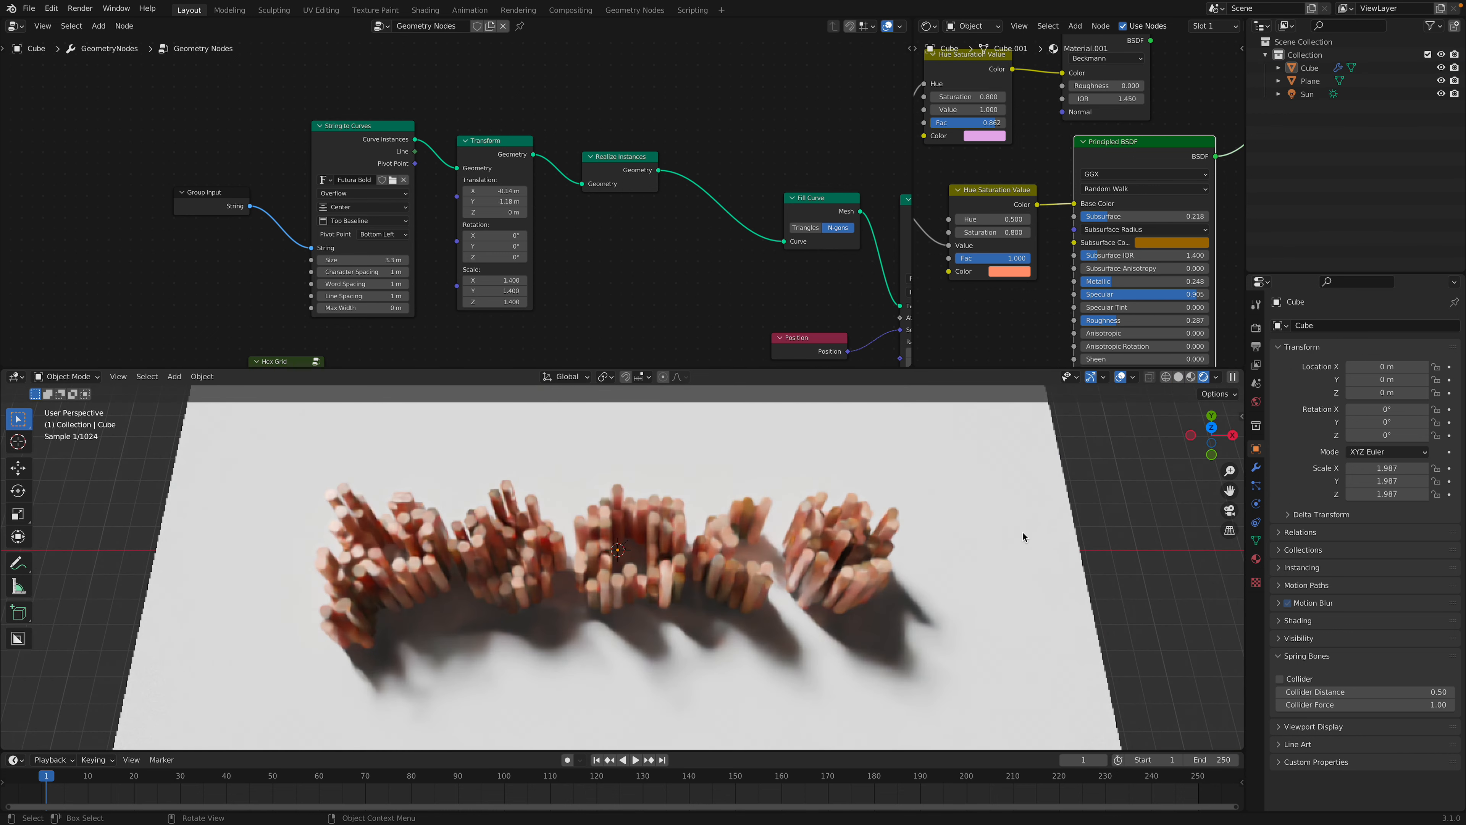
middle_drag(943, 578, 936, 556)
Lower the Random Value node's Min and raise its Max to increase the height variation of the extruded hexagons.
middle_drag(649, 216, 404, 9)
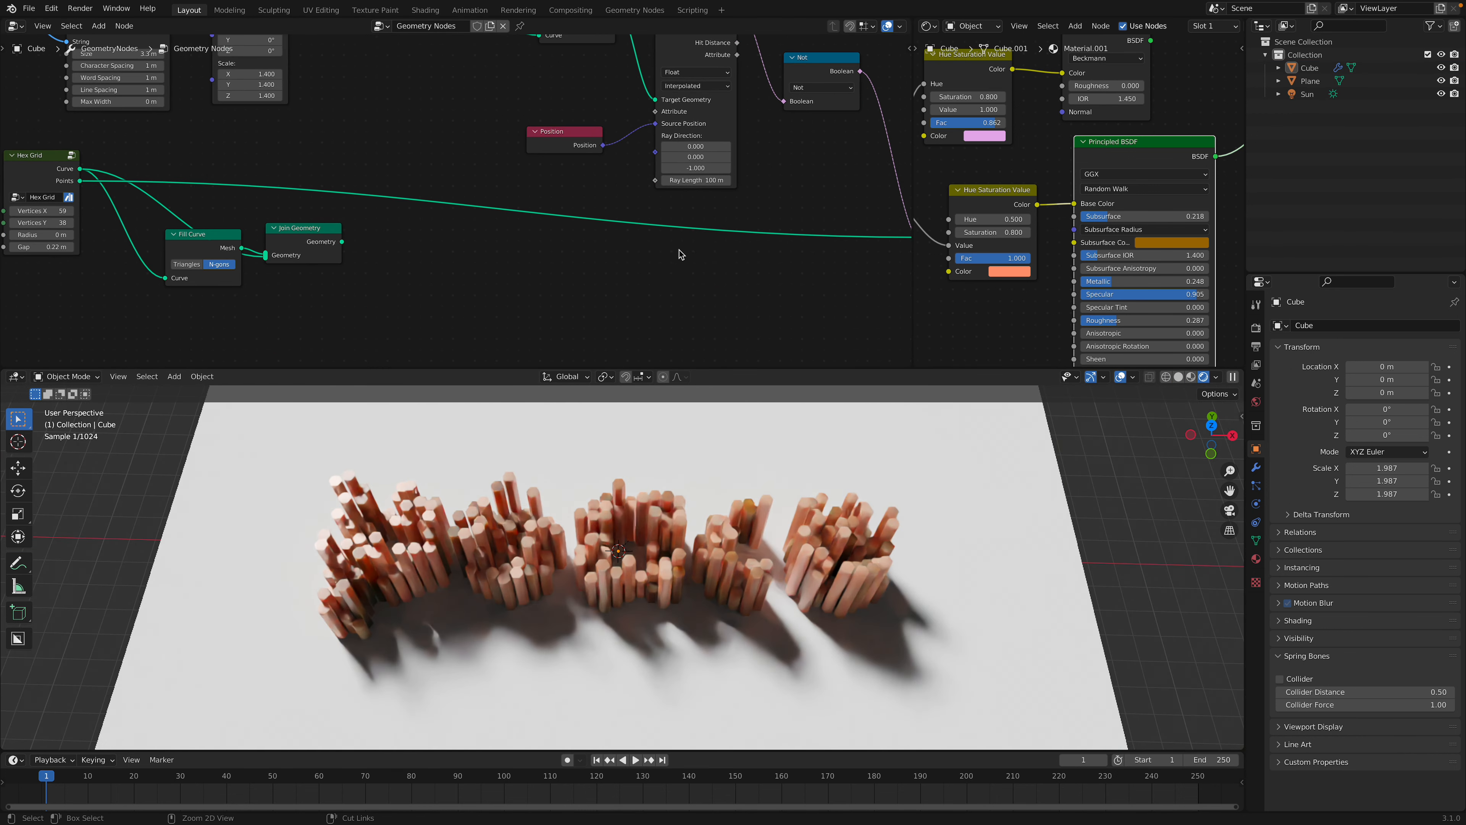
drag(316, 242, 316, 229)
scroll(478, 237, down, 2)
middle_drag(566, 239, 445, 259)
middle_drag(675, 216, 375, 90)
drag(586, 240, 565, 222)
drag(679, 206, 555, 216)
middle_drag(777, 589, 787, 526)
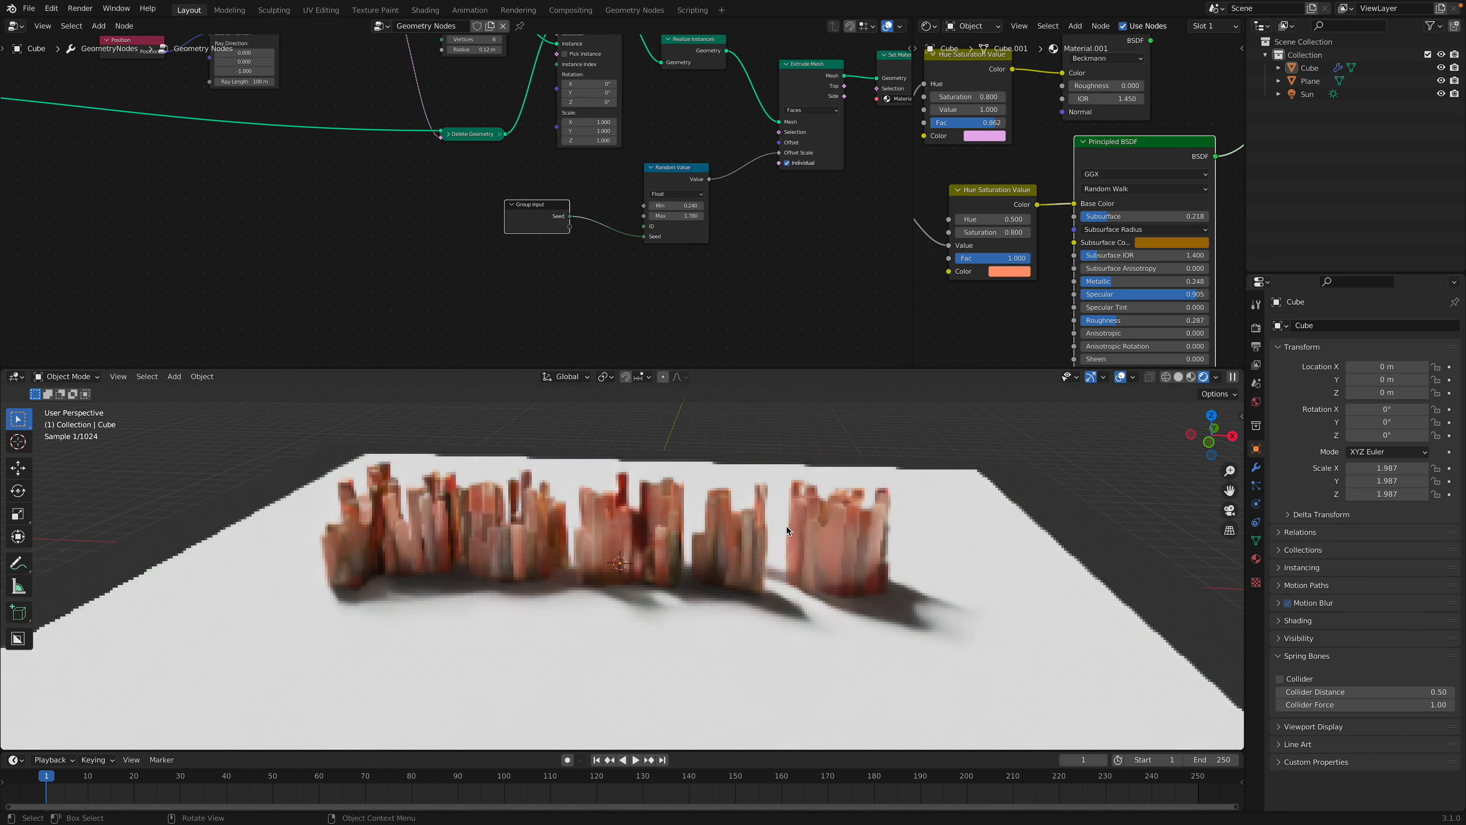
scroll(787, 526, up, 1)
drag(683, 216, 711, 216)
Inspect the rendered letters from the front and from above, and save the file.
shift+middle_drag(793, 504, 824, 559)
middle_drag(823, 559, 727, 541)
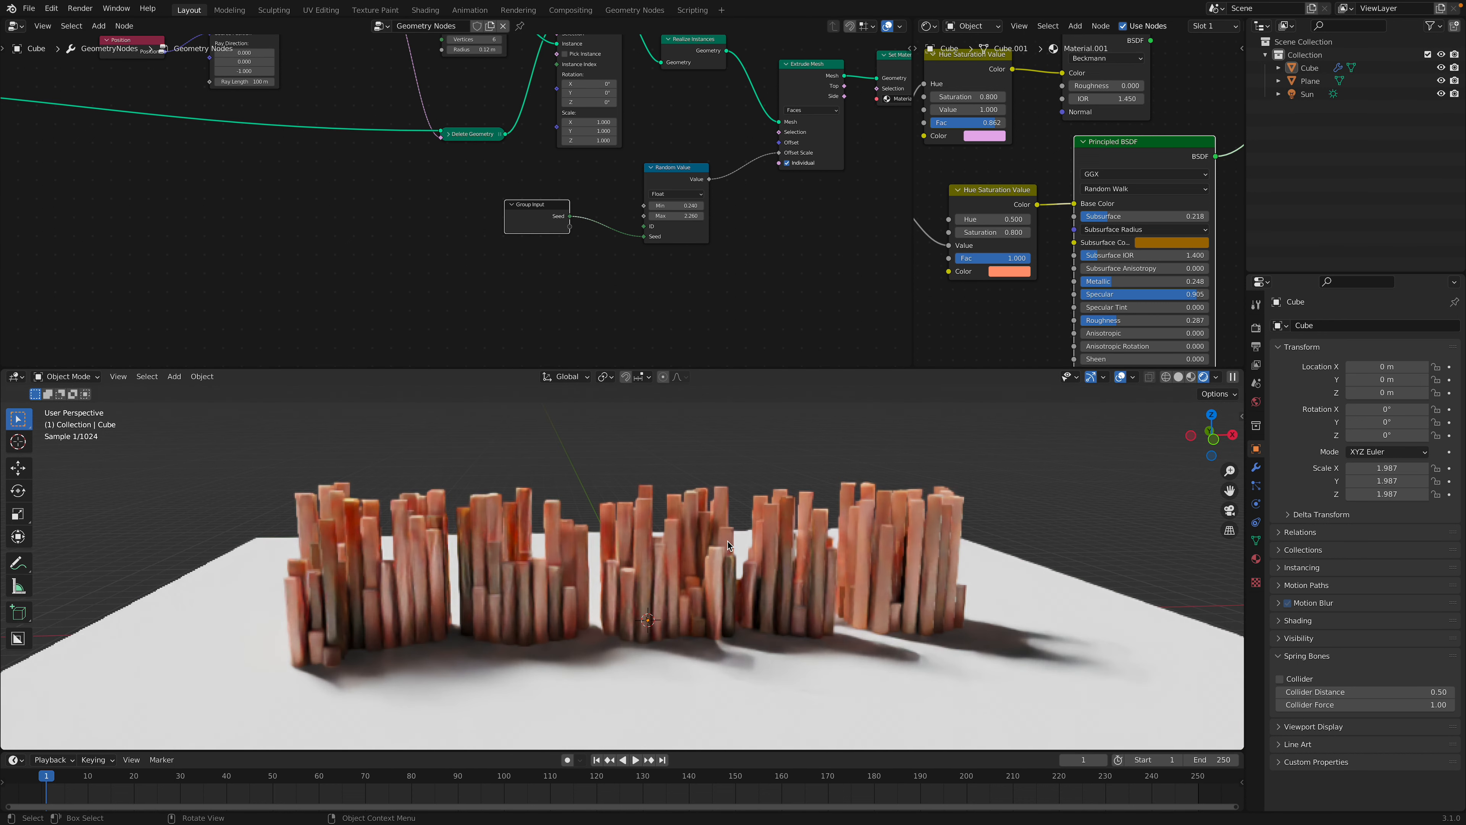
middle_drag(795, 545, 788, 594)
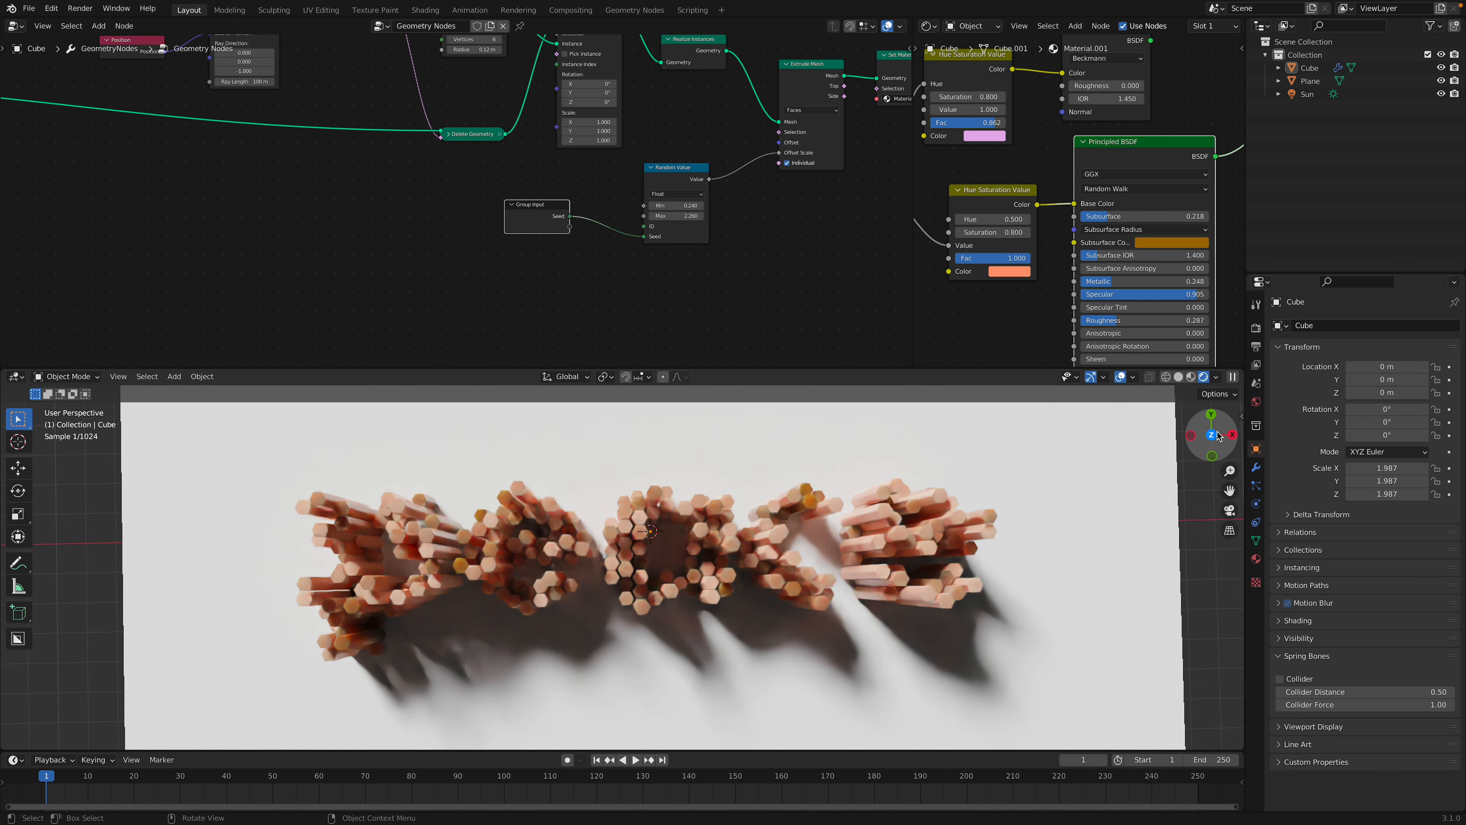
click(1214, 434)
middle_drag(872, 629, 873, 532)
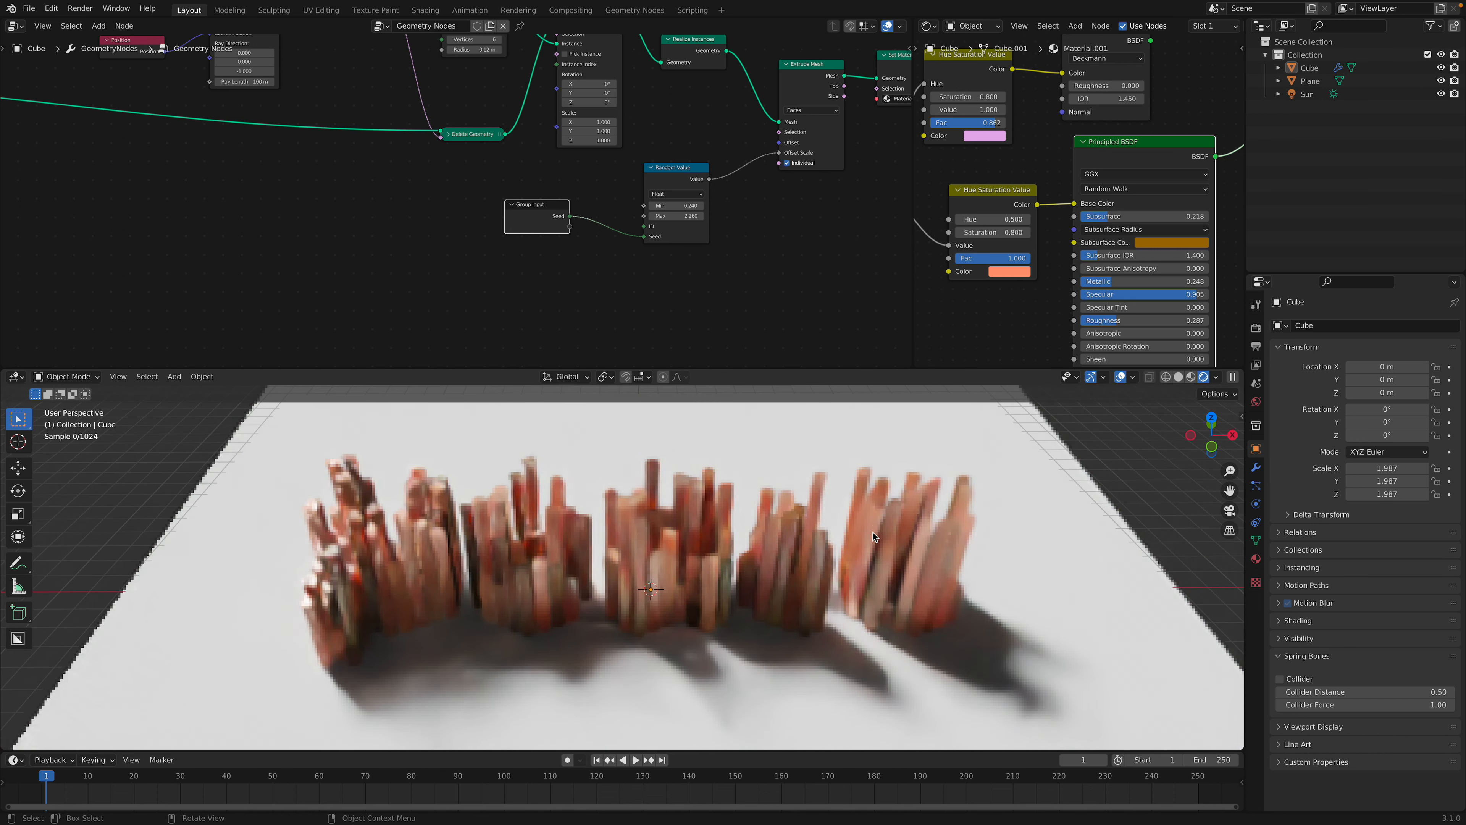
key(ctrl+s)
Frame the whole geometry node tree and widen the shader editor to show the material nodes.
key(Home)
scroll(678, 248, down, 2)
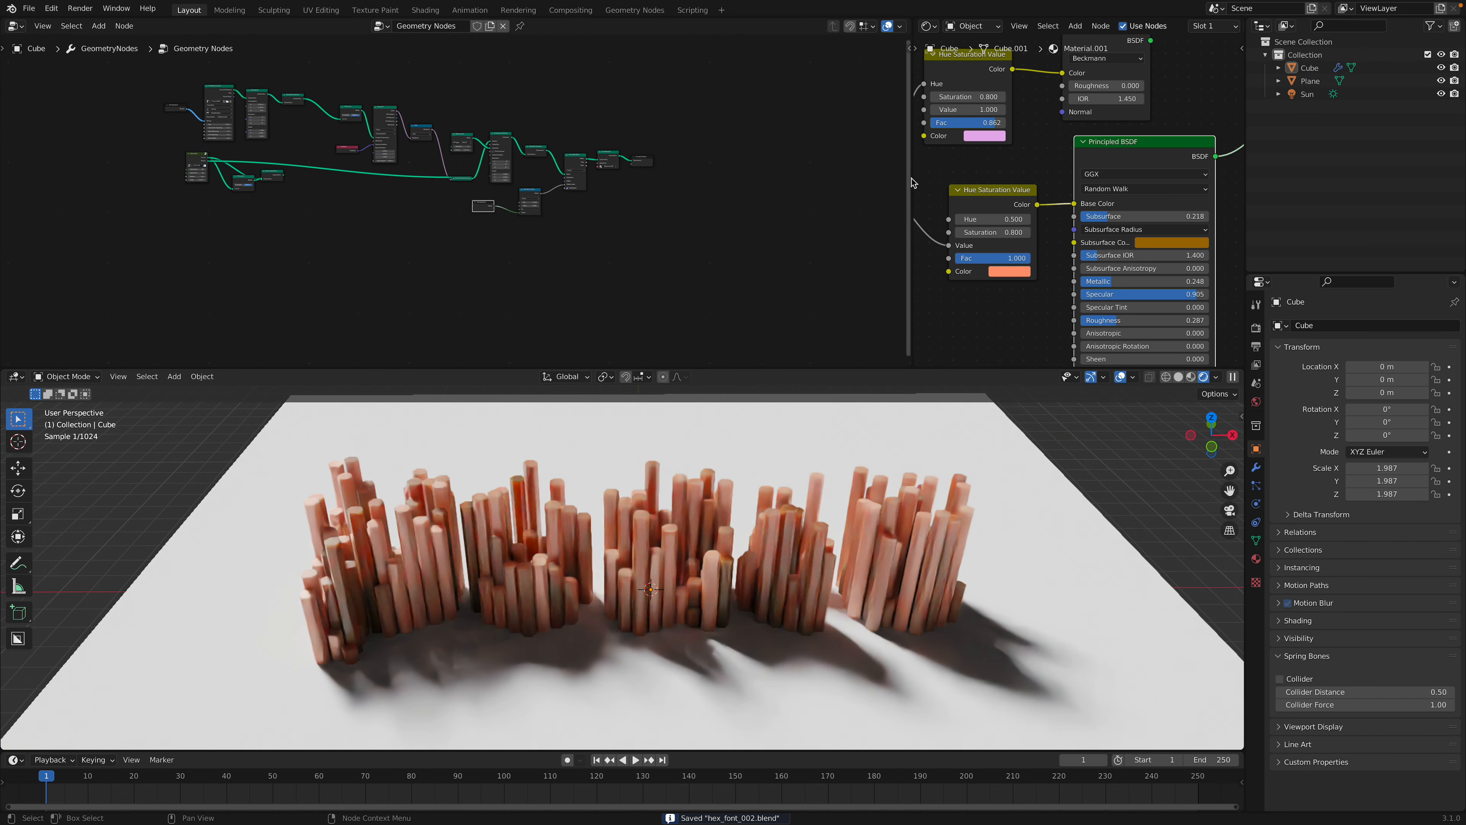
drag(910, 176, 673, 176)
middle_drag(922, 254, 956, 242)
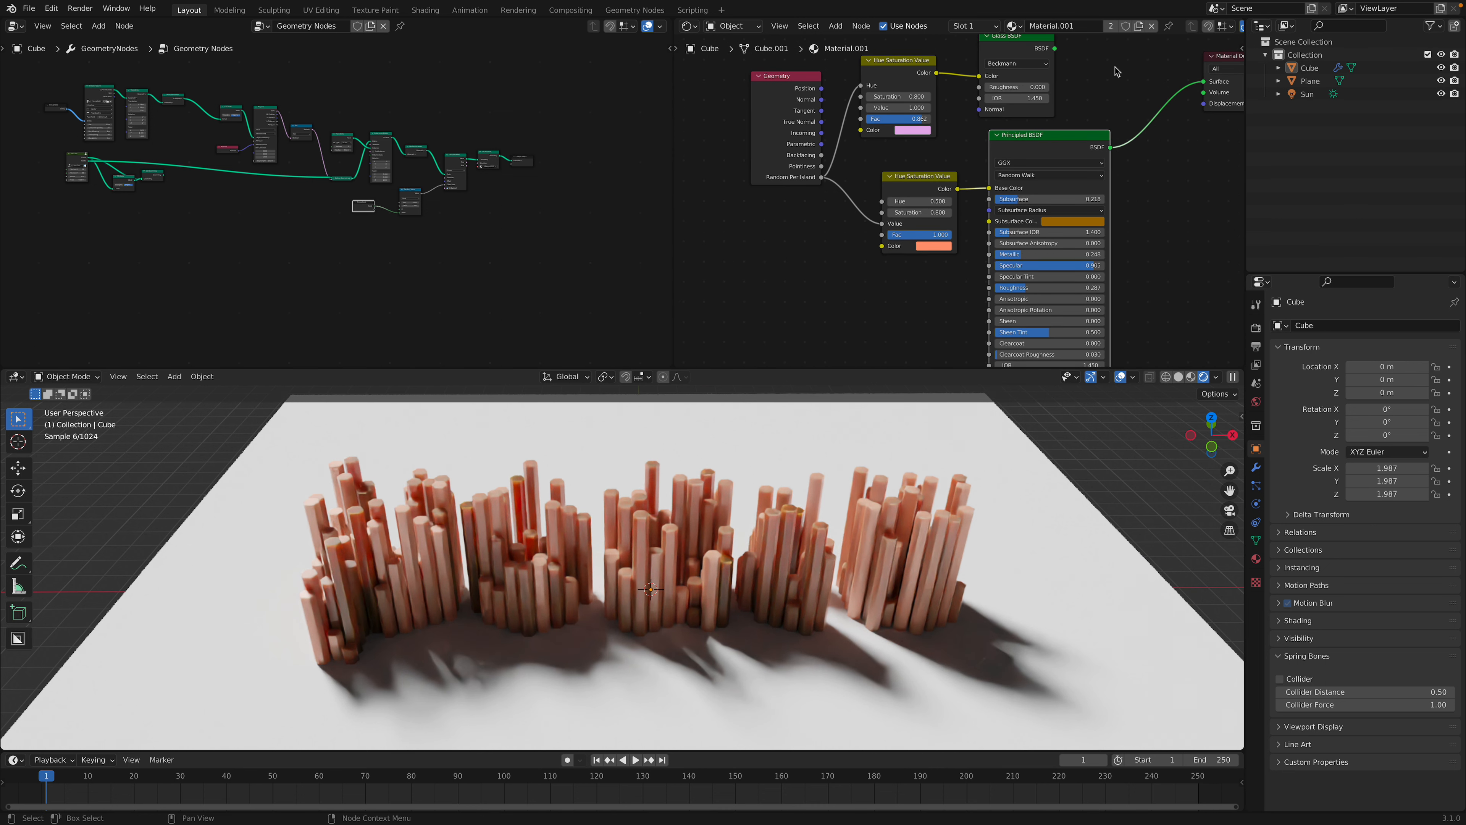